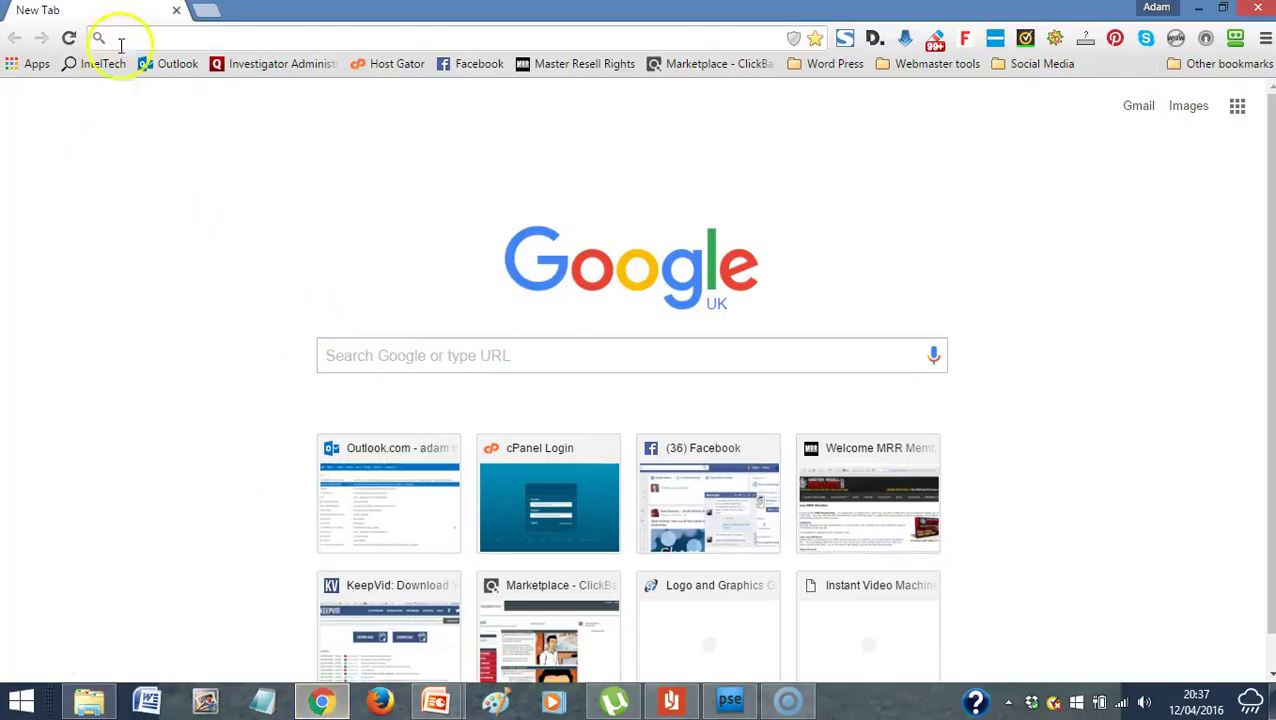
- Enter capitalconstructionsales.co.uk/wp-admin in Chrome's address bar, fixing typos, to load the login page
{"action": "type", "text": "con"}
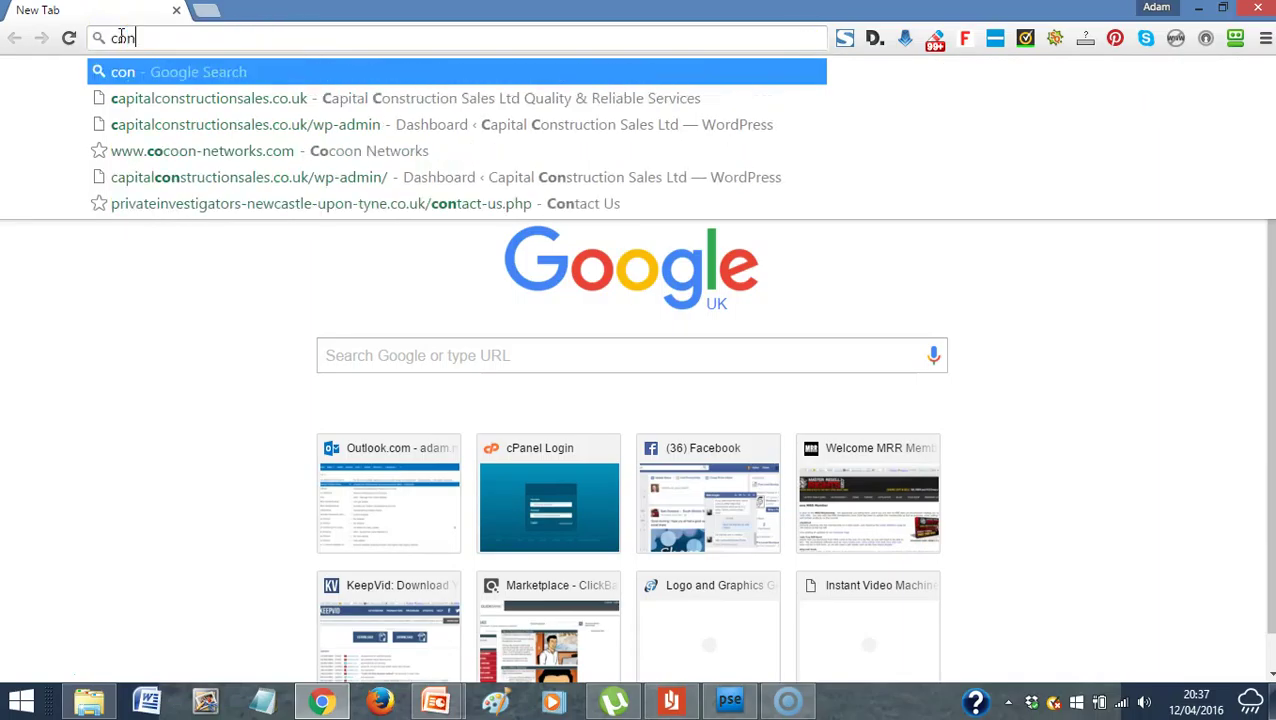
{"action": "type", "text": "struction"}
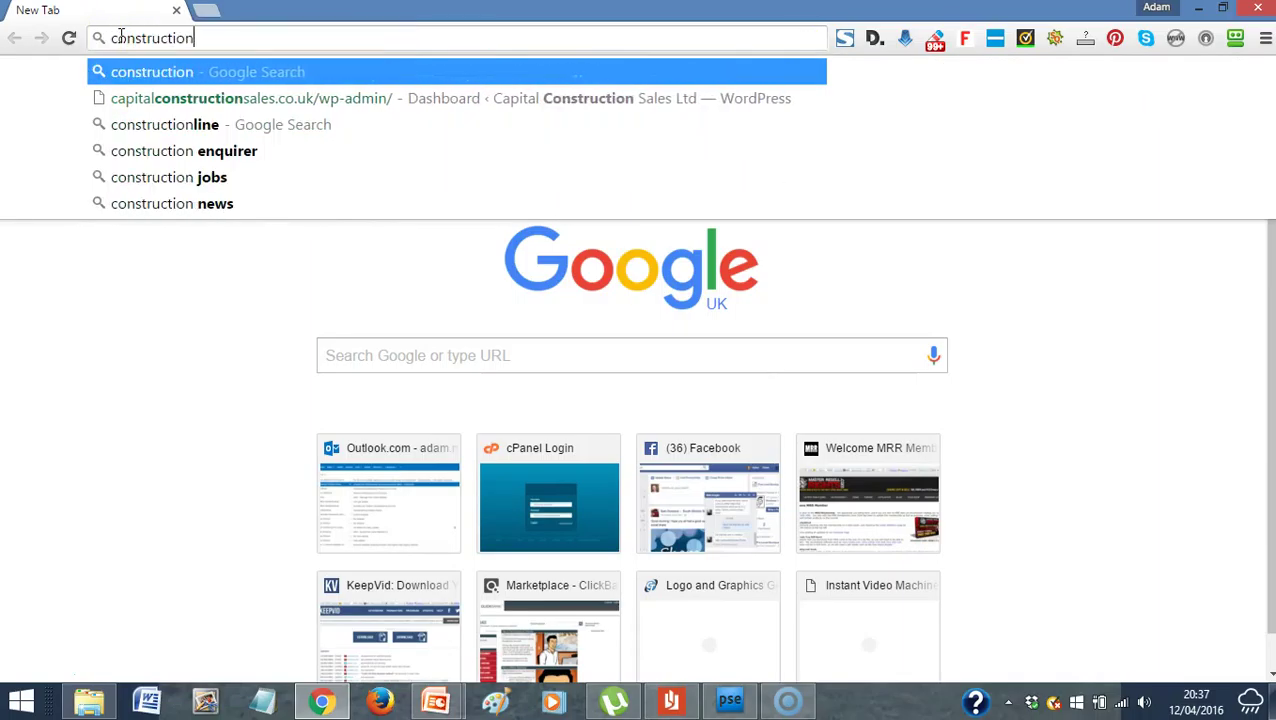
{"action": "type", "text": "c"}
{"action": "key", "text": "Left"}
{"action": "key", "text": "Left"}
{"action": "key", "text": "Left"}
{"action": "key", "text": "Left"}
{"action": "key", "text": "Left"}
{"action": "key", "text": "Left"}
{"action": "key", "text": "Left"}
{"action": "key", "text": "Left"}
{"action": "key", "text": "Left"}
{"action": "key", "text": "Left"}
{"action": "key", "text": "Left"}
{"action": "key", "text": "Left"}
{"action": "key", "text": "Left"}
{"action": "type", "text": "capital"}
{"action": "key", "text": "Right"}
{"action": "key", "text": "Right"}
{"action": "key", "text": "Right"}
{"action": "key", "text": "Right"}
{"action": "key", "text": "Right"}
{"action": "key", "text": "Right"}
{"action": "key", "text": "Right"}
{"action": "key", "text": "Right"}
{"action": "key", "text": "Right"}
{"action": "key", "text": "Right"}
{"action": "key", "text": "Right"}
{"action": "key", "text": "Right"}
{"action": "key", "text": "Right"}
{"action": "key", "text": "BackSpace"}
{"action": "type", "text": "sales.cc"}
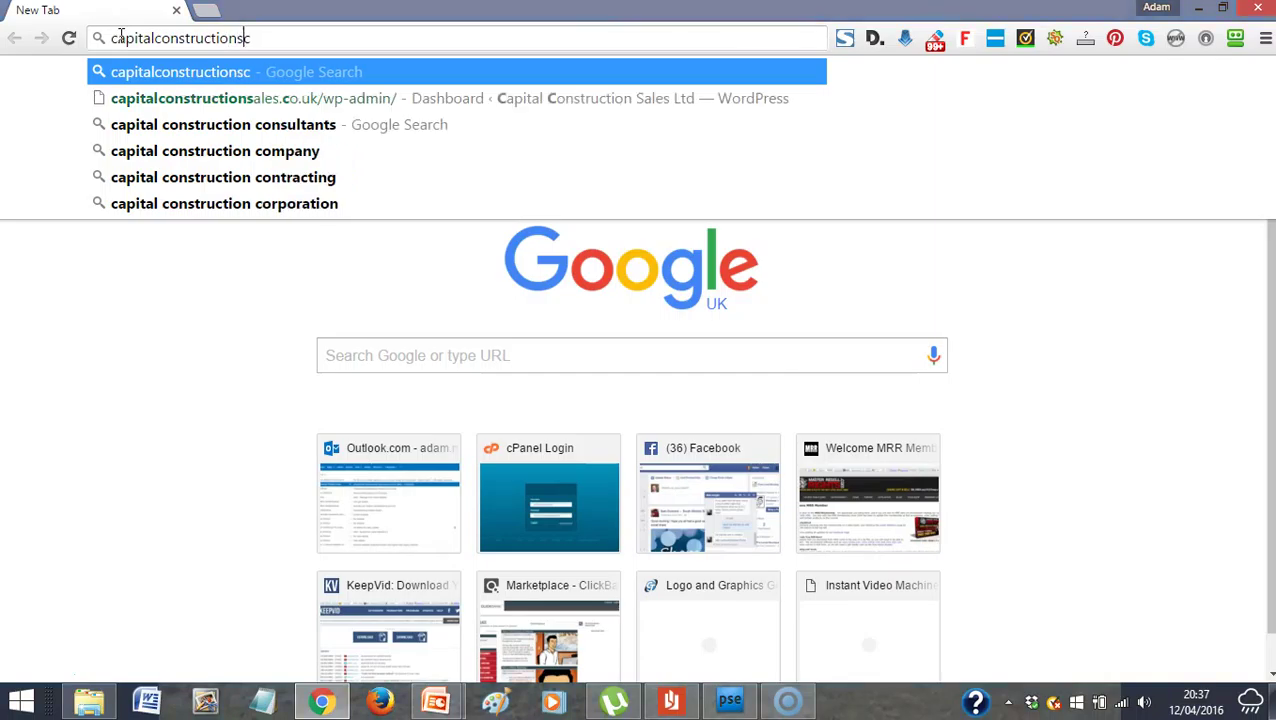
{"action": "key", "text": "BackSpace"}
{"action": "type", "text": "o.uk"}
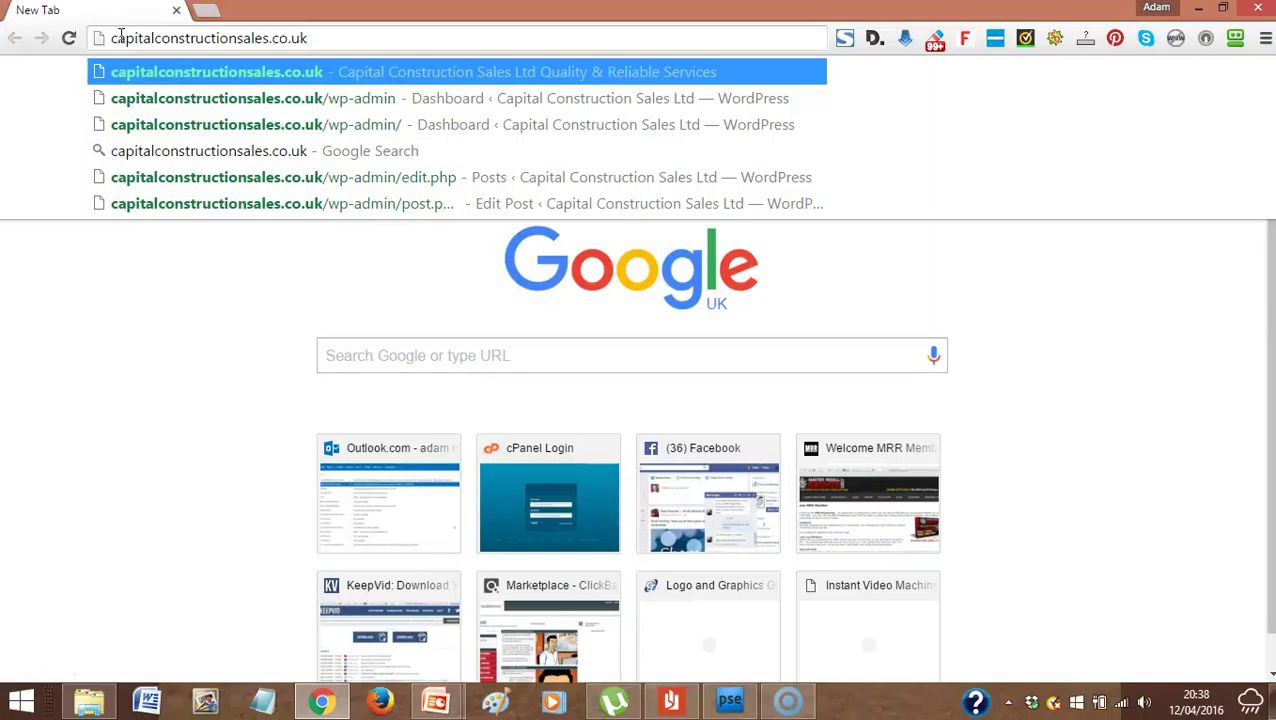
{"action": "type", "text": "/"}
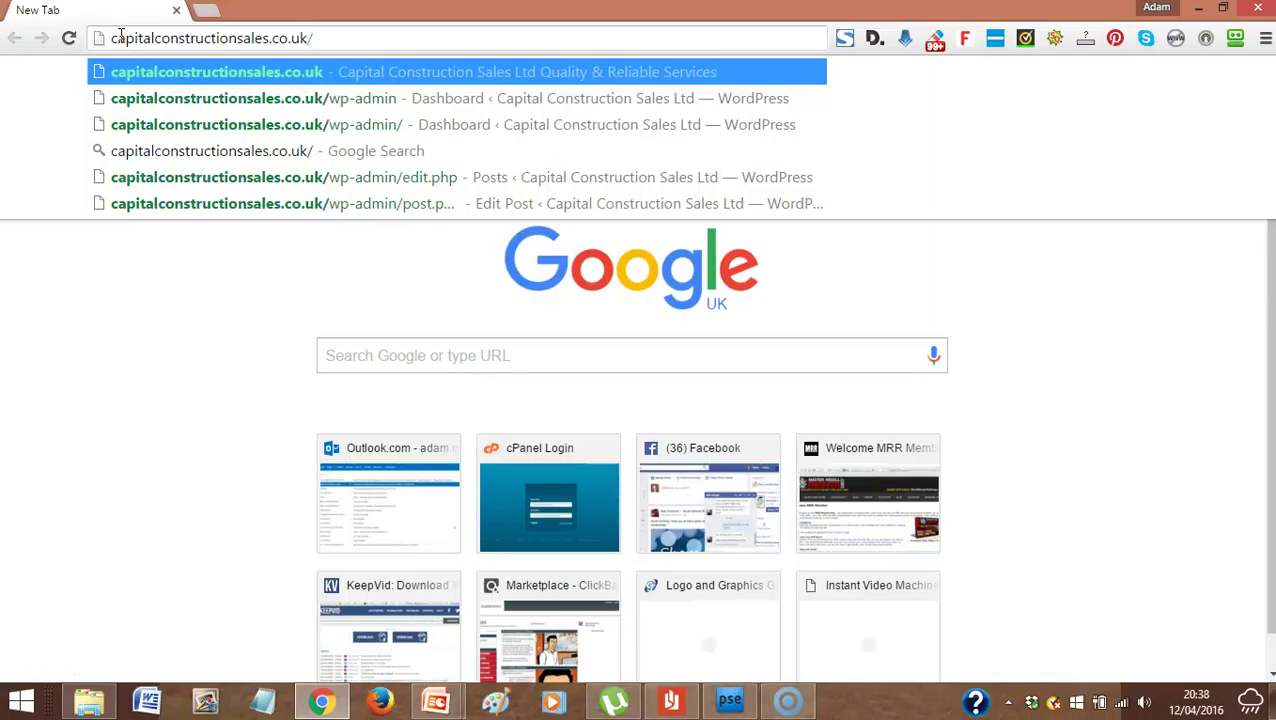
{"action": "type", "text": "wp-a"}
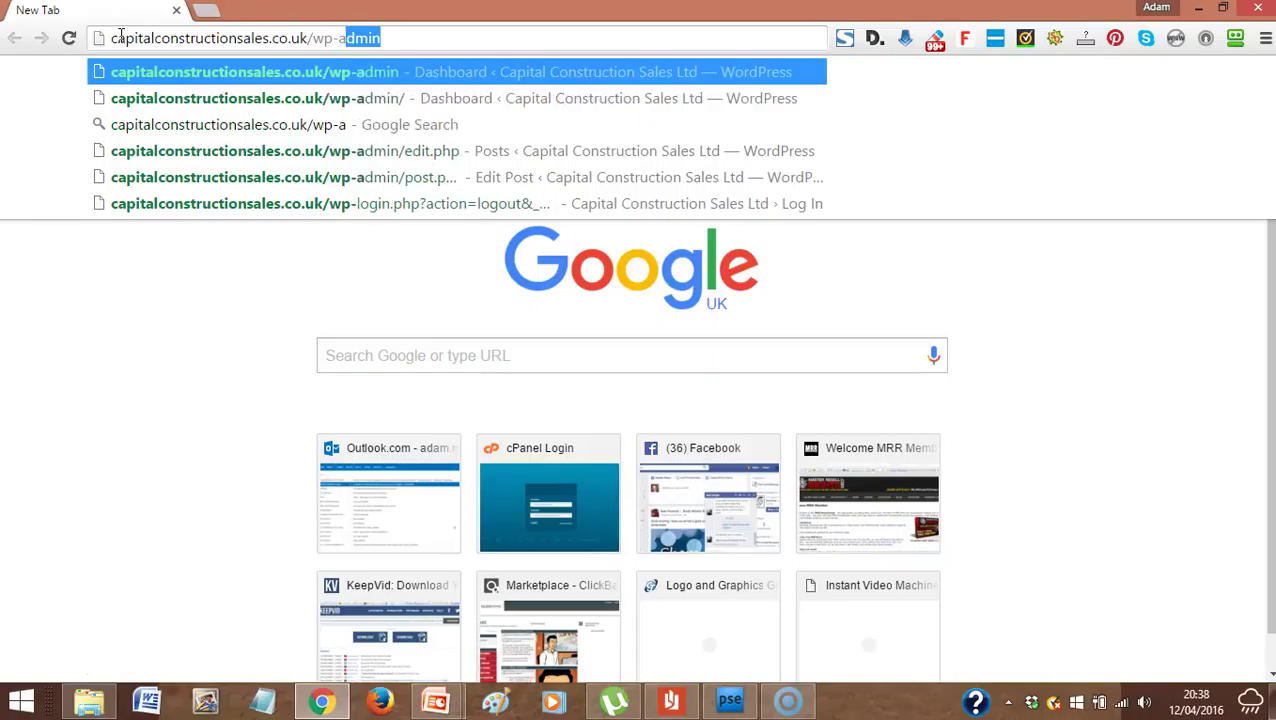
{"action": "type", "text": "dmin"}
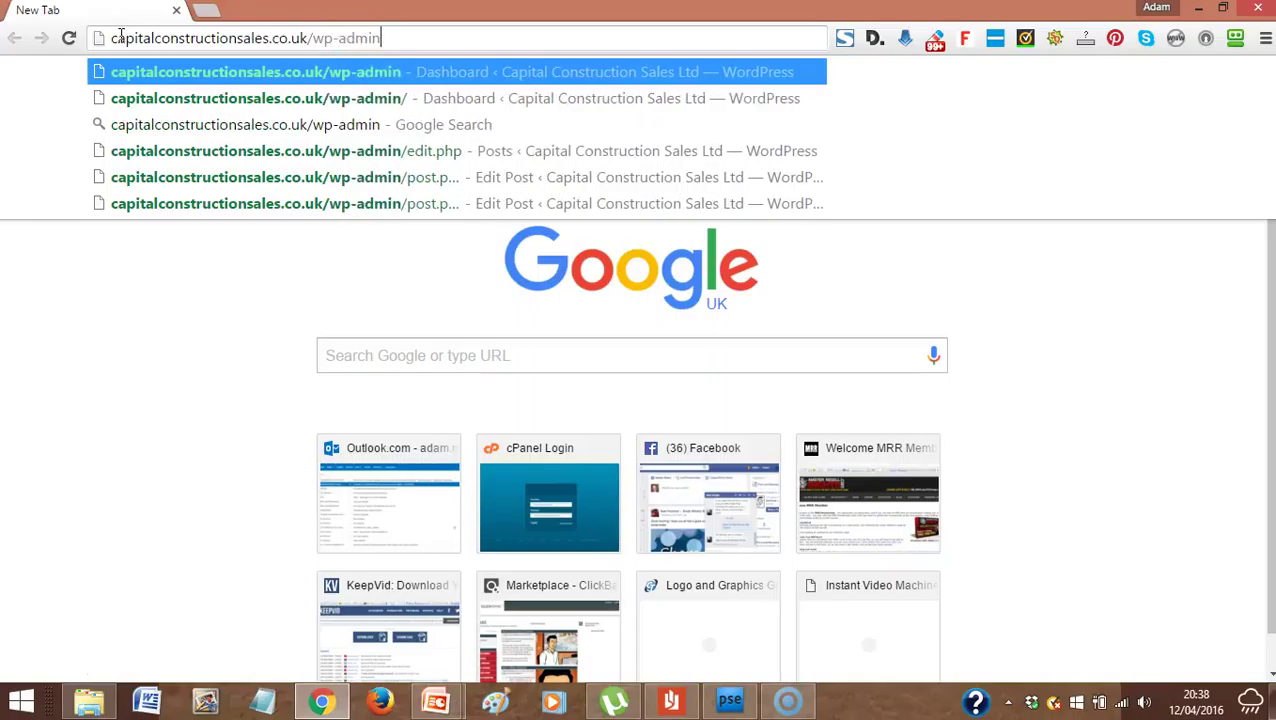
{"action": "key", "text": "Return"}
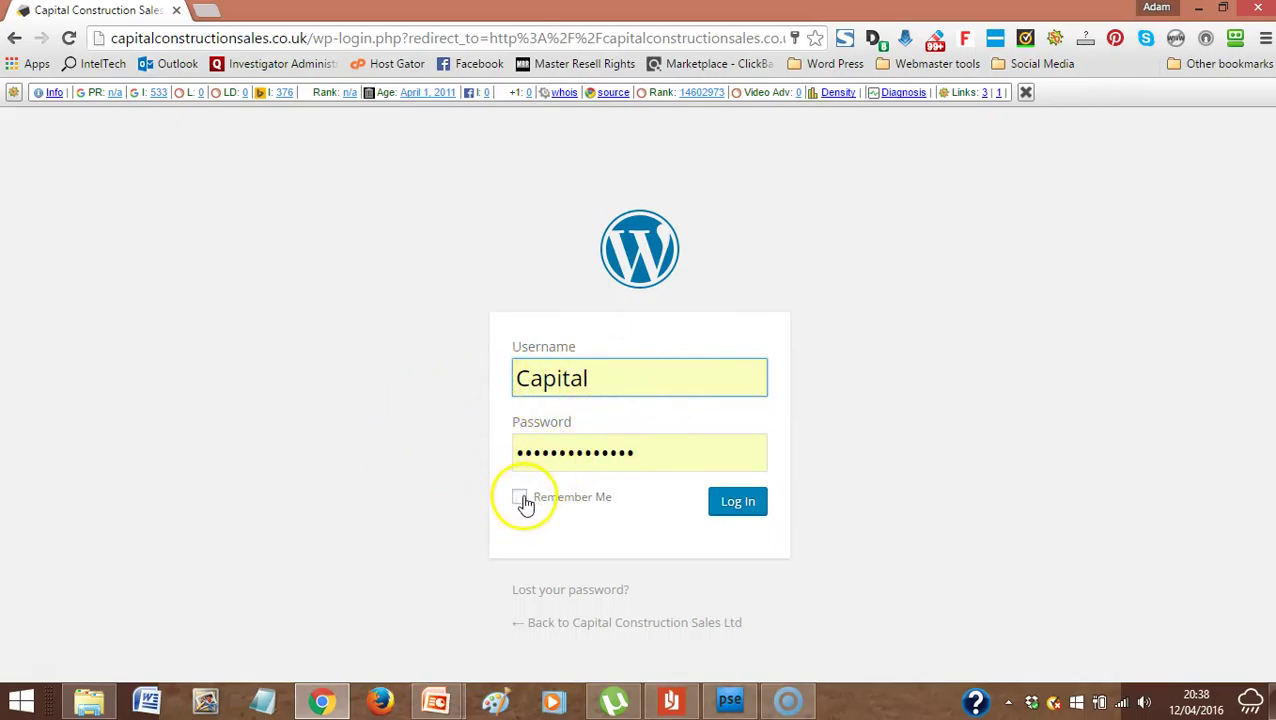
- Log in with Remember Me ticked, confirming the password manager's master password
{"action": "left_click", "coordinate": [521, 498]}
{"action": "left_click", "coordinate": [738, 503]}
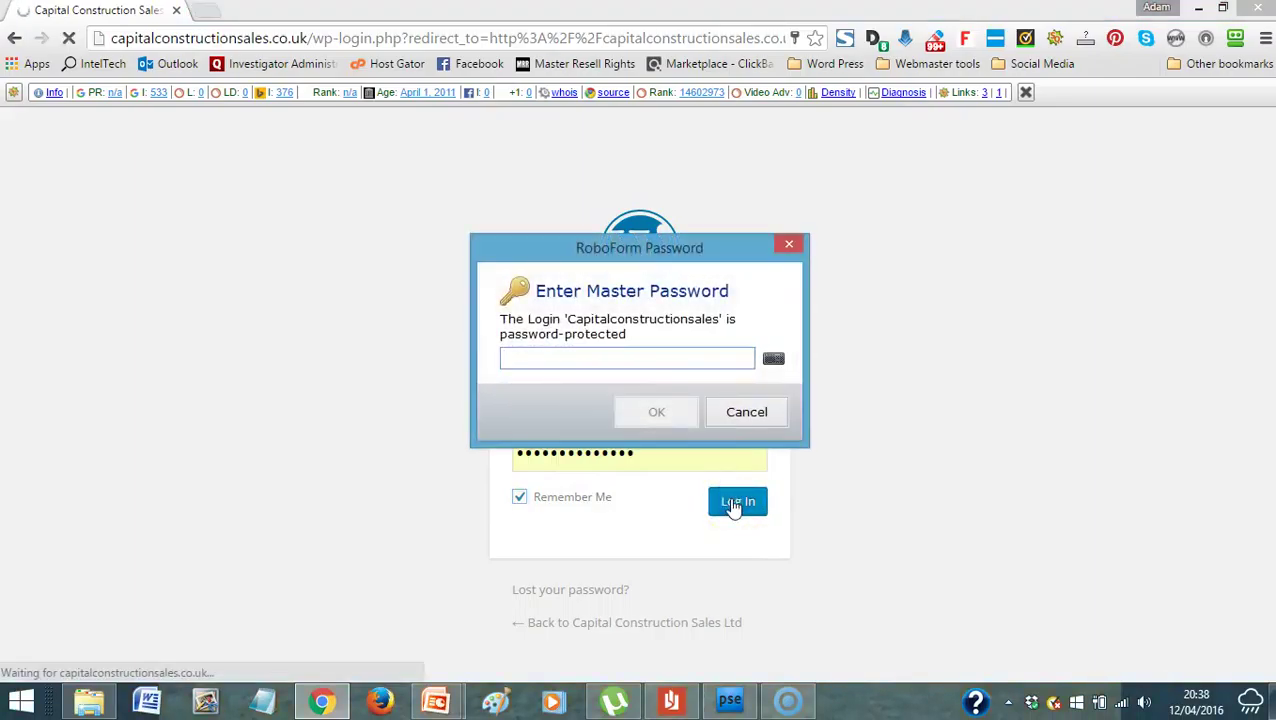
{"action": "type", "text": "aaaaaaaaaaa"}
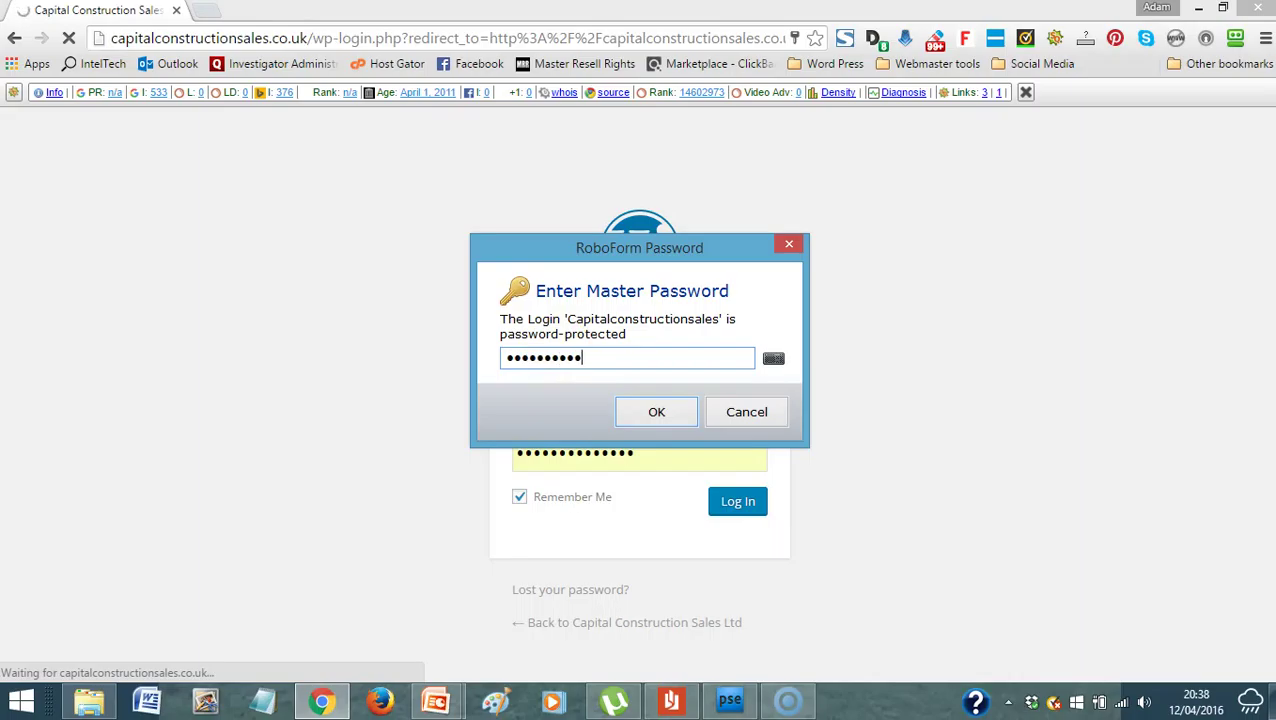
{"action": "type", "text": "a"}
{"action": "left_click", "coordinate": [661, 413]}
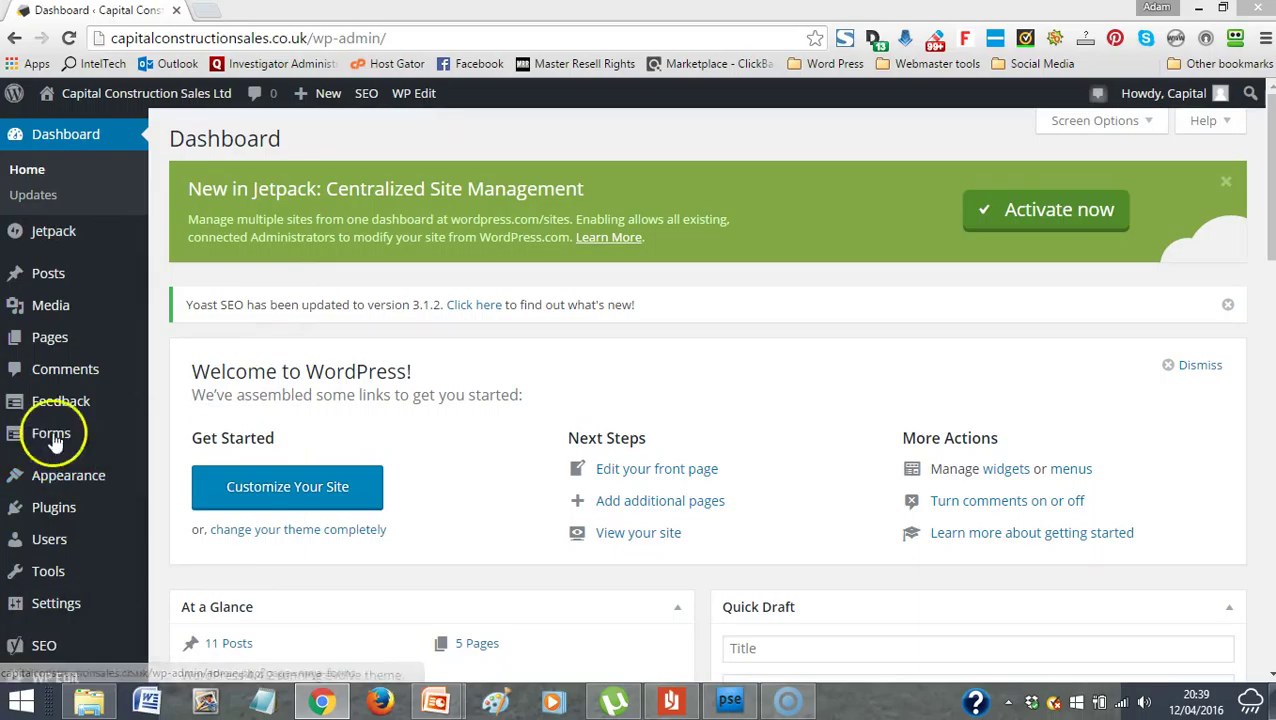
{"action": "mouse_move", "coordinate": [105, 277]}
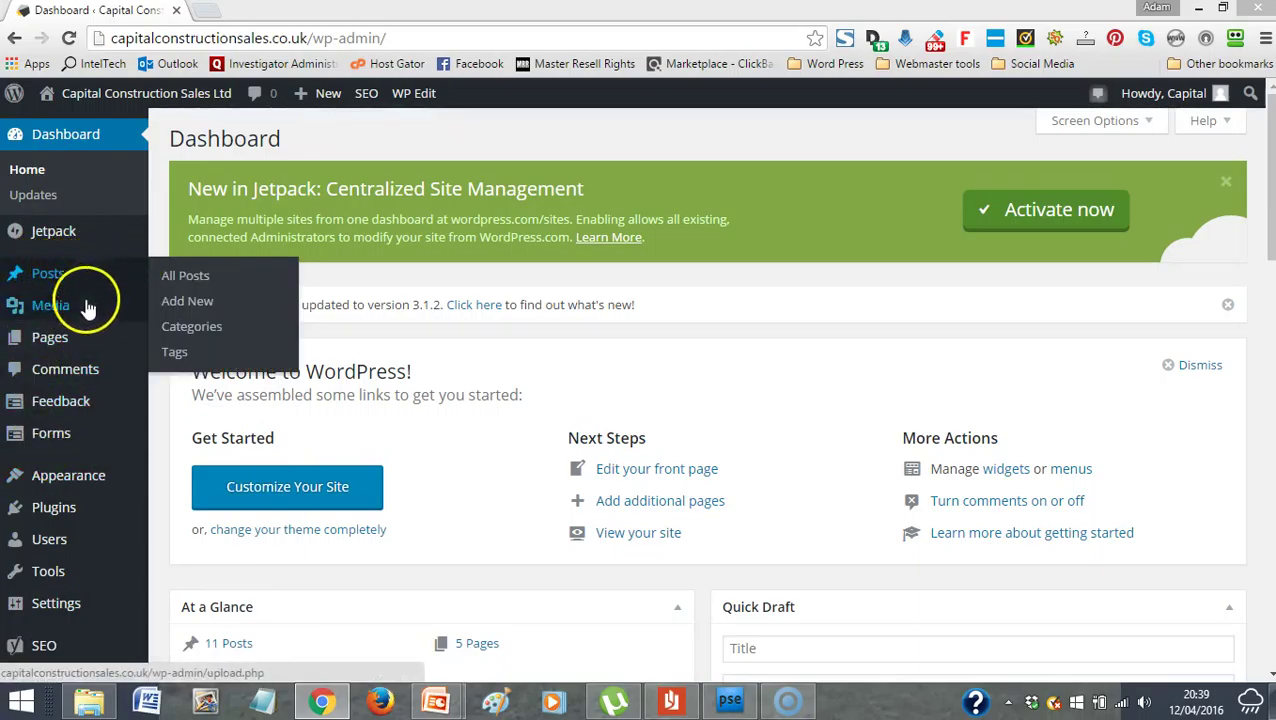
{"action": "mouse_move", "coordinate": [92, 355]}
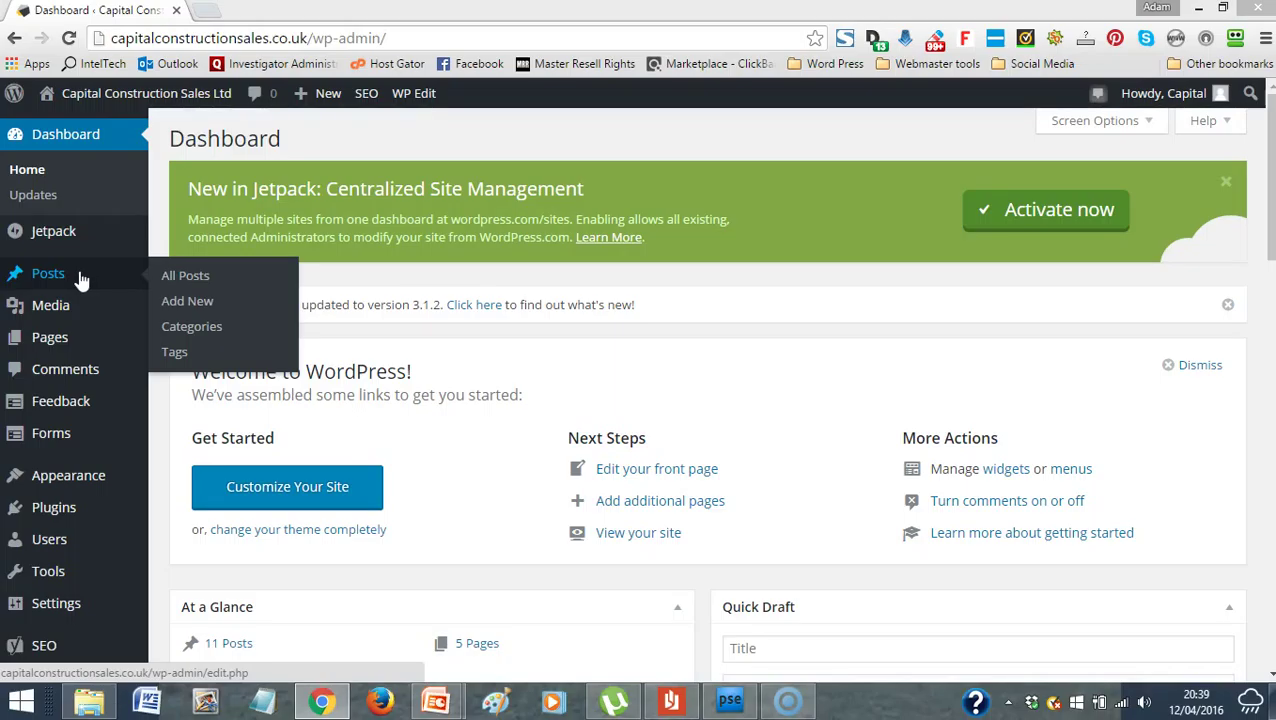
{"action": "left_click", "coordinate": [70, 278]}
- Open the All Posts list from the Posts admin menu
{"action": "left_click", "coordinate": [70, 278]}
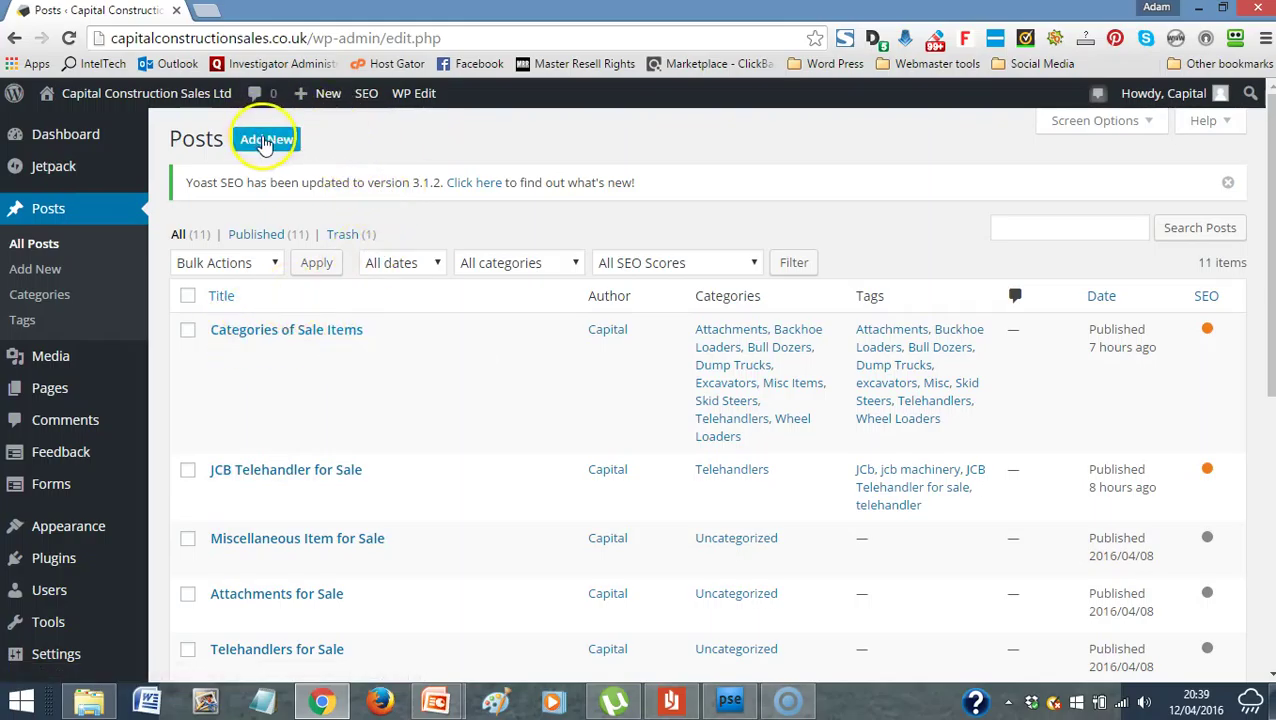
- Start a new post with Add New and scroll through the empty editor and back
{"action": "left_click", "coordinate": [272, 143]}
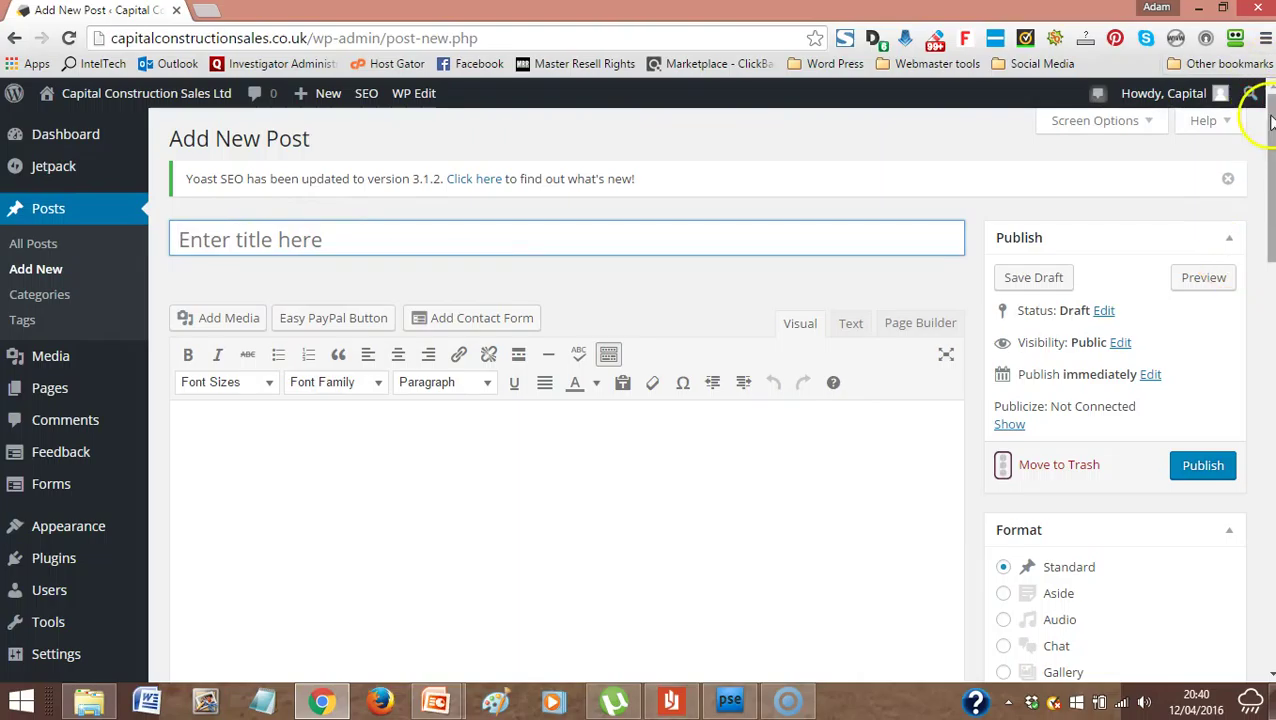
{"action": "scroll", "coordinate": [1265, 120], "scroll_direction": "down", "scroll_amount": 3}
{"action": "scroll", "coordinate": [716, 416], "scroll_direction": "down", "scroll_amount": 5}
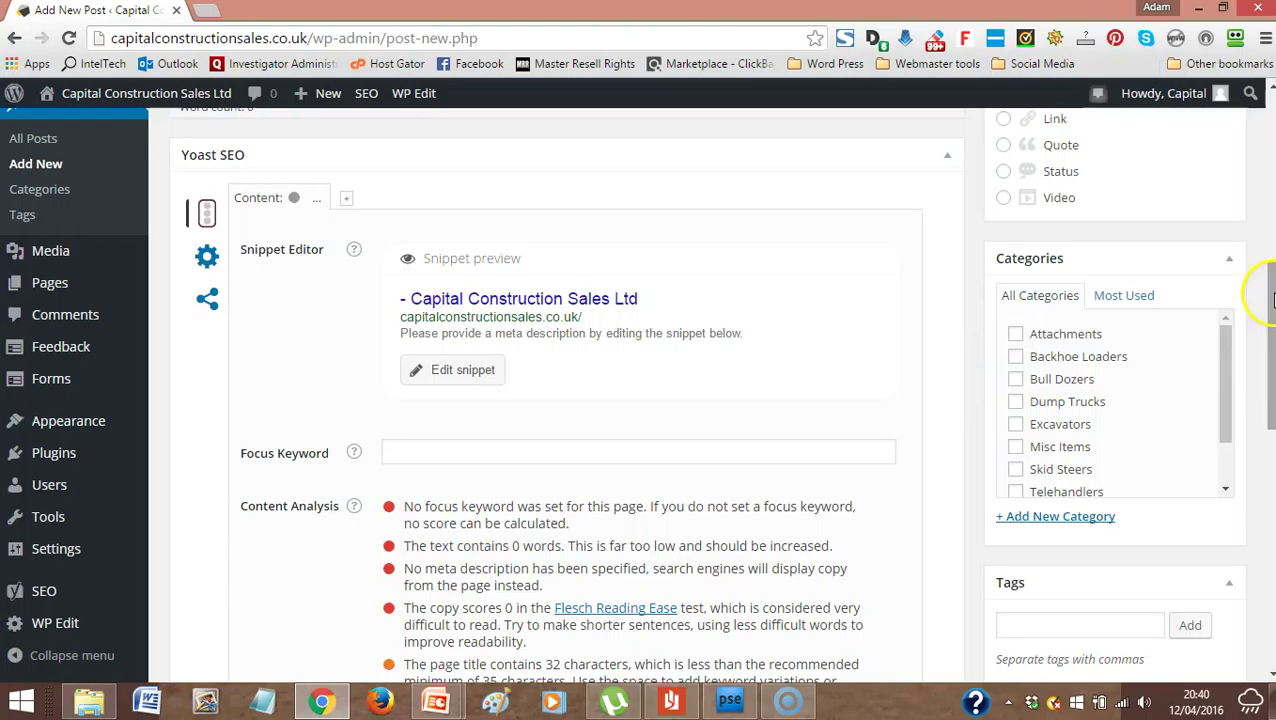
{"action": "left_click_drag", "start_coordinate": [1272, 295], "coordinate": [1272, 394]}
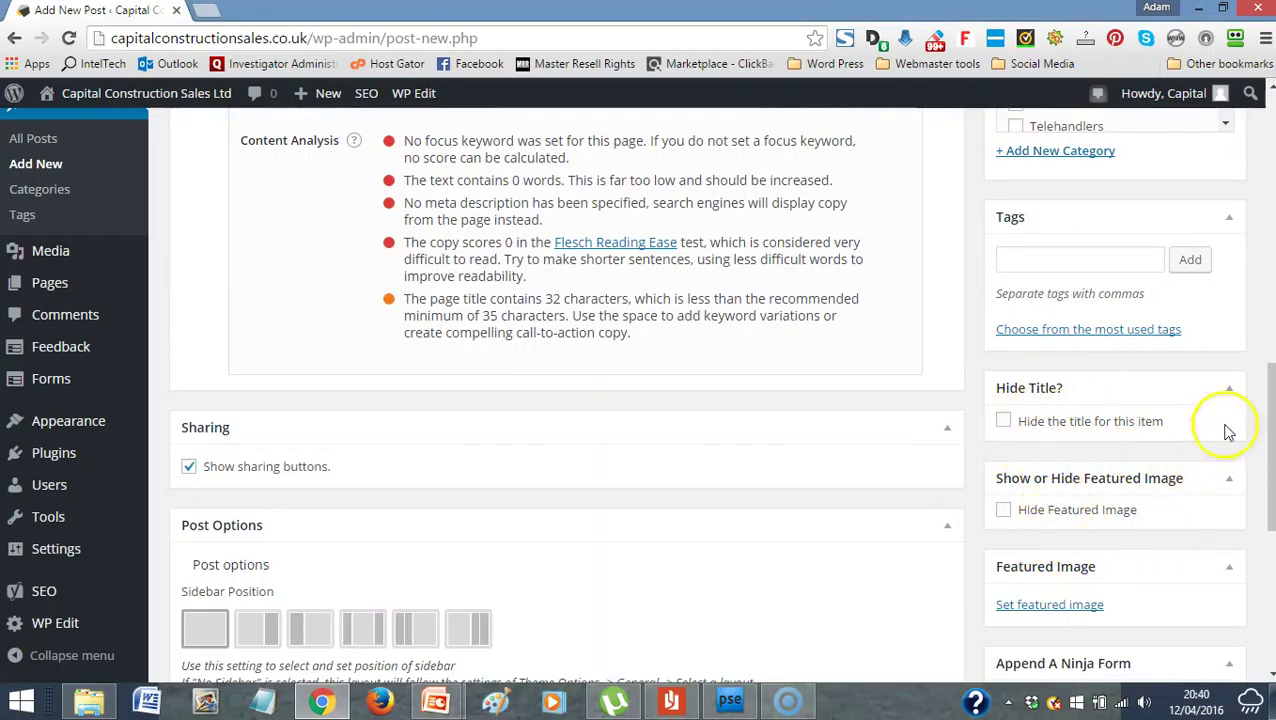
{"action": "left_click_drag", "start_coordinate": [1264, 413], "coordinate": [1268, 504]}
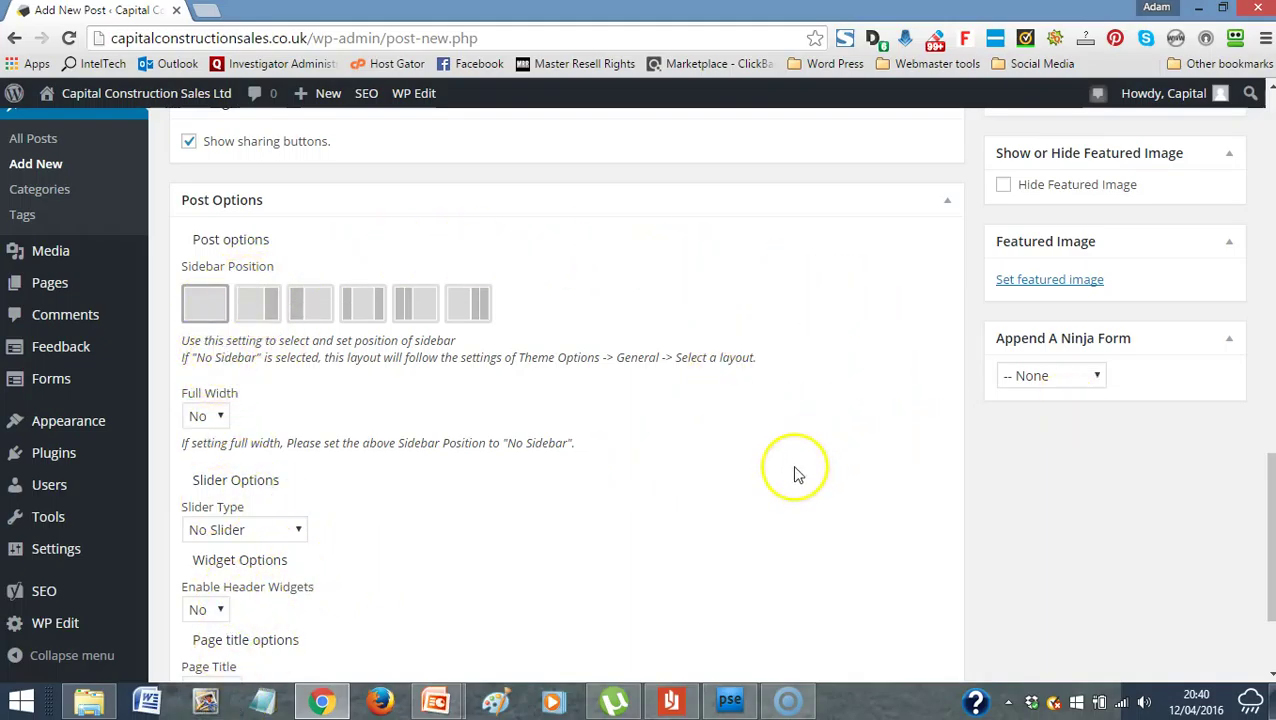
{"action": "left_click_drag", "start_coordinate": [1272, 498], "coordinate": [1252, 118]}
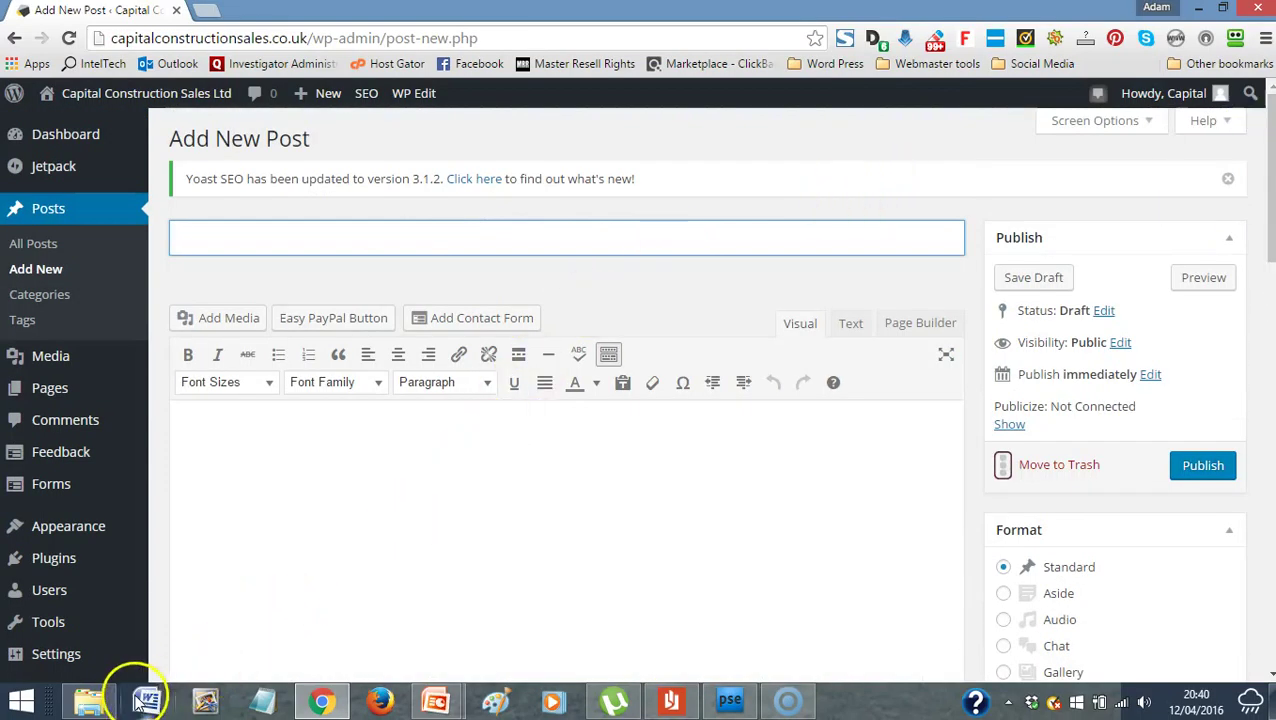
- Browse File Explorer to Websites > Capital Contruction Sales > Outlook.com (1) photos, then minimize it
{"action": "left_click", "coordinate": [91, 700]}
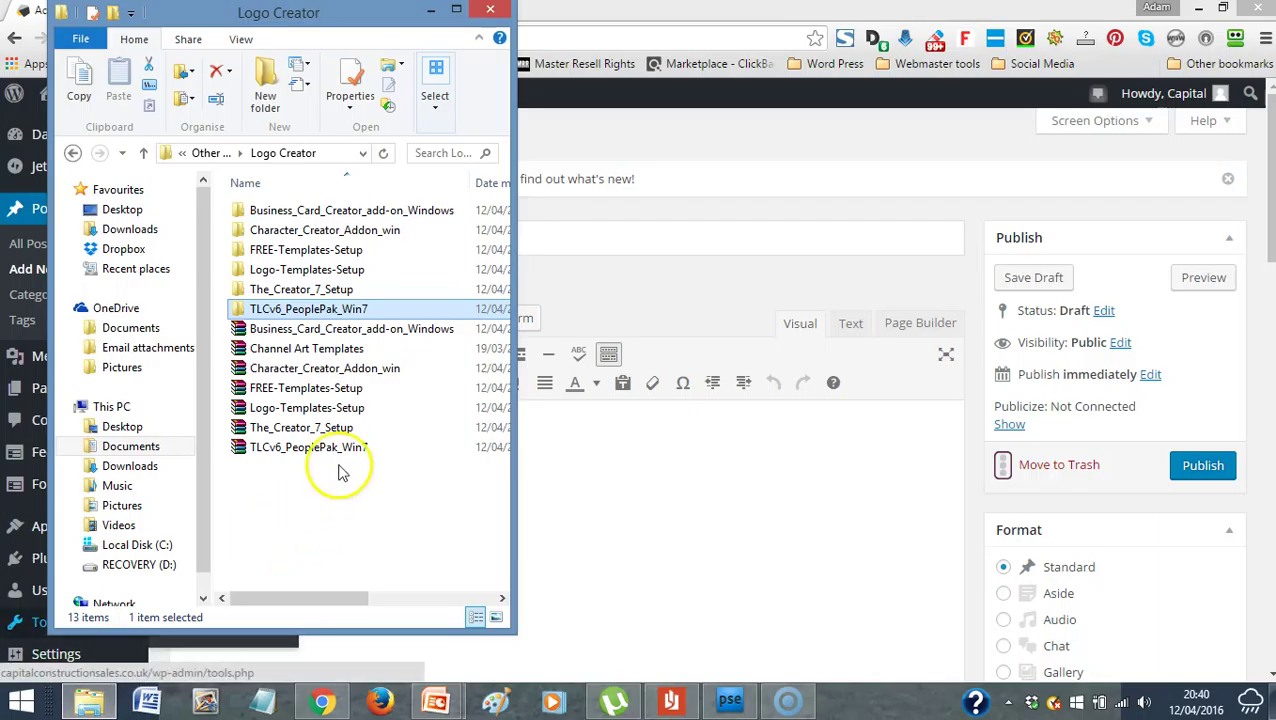
{"action": "left_click", "coordinate": [143, 153]}
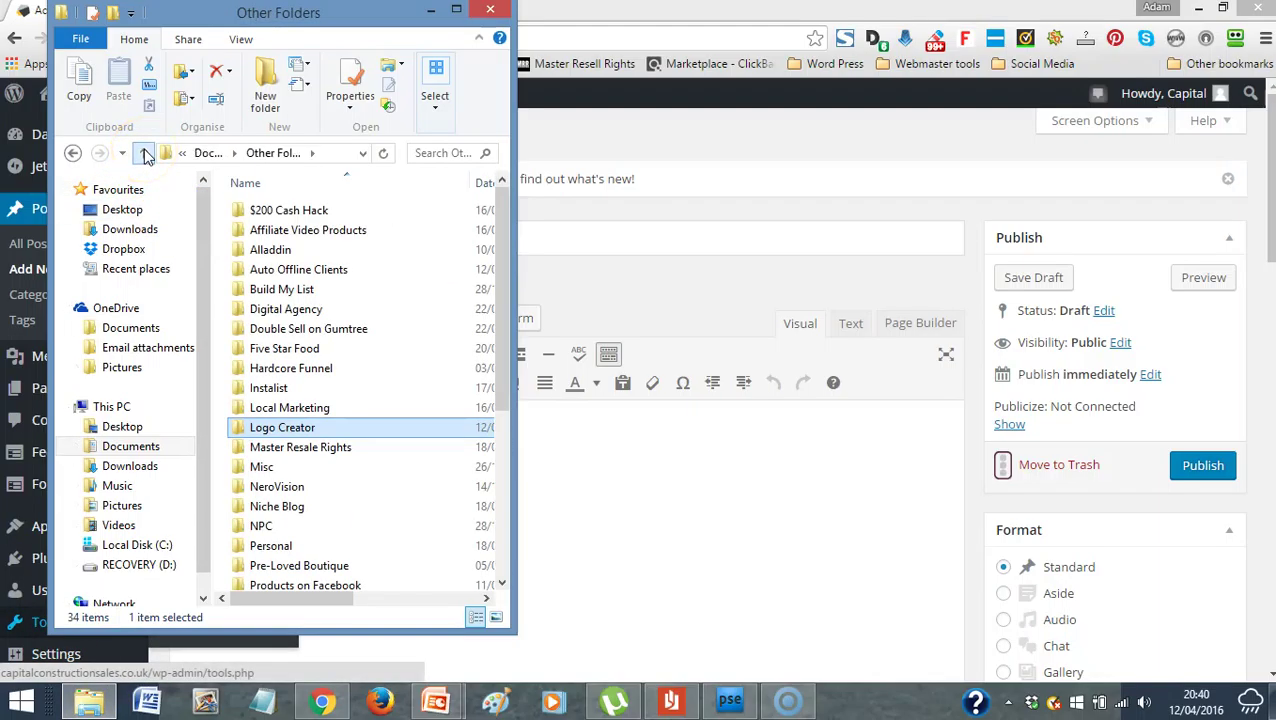
{"action": "left_click_drag", "start_coordinate": [506, 200], "coordinate": [502, 345]}
{"action": "double_click", "coordinate": [280, 468]}
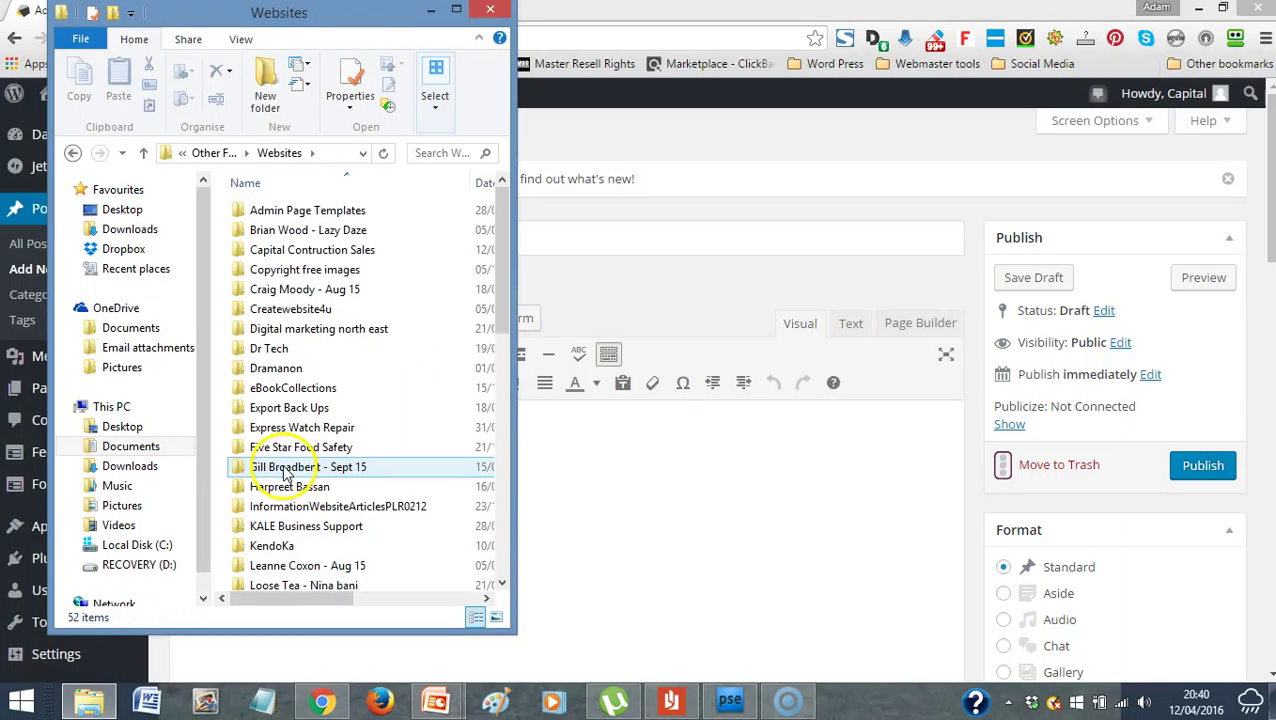
{"action": "double_click", "coordinate": [334, 250]}
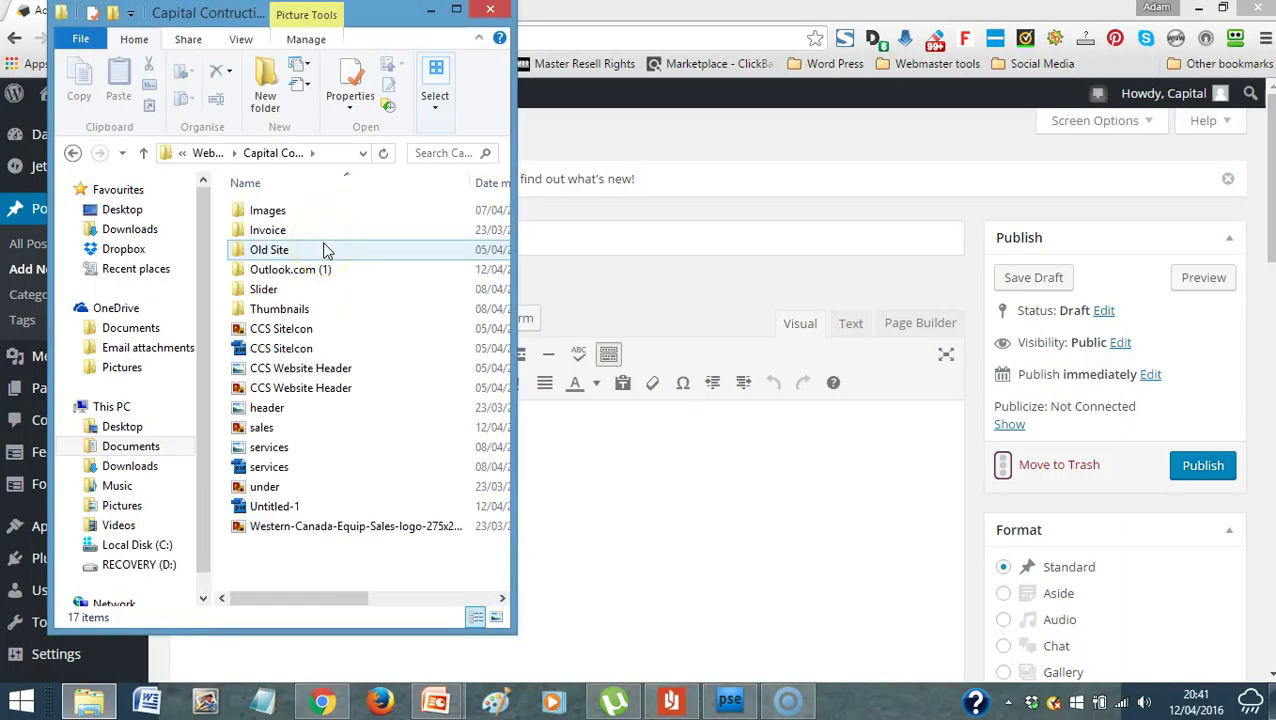
{"action": "double_click", "coordinate": [283, 269]}
{"action": "left_click_drag", "start_coordinate": [502, 228], "coordinate": [508, 414]}
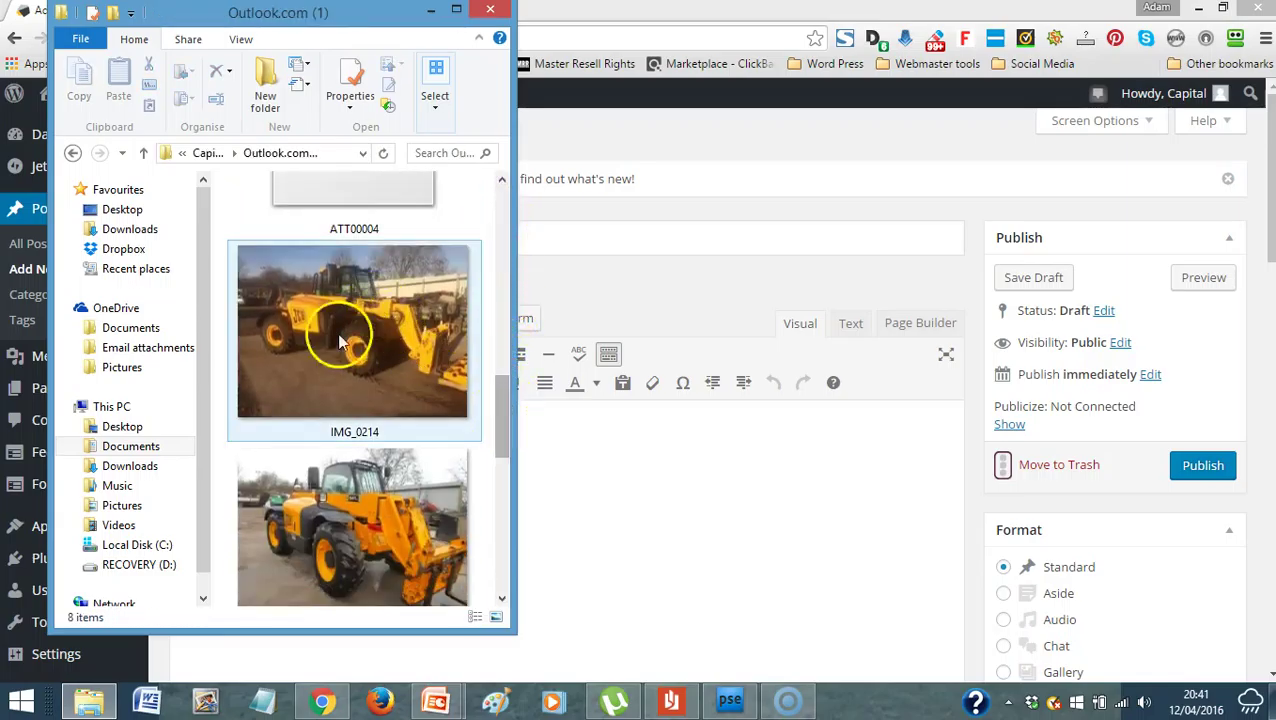
{"action": "mouse_move", "coordinate": [362, 365]}
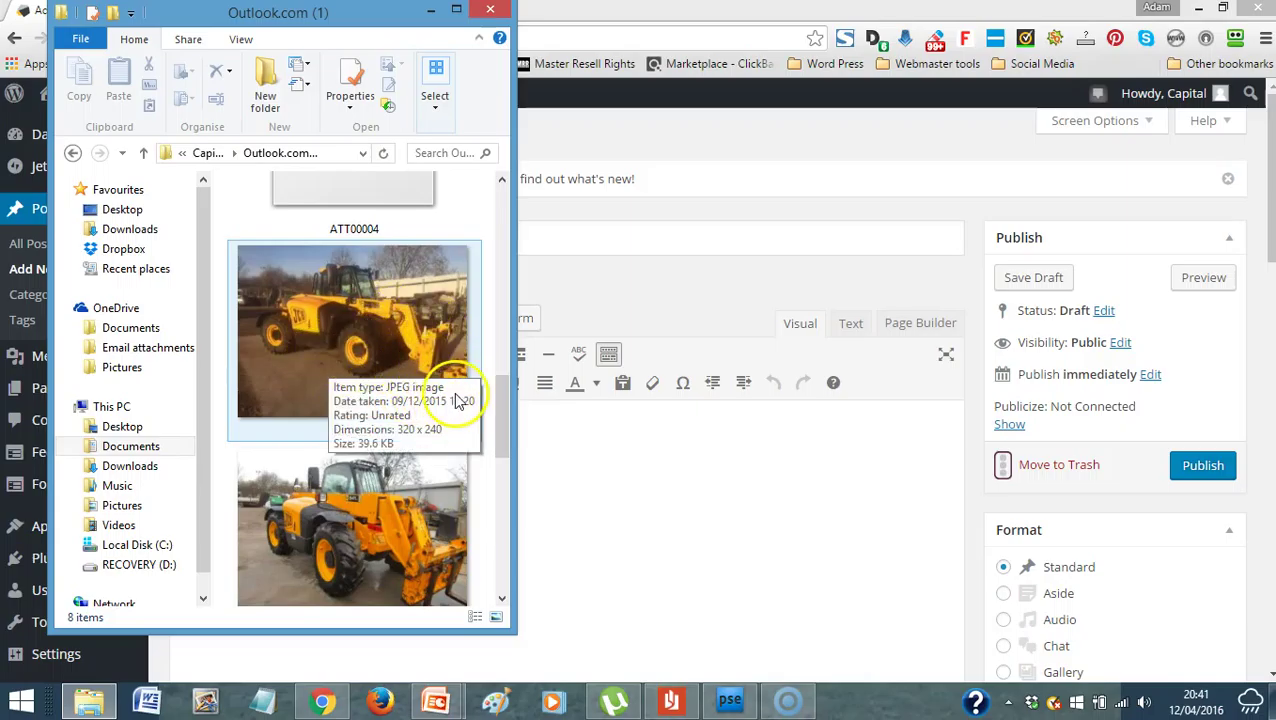
{"action": "left_click_drag", "start_coordinate": [509, 403], "coordinate": [507, 533]}
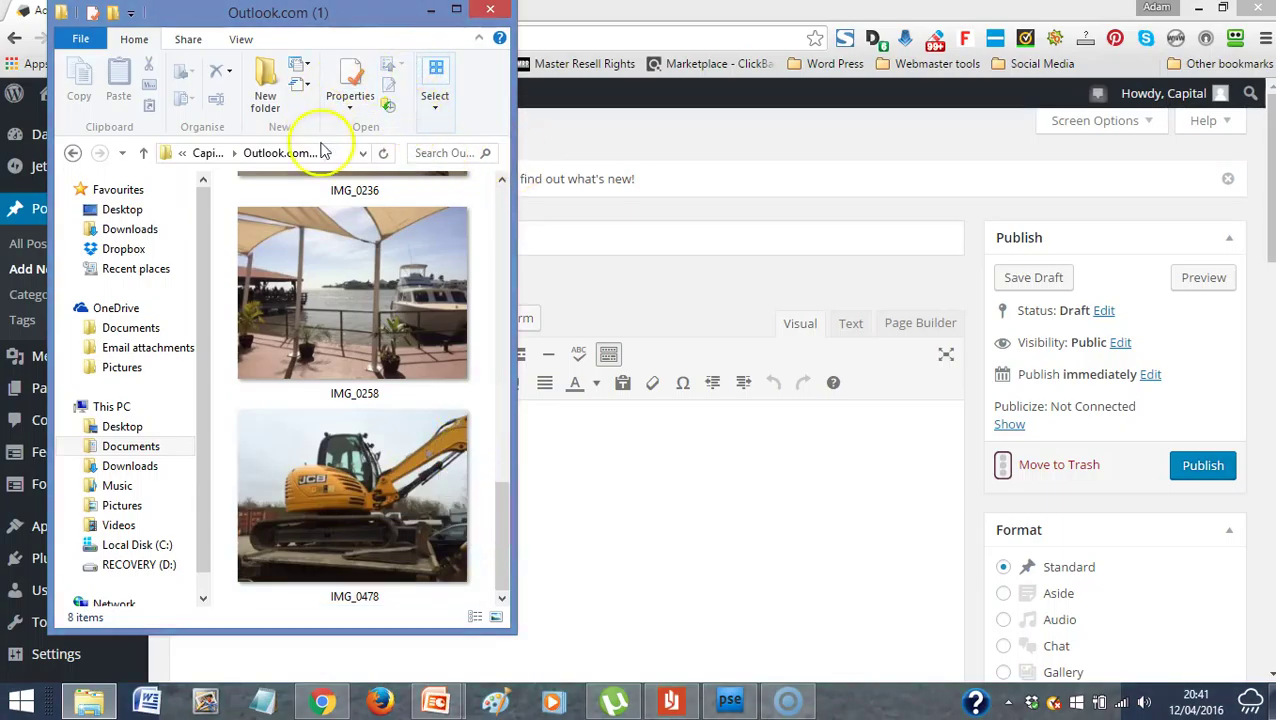
{"action": "left_click", "coordinate": [431, 12]}
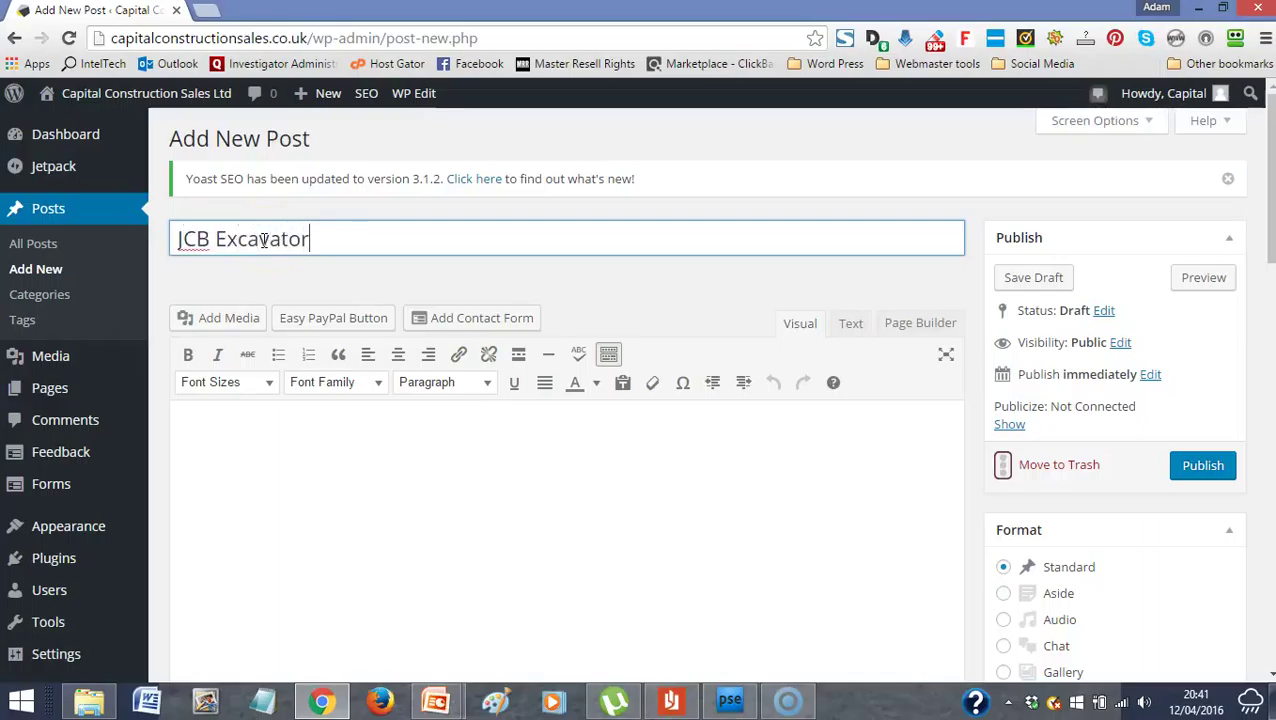
- Return to the end of the 'JCB Excavator' post title
{"action": "left_click", "coordinate": [331, 230]}
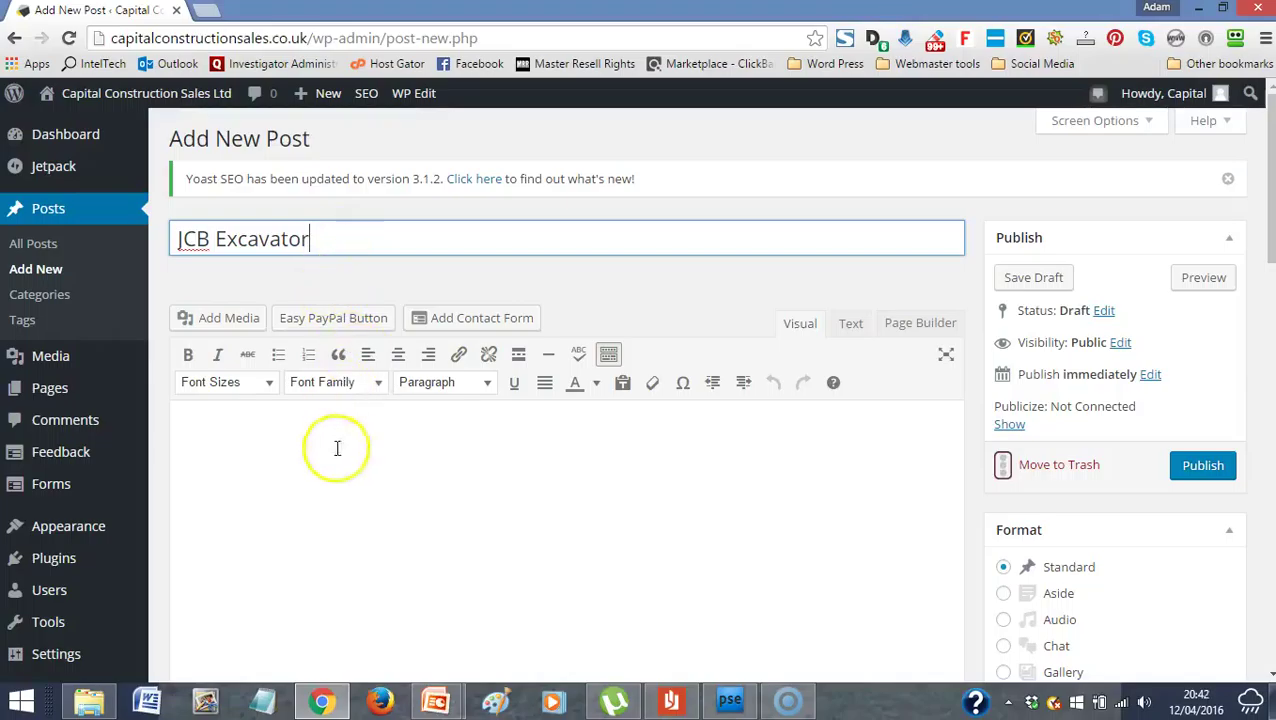
- Write the spec lines up to Price - £30,000, correcting Machinary and Excellant via spelling suggestions
{"action": "left_click", "coordinate": [306, 411]}
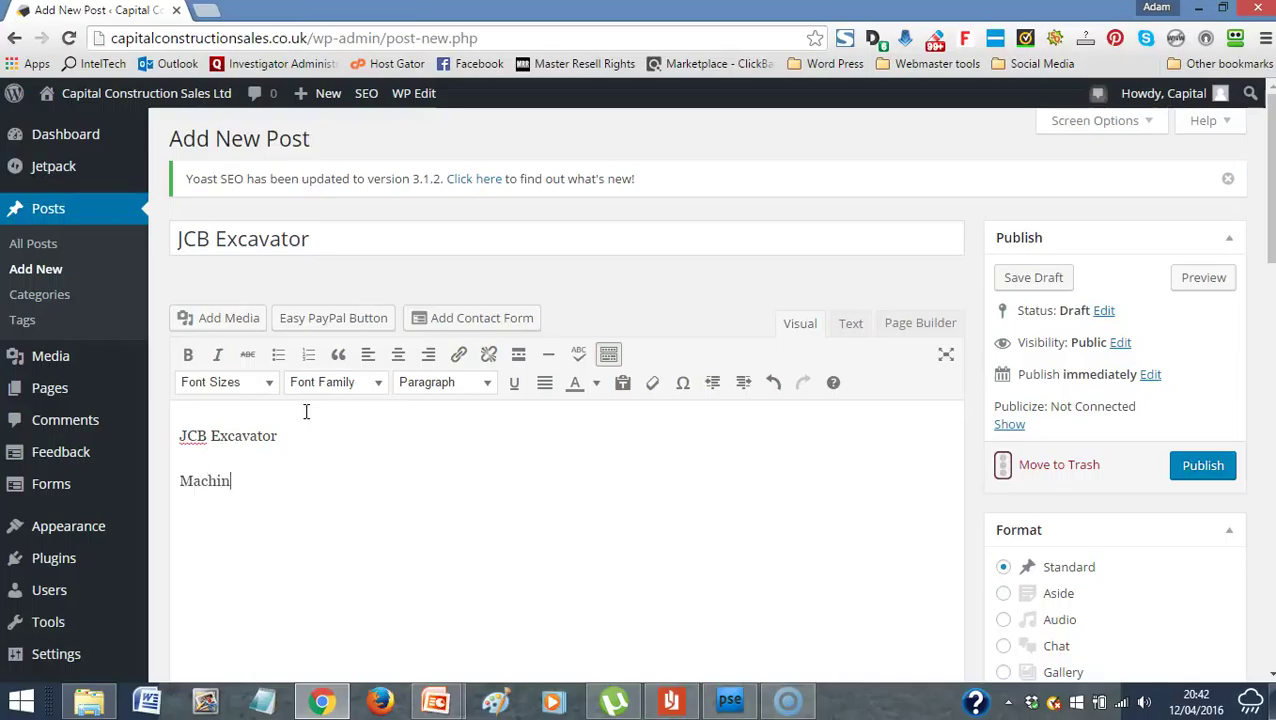
{"action": "right_click", "coordinate": [226, 482]}
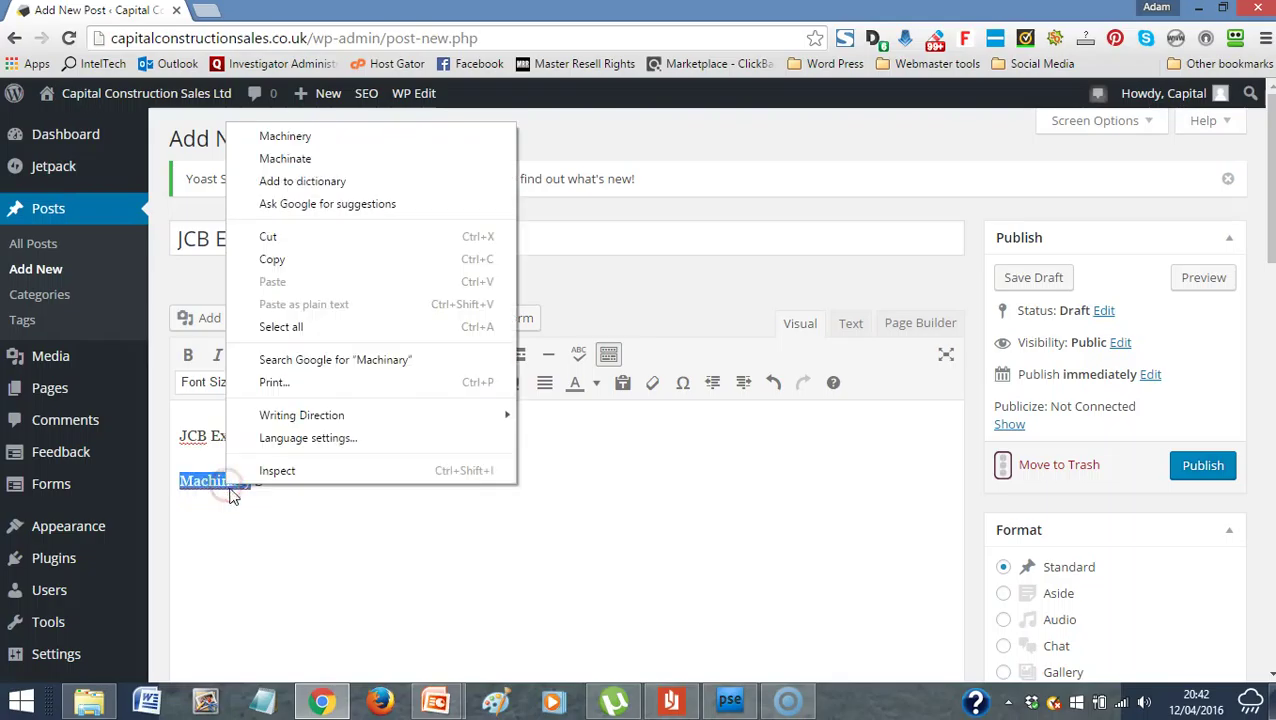
{"action": "left_click", "coordinate": [296, 134]}
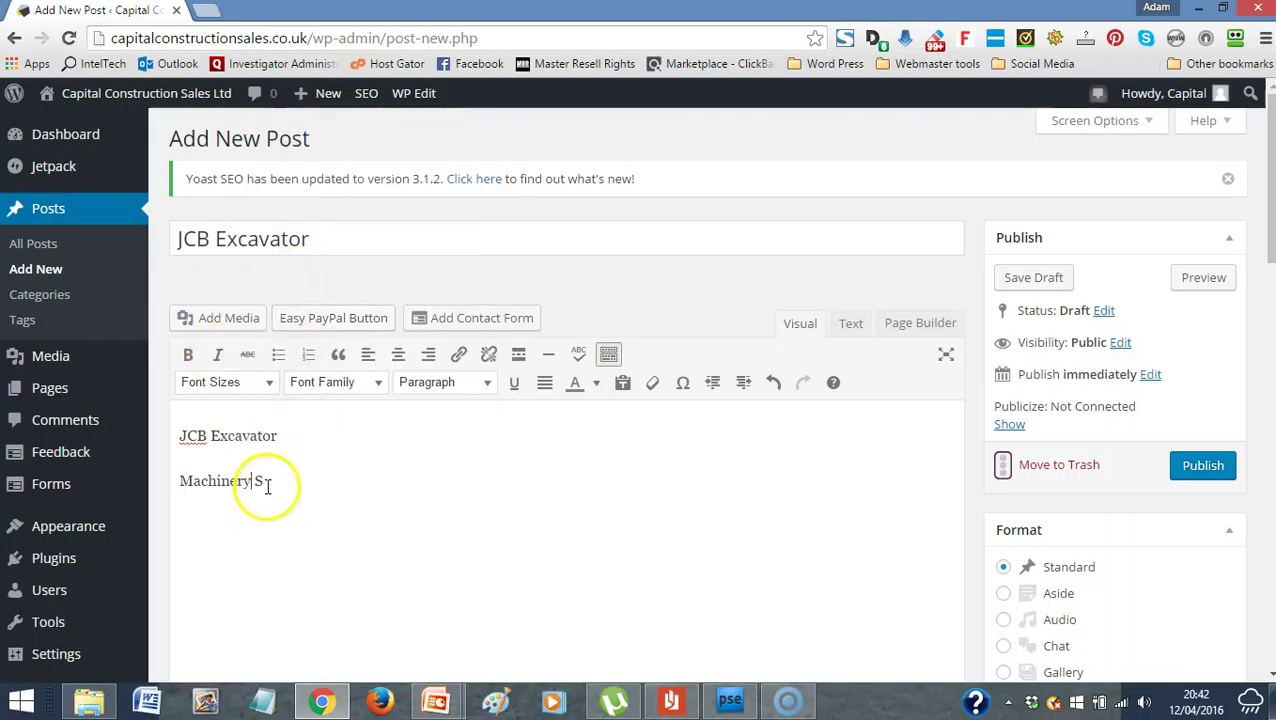
{"action": "left_click", "coordinate": [267, 482]}
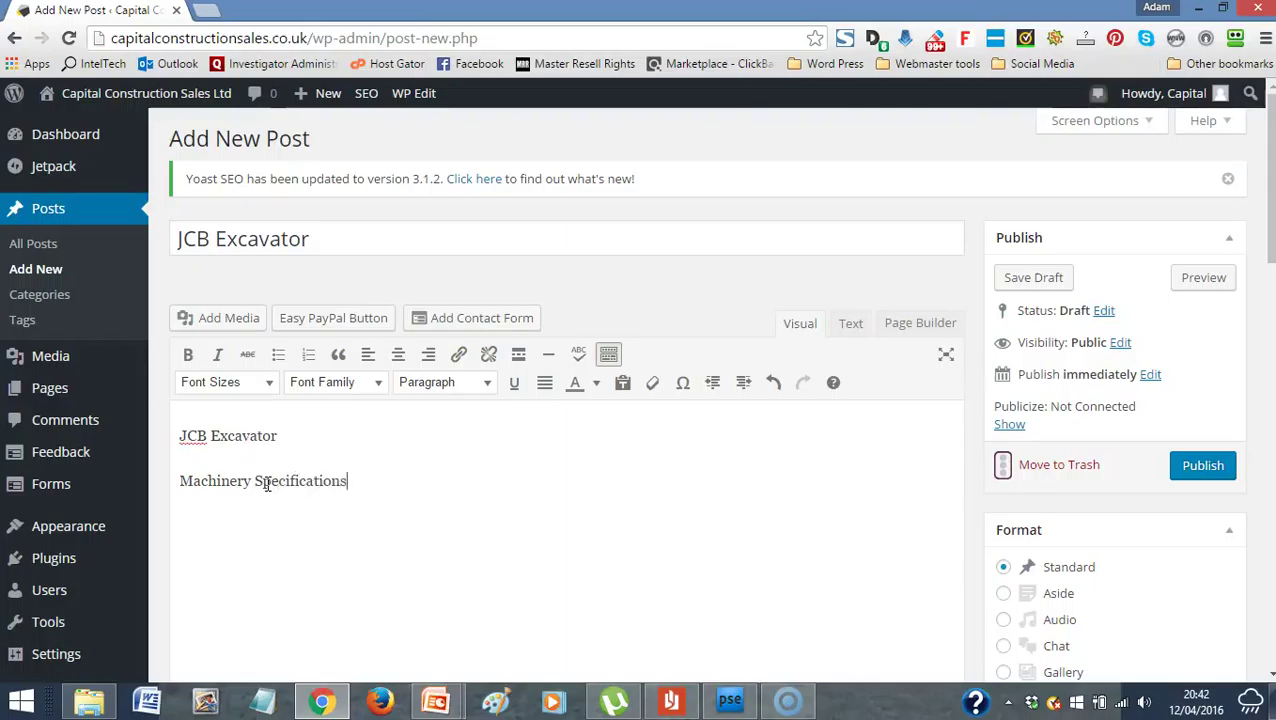
{"action": "left_click", "coordinate": [322, 482]}
{"action": "left_click", "coordinate": [363, 484]}
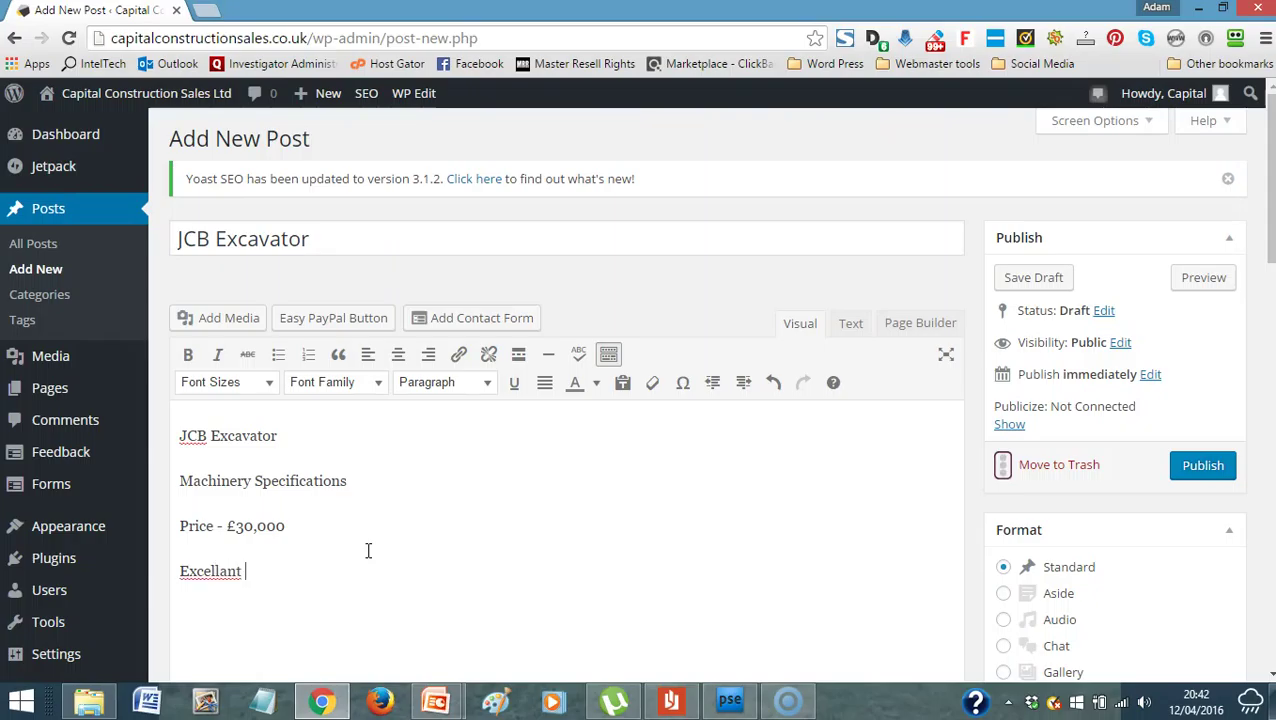
{"action": "right_click", "coordinate": [230, 572]}
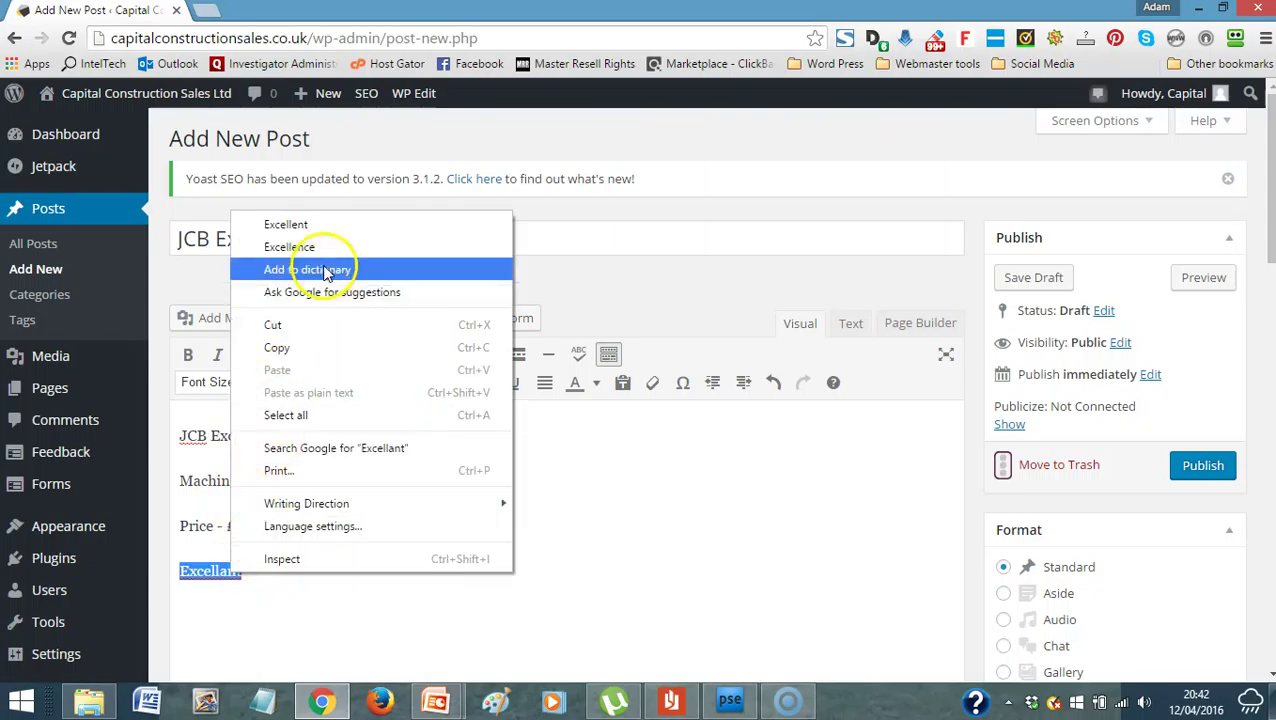
{"action": "left_click", "coordinate": [286, 225]}
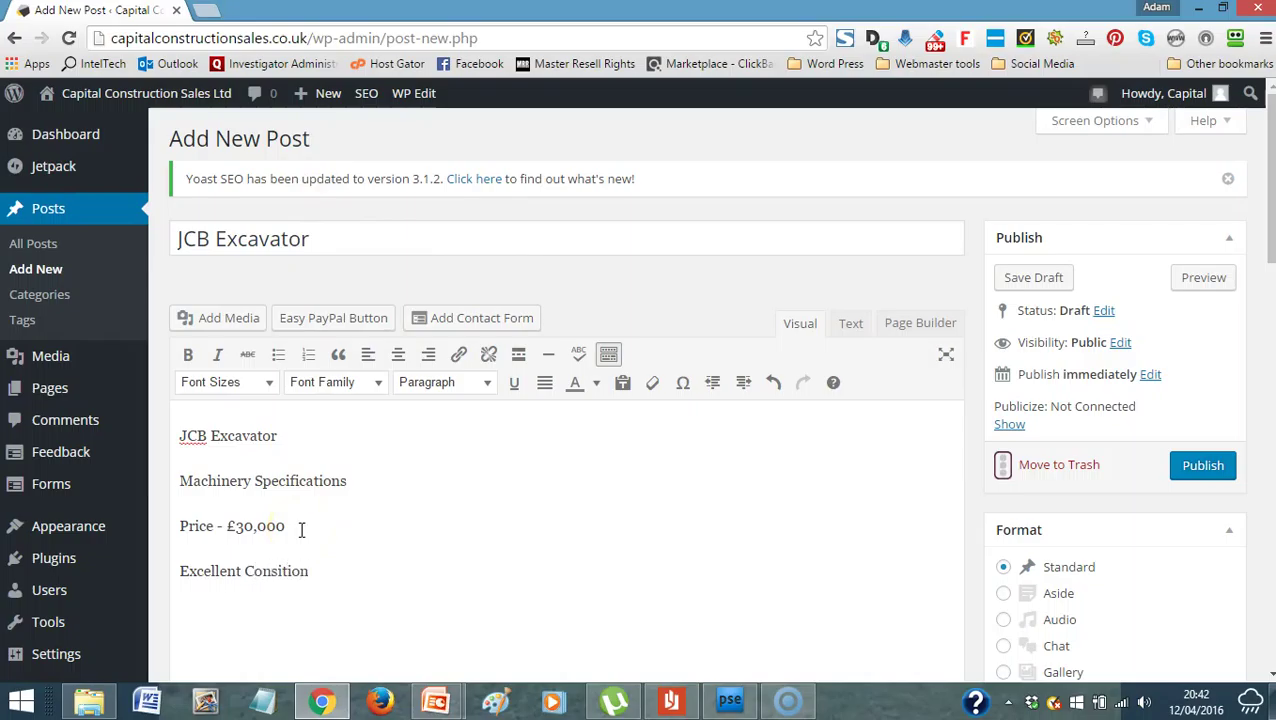
- Add 'Year of manufacture - 2010' under JCB Excavator and remove the stray blank line above Price
{"action": "left_click", "coordinate": [180, 527]}
{"action": "key", "text": "Return"}
{"action": "left_click", "coordinate": [277, 434]}
{"action": "key", "text": "Return"}
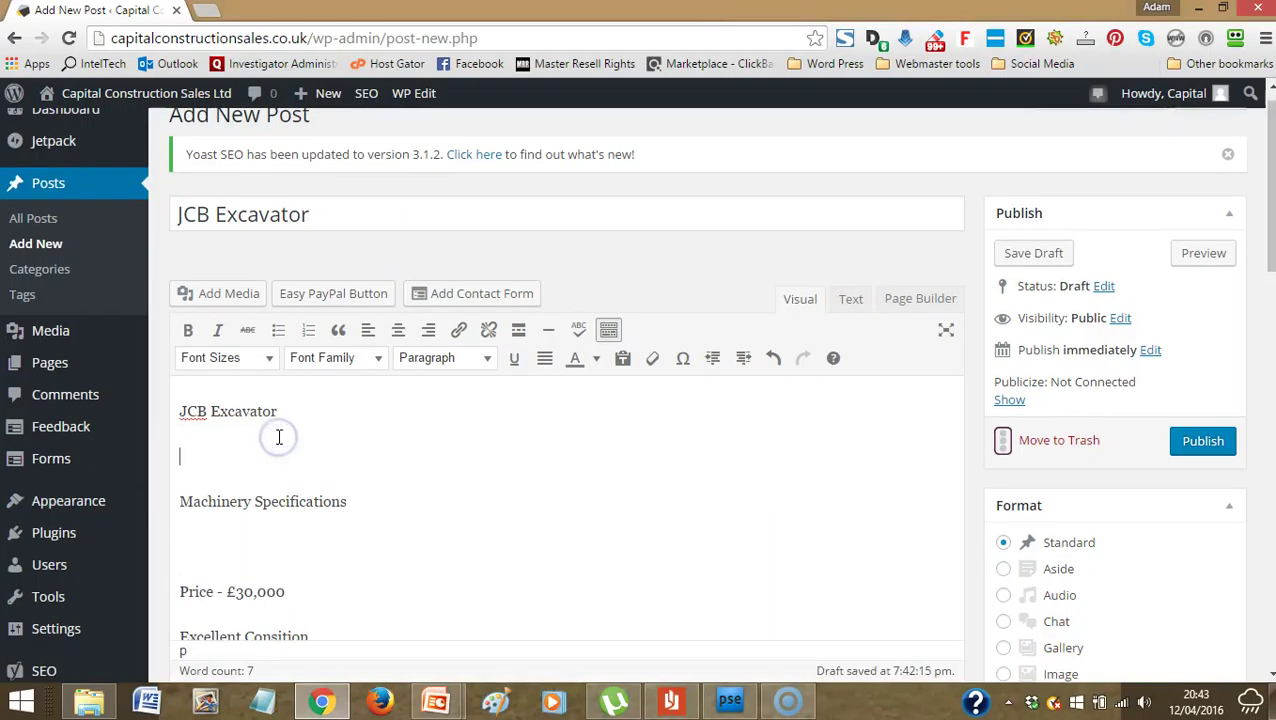
{"action": "type", "text": "Year of manufacture - 2010"}
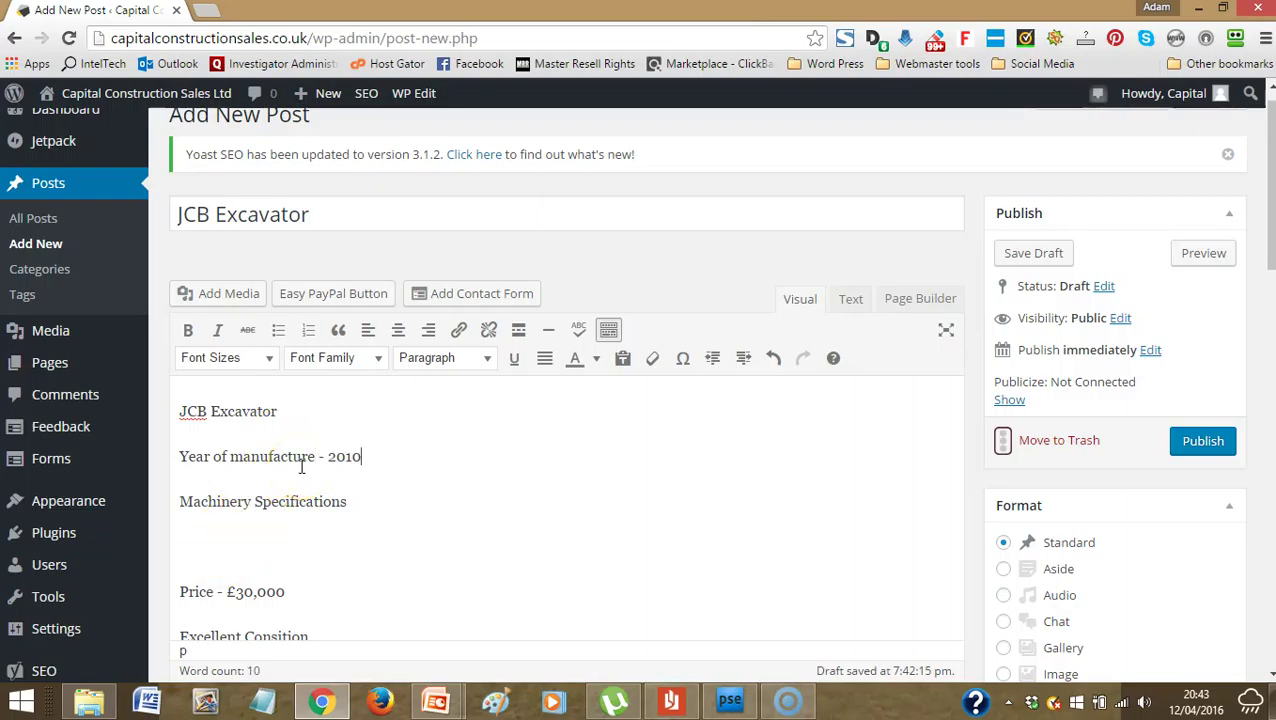
{"action": "left_click", "coordinate": [273, 541]}
{"action": "key", "text": "Delete"}
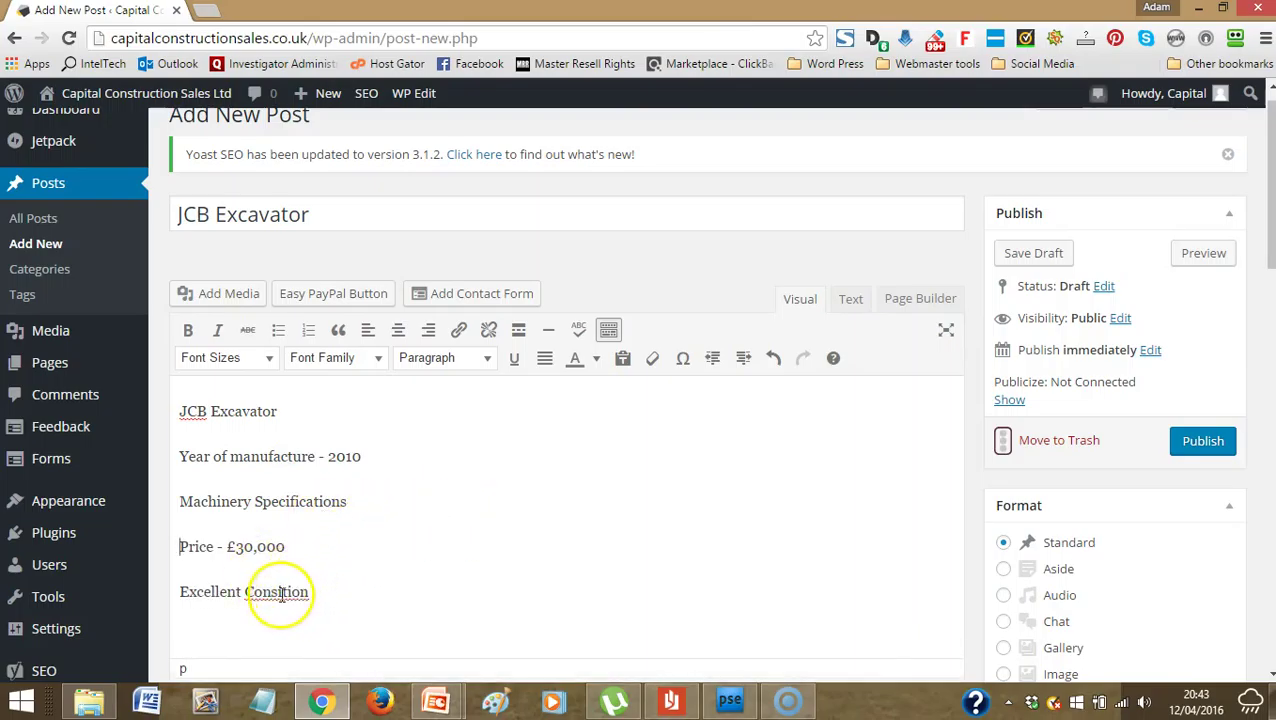
- Correct 'Consition' to 'Condition' and add an empty line after Excellent Condition
{"action": "left_click", "coordinate": [274, 592]}
{"action": "key", "text": "BackSpace"}
{"action": "type", "text": "d"}
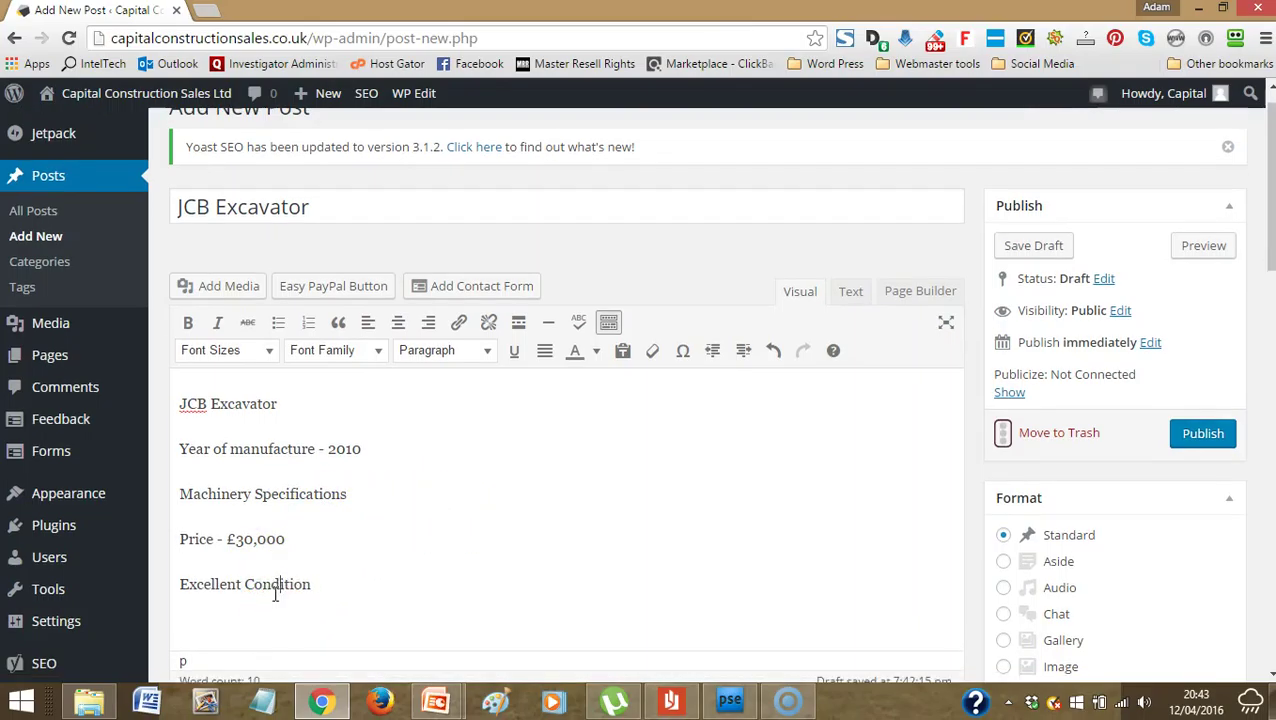
{"action": "left_click", "coordinate": [316, 590]}
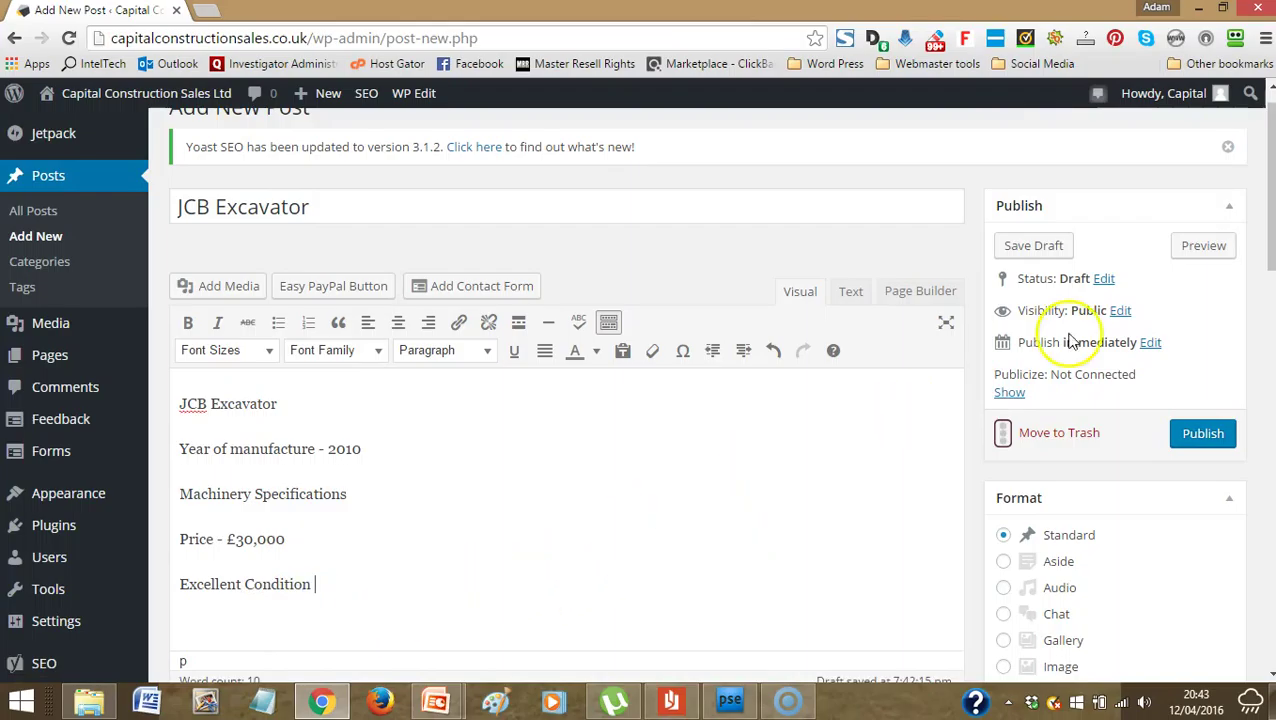
{"action": "left_click_drag", "start_coordinate": [1270, 171], "coordinate": [1270, 237]}
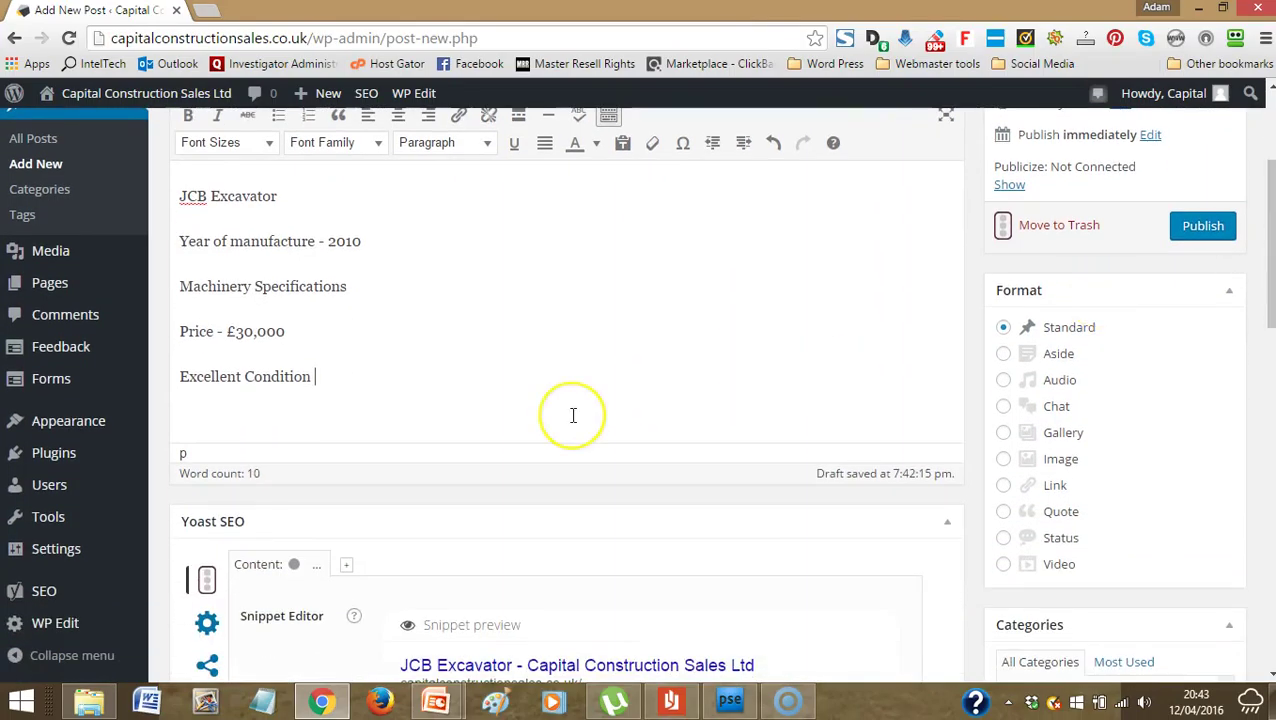
{"action": "key", "text": "Return"}
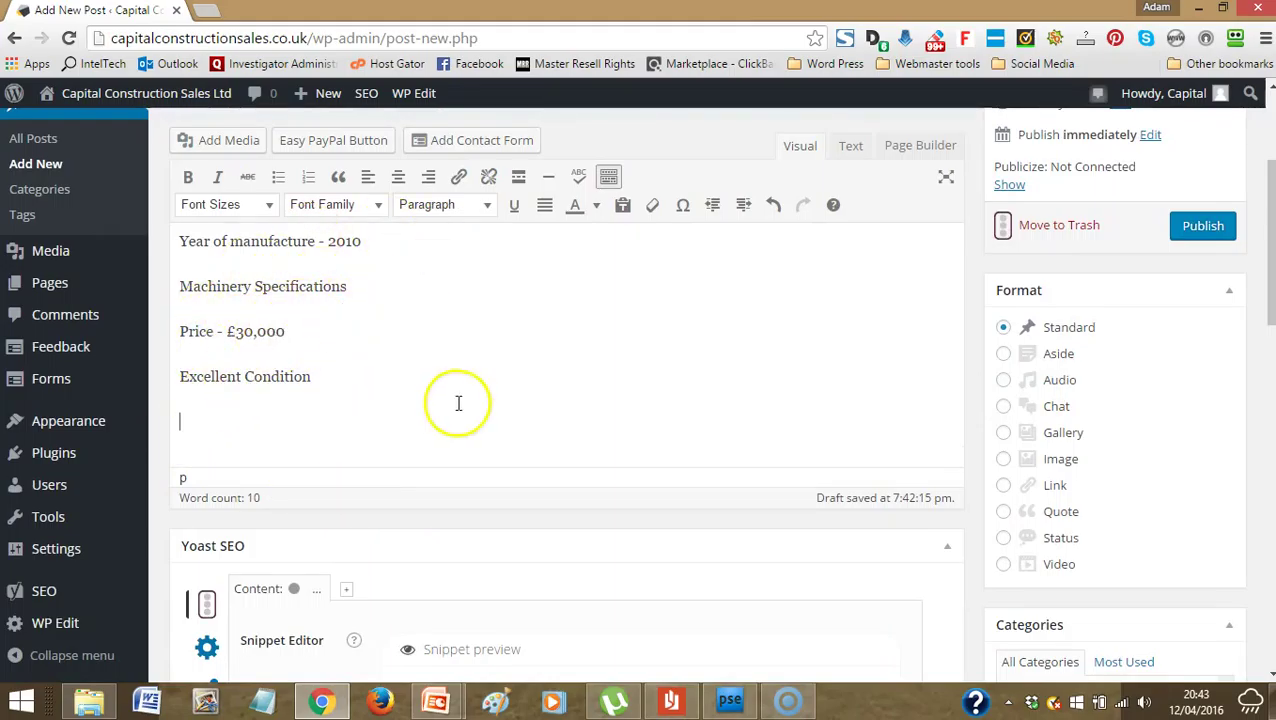
{"action": "left_click_drag", "start_coordinate": [1271, 288], "coordinate": [1271, 273]}
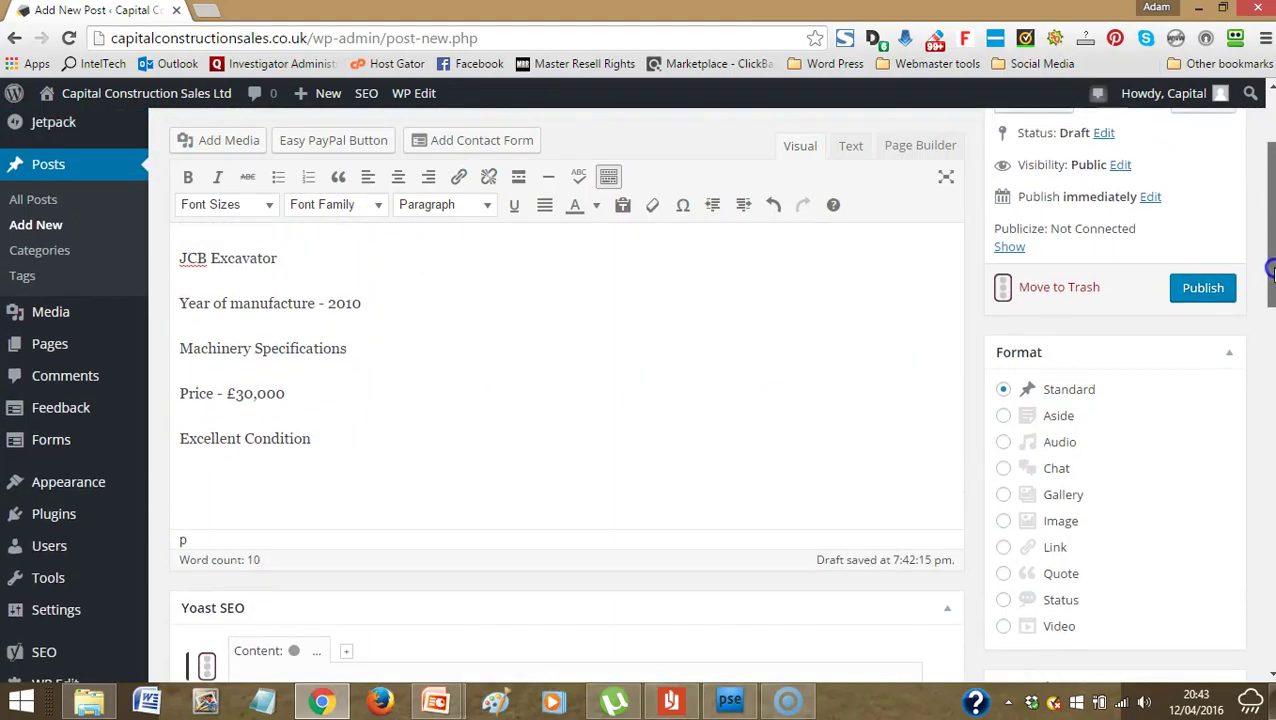
- Upload via Add Media, selecting IMG_0478 from Websites > Capital Contruction Sales > Outlook.com (1)
{"action": "left_click", "coordinate": [232, 152]}
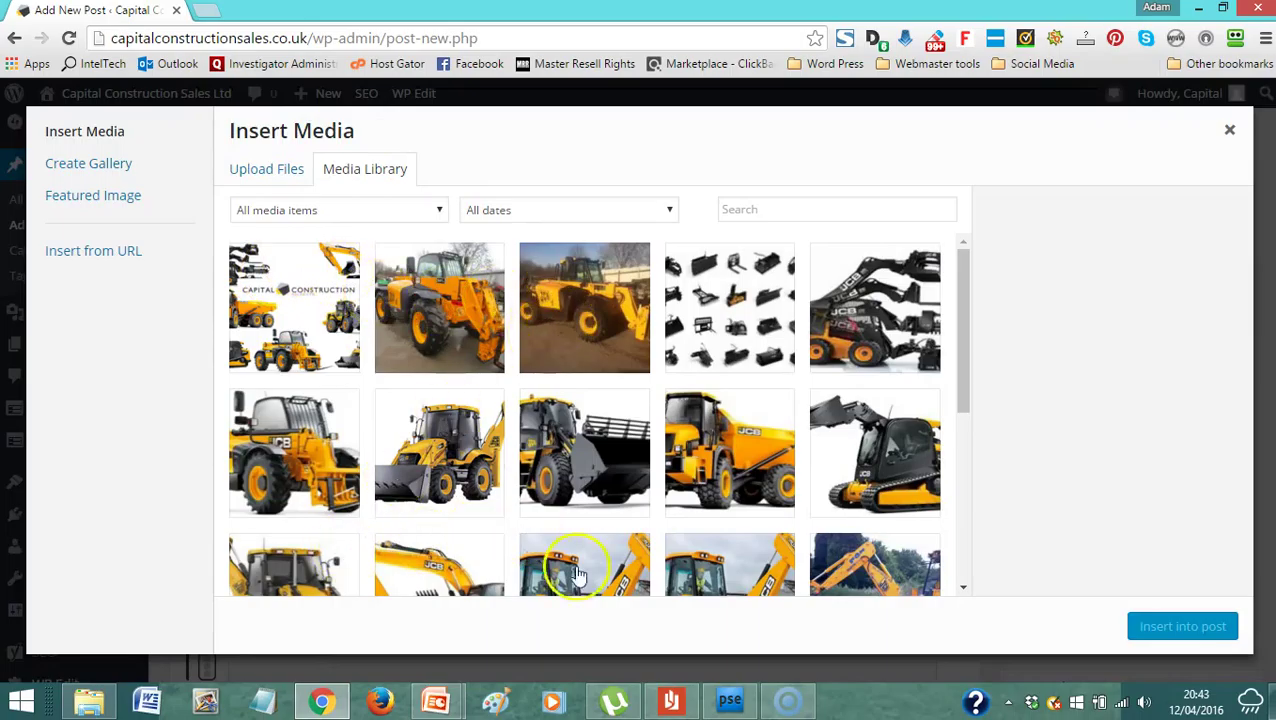
{"action": "left_click", "coordinate": [285, 170]}
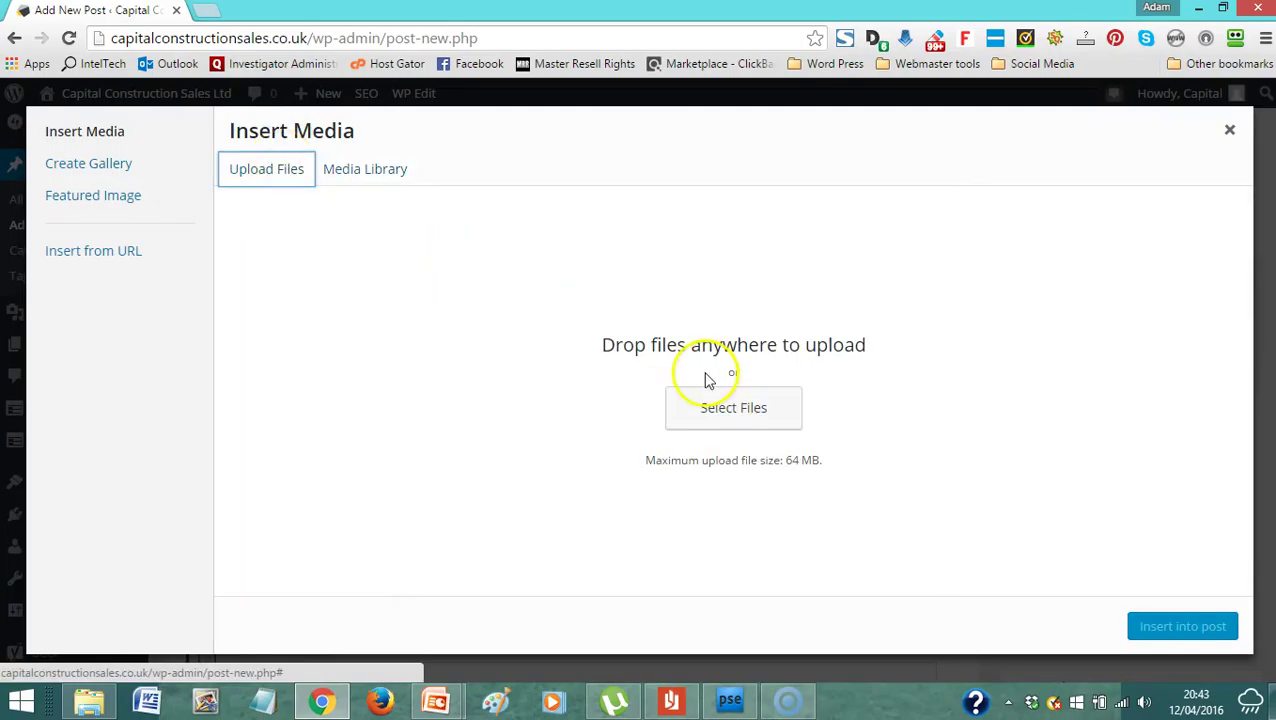
{"action": "left_click", "coordinate": [713, 404]}
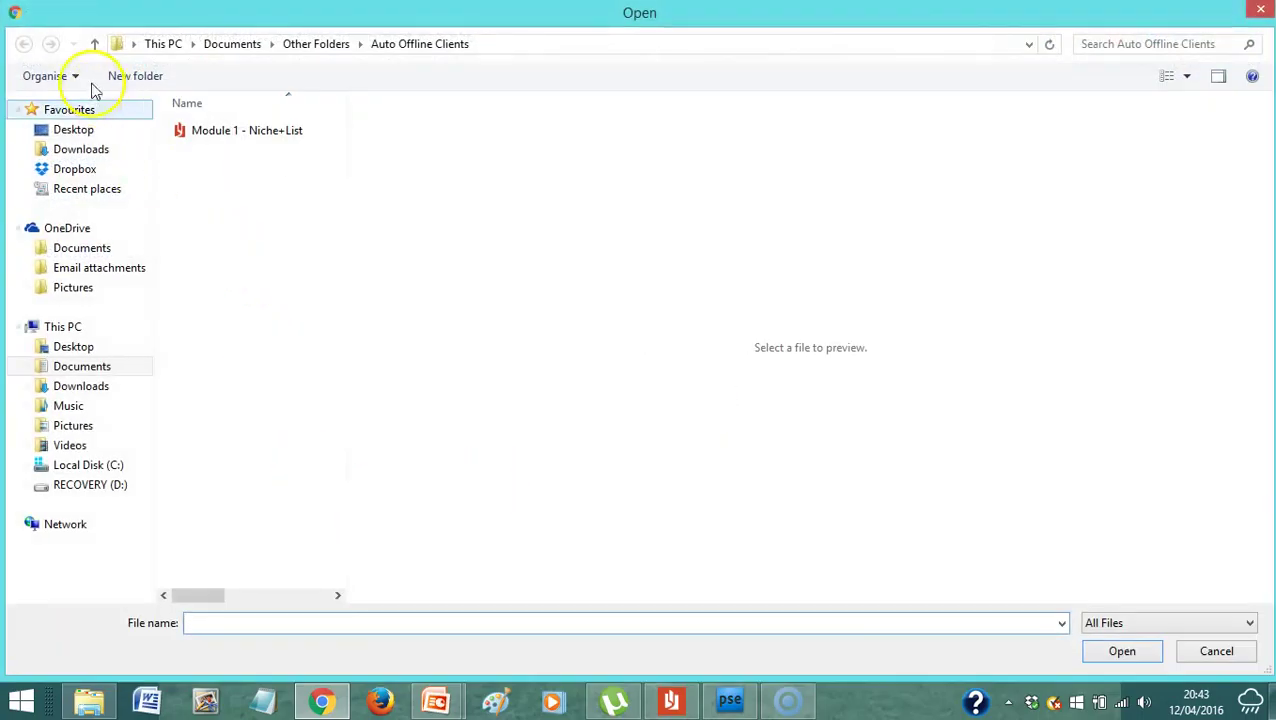
{"action": "left_click", "coordinate": [96, 44]}
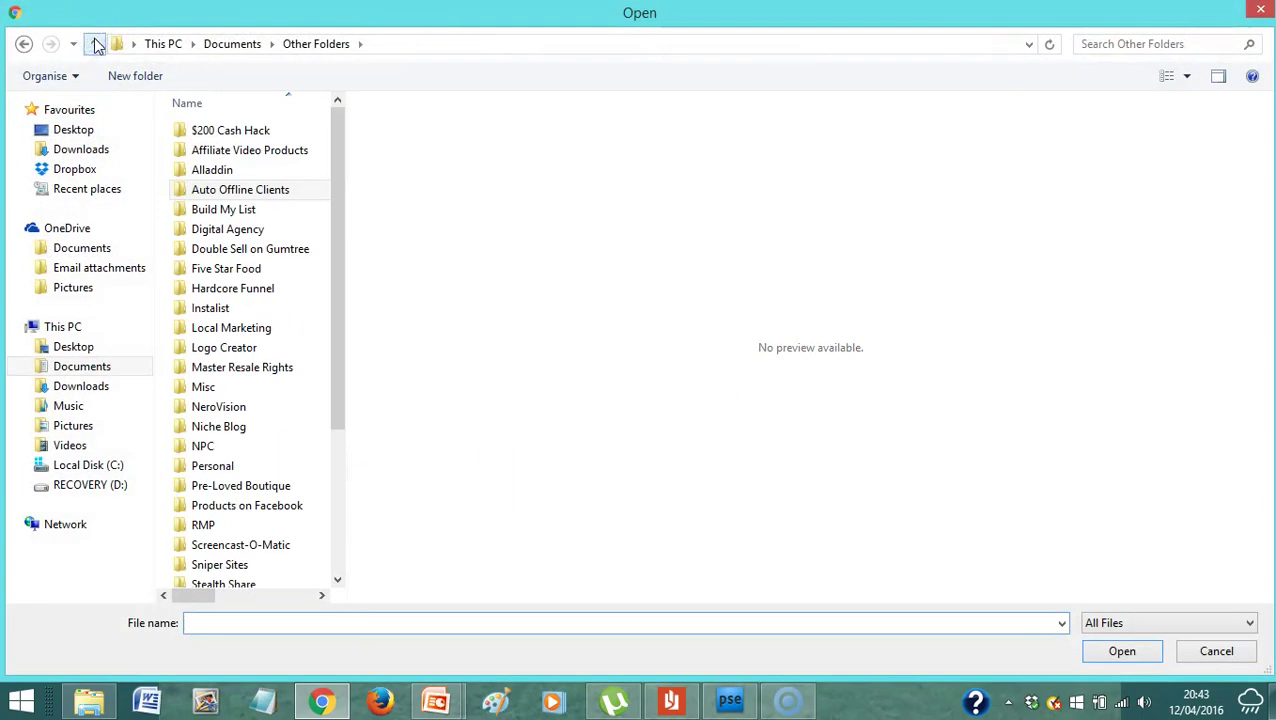
{"action": "left_click_drag", "start_coordinate": [334, 188], "coordinate": [339, 268]}
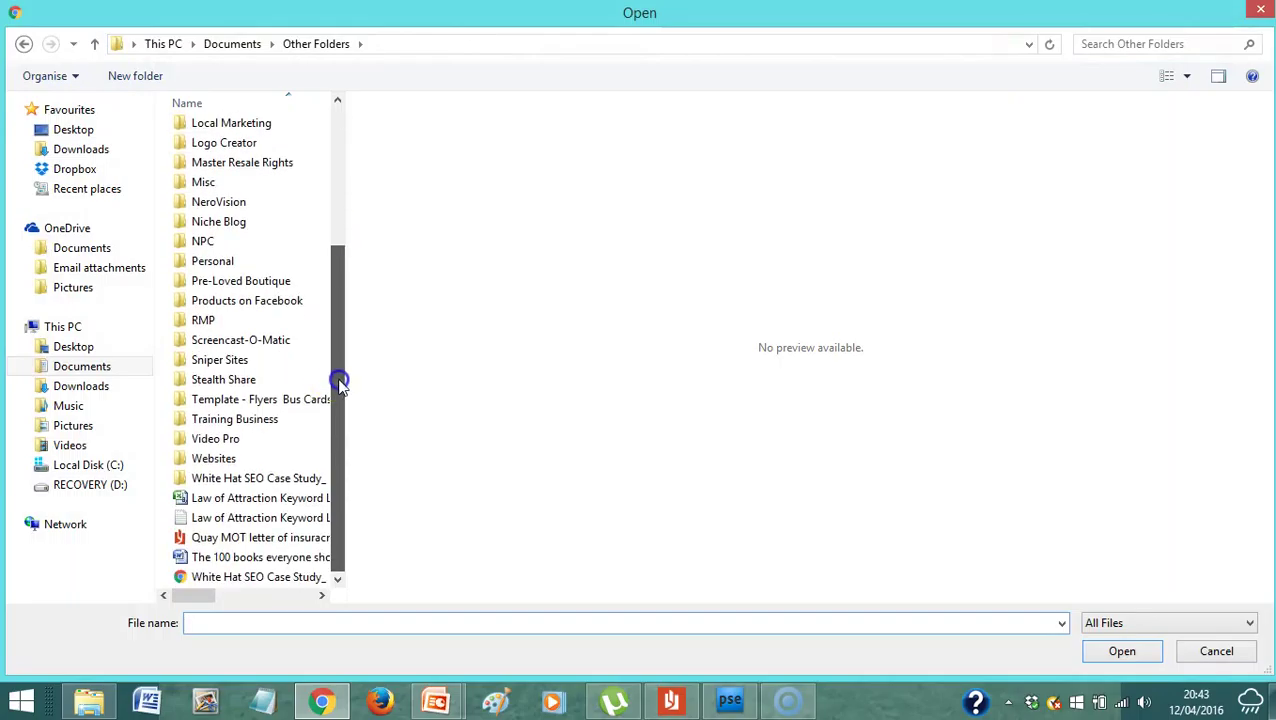
{"action": "double_click", "coordinate": [238, 459]}
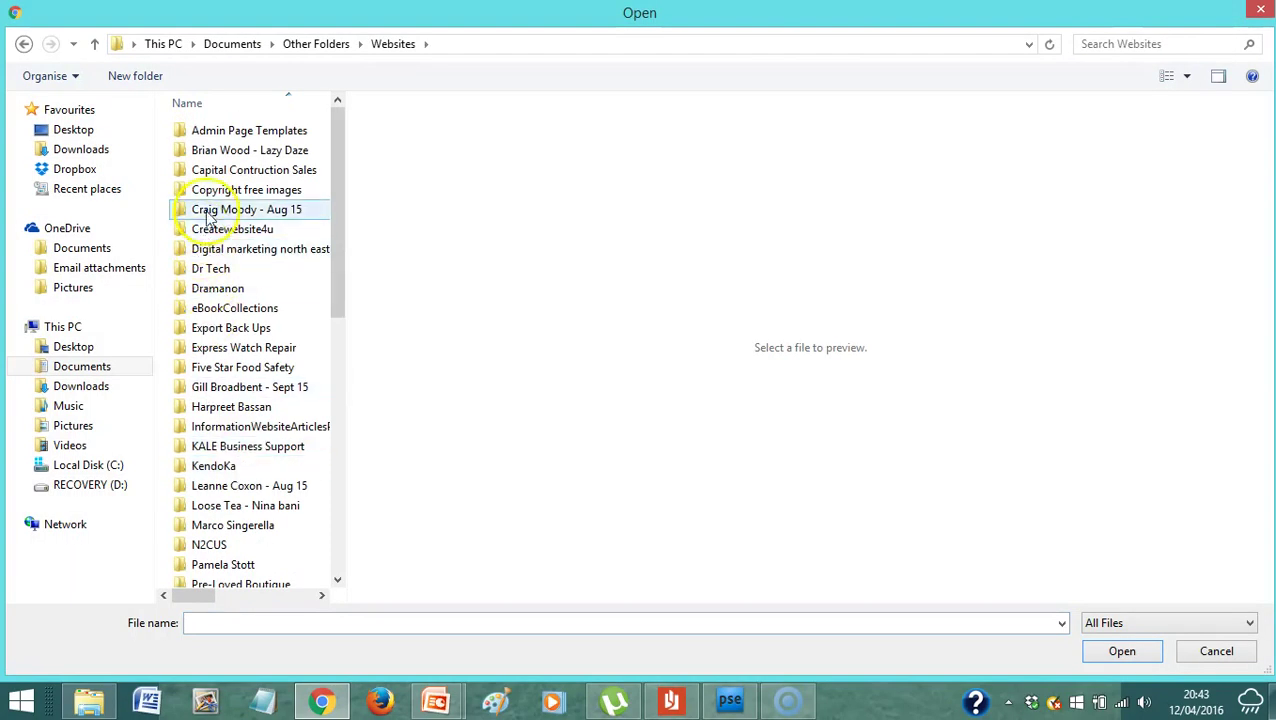
{"action": "double_click", "coordinate": [240, 172]}
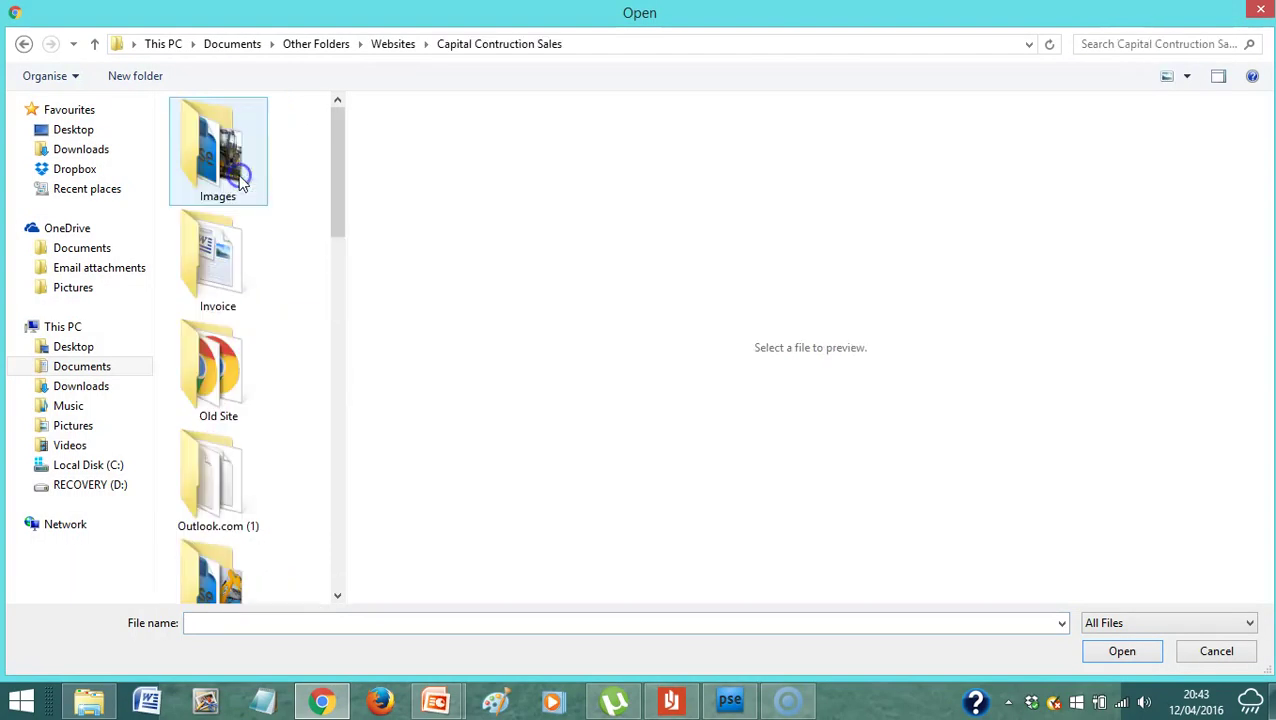
{"action": "scroll", "coordinate": [252, 278], "scroll_direction": "down", "scroll_amount": 1}
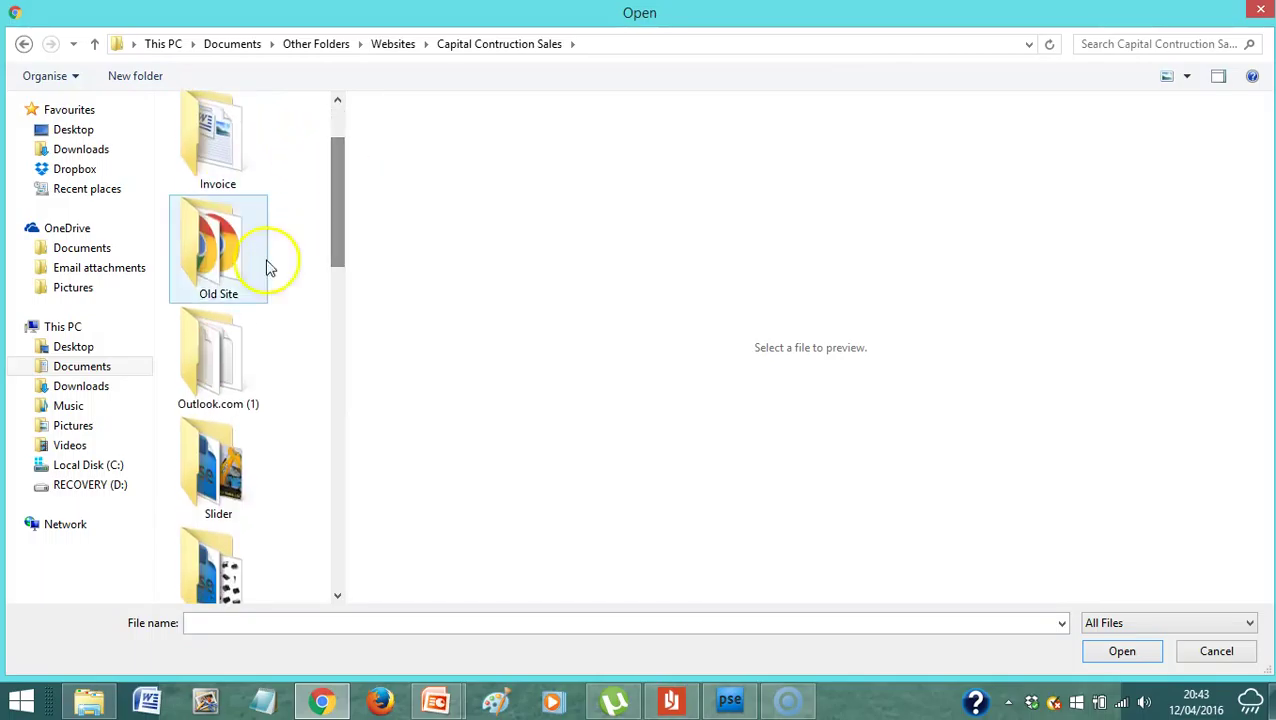
{"action": "double_click", "coordinate": [239, 335]}
{"action": "left_click", "coordinate": [250, 276]}
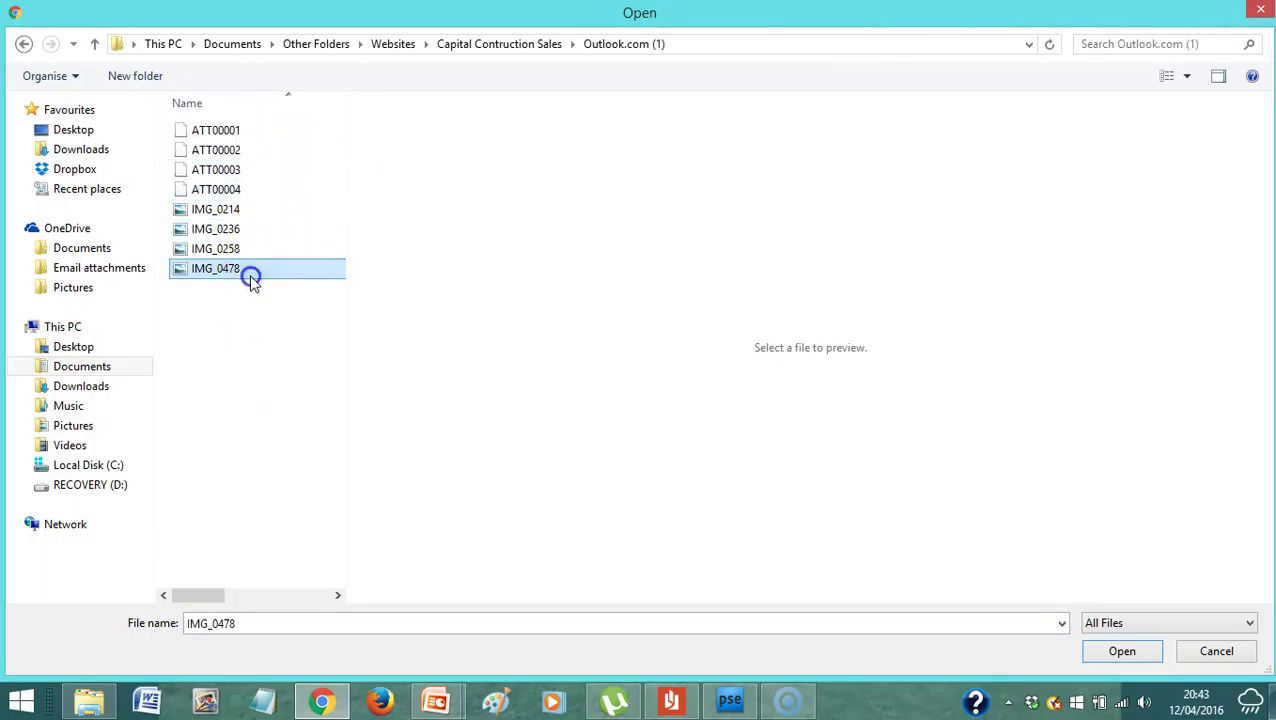
- Upload IMG_0478, retitle it 'JCB Excavator for sale Capital Construction Sales Ltd' and copy the title
{"action": "left_click", "coordinate": [1117, 656]}
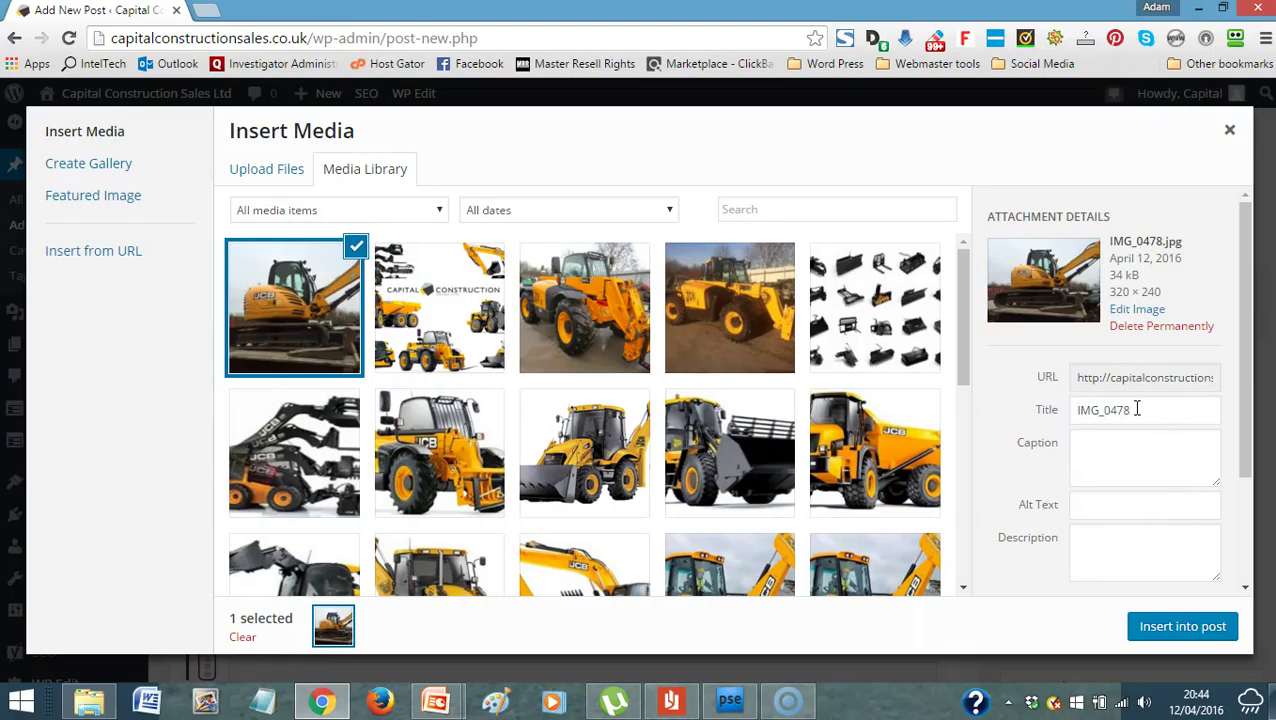
{"action": "left_click_drag", "start_coordinate": [1137, 409], "coordinate": [1046, 427]}
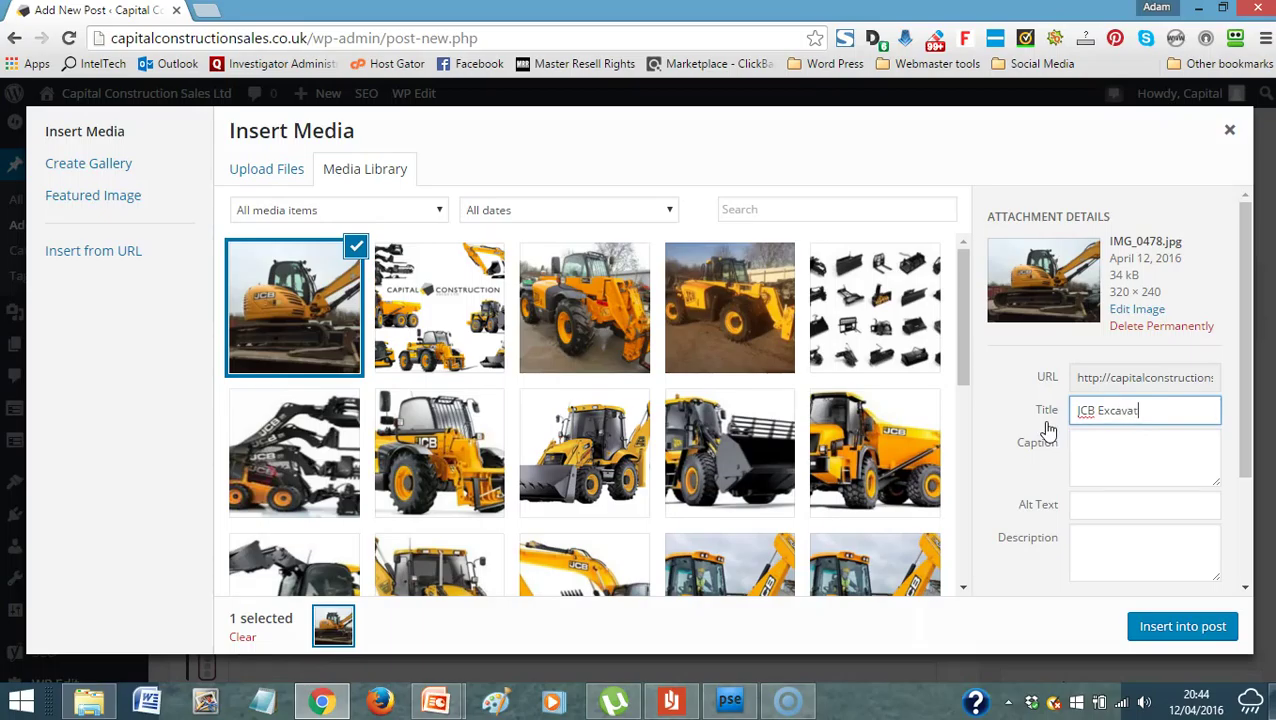
{"action": "left_click_drag", "start_coordinate": [1098, 409], "coordinate": [1153, 413]}
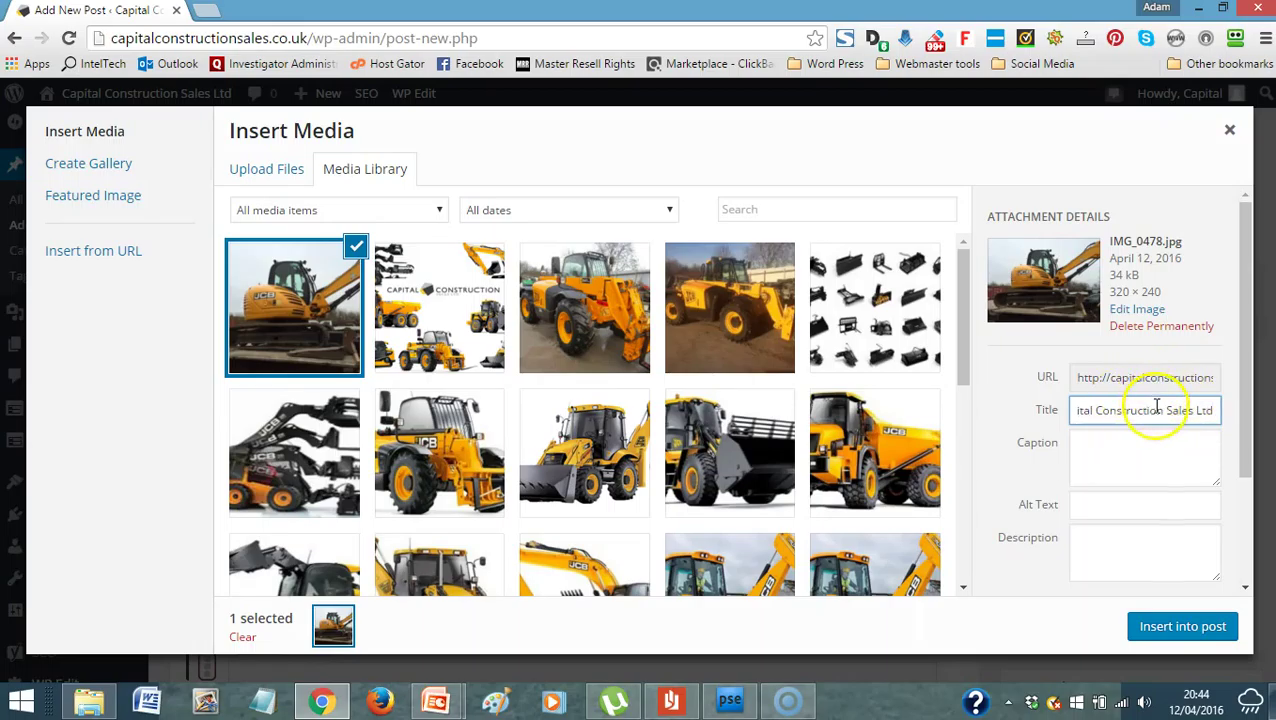
{"action": "right_click", "coordinate": [1155, 405]}
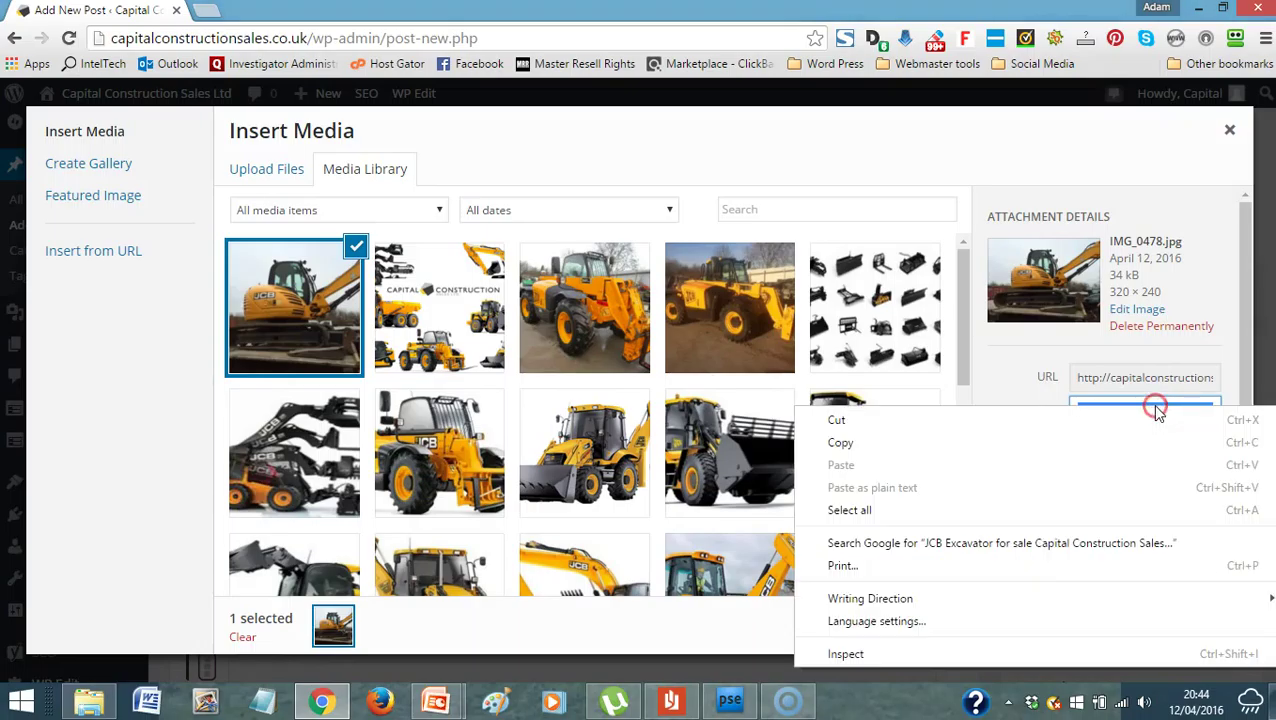
{"action": "left_click", "coordinate": [1105, 444]}
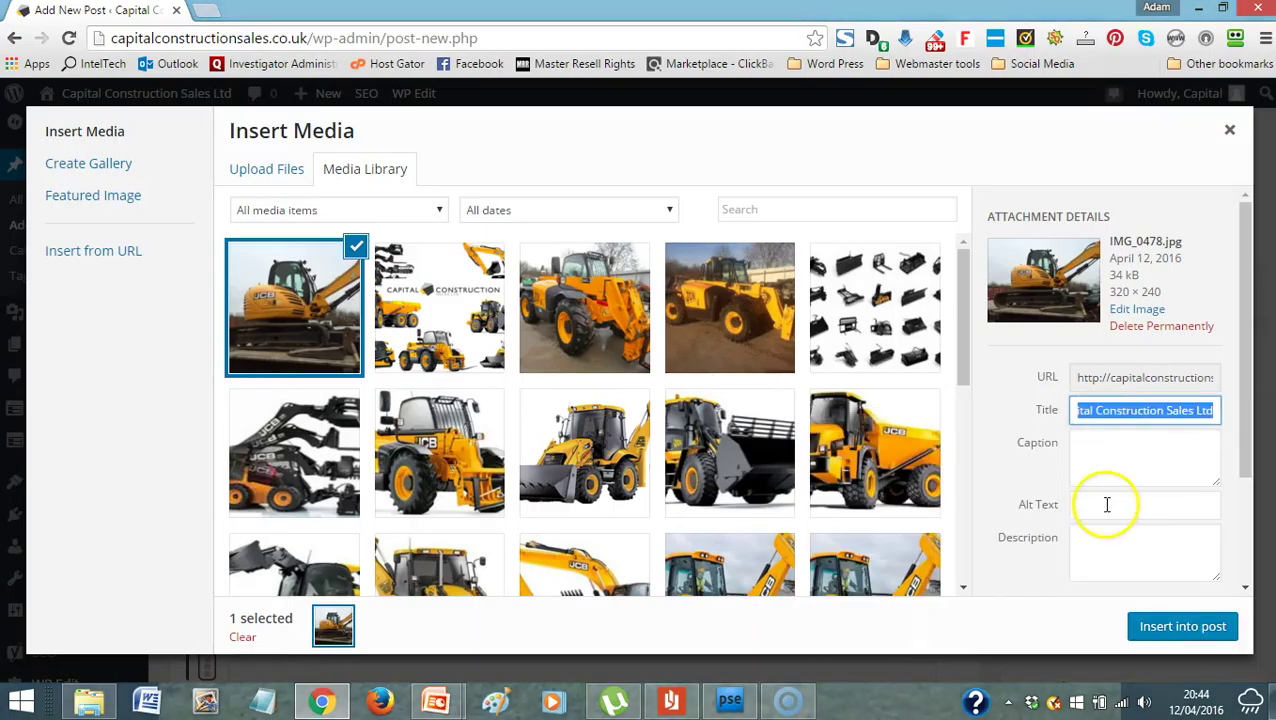
- Paste the title into Alt Text and Description, then insert the photo into the post
{"action": "left_click", "coordinate": [1106, 506]}
{"action": "right_click", "coordinate": [1107, 507]}
{"action": "left_click", "coordinate": [1107, 378]}
{"action": "left_click", "coordinate": [1082, 541]}
{"action": "right_click", "coordinate": [1092, 540]}
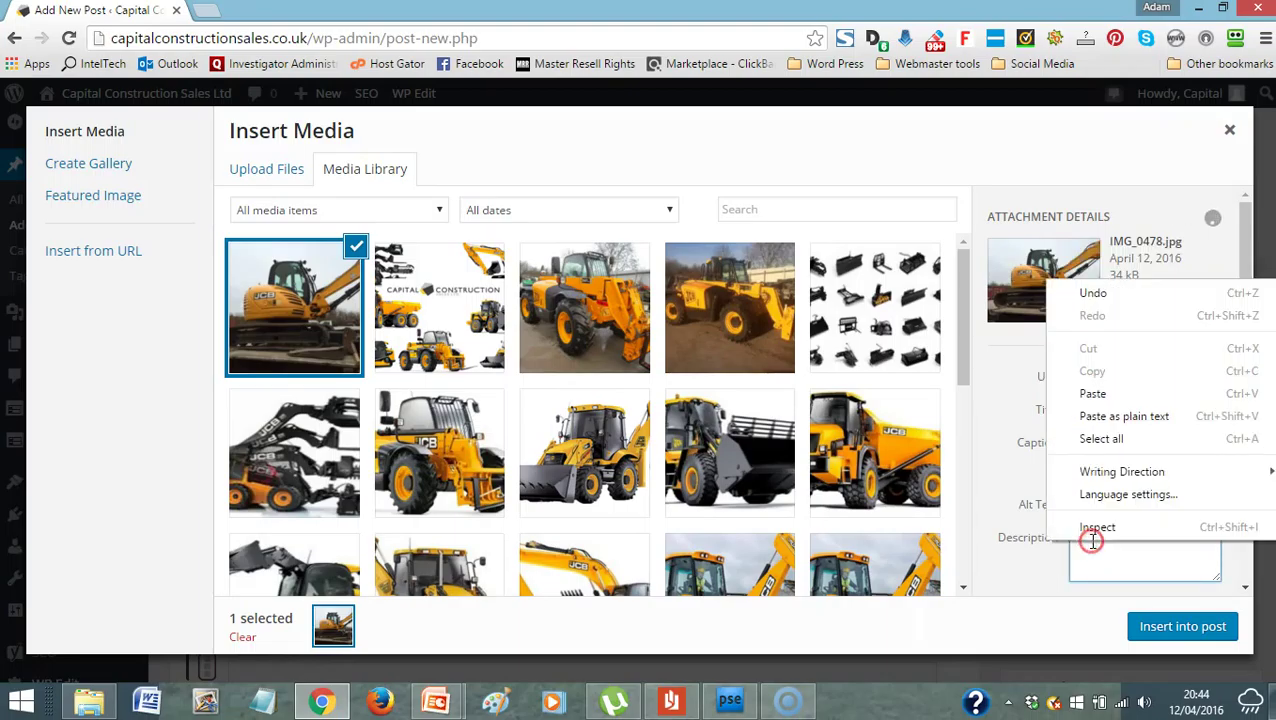
{"action": "left_click", "coordinate": [1093, 394]}
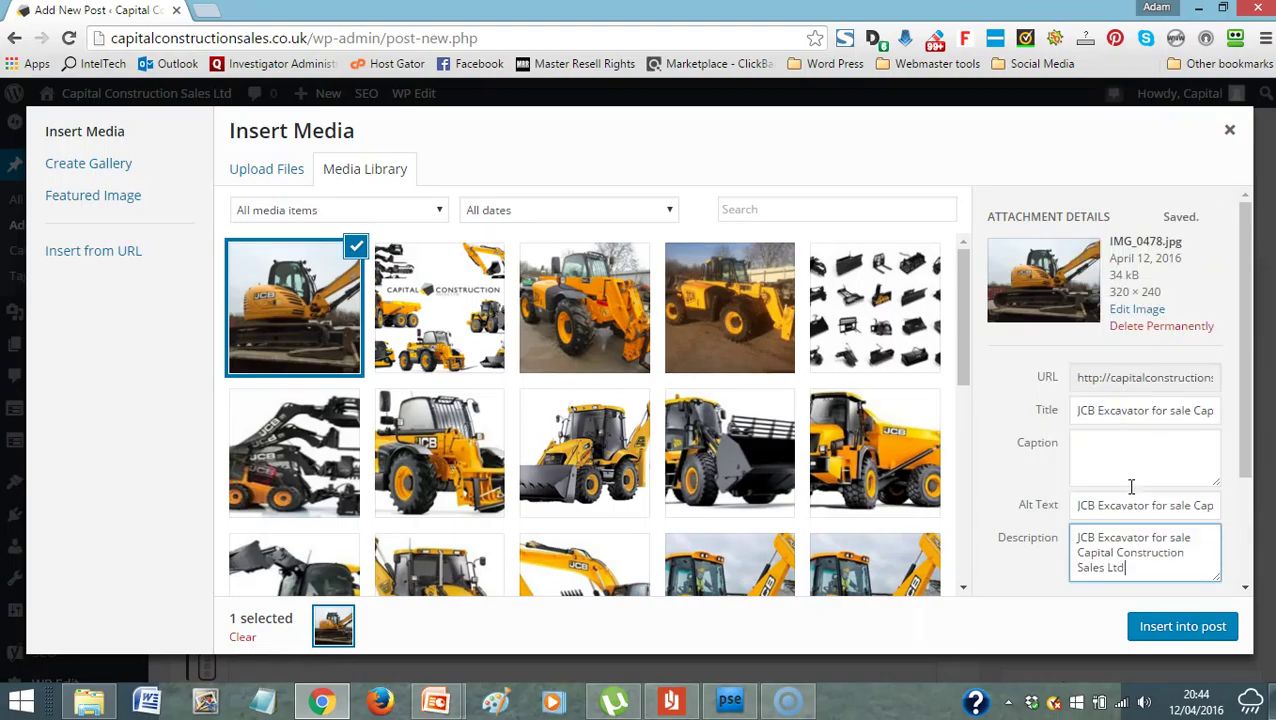
{"action": "left_click", "coordinate": [1186, 630]}
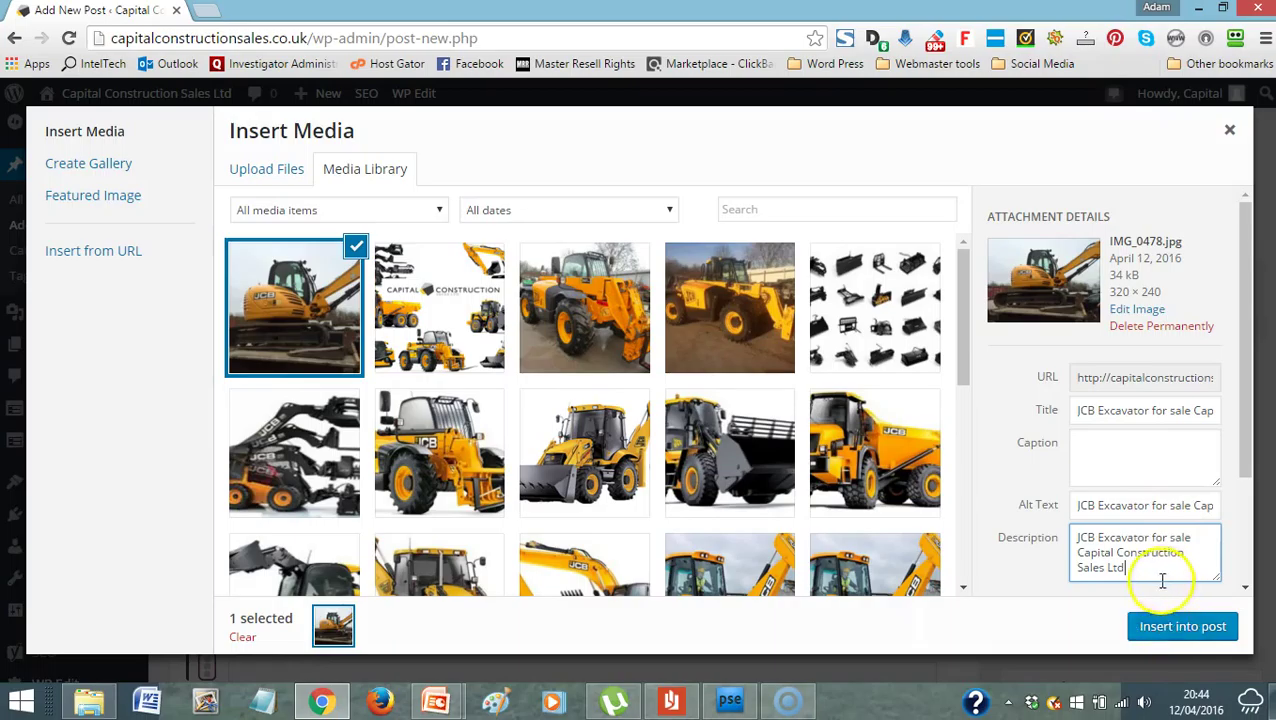
{"action": "left_click", "coordinate": [1157, 630]}
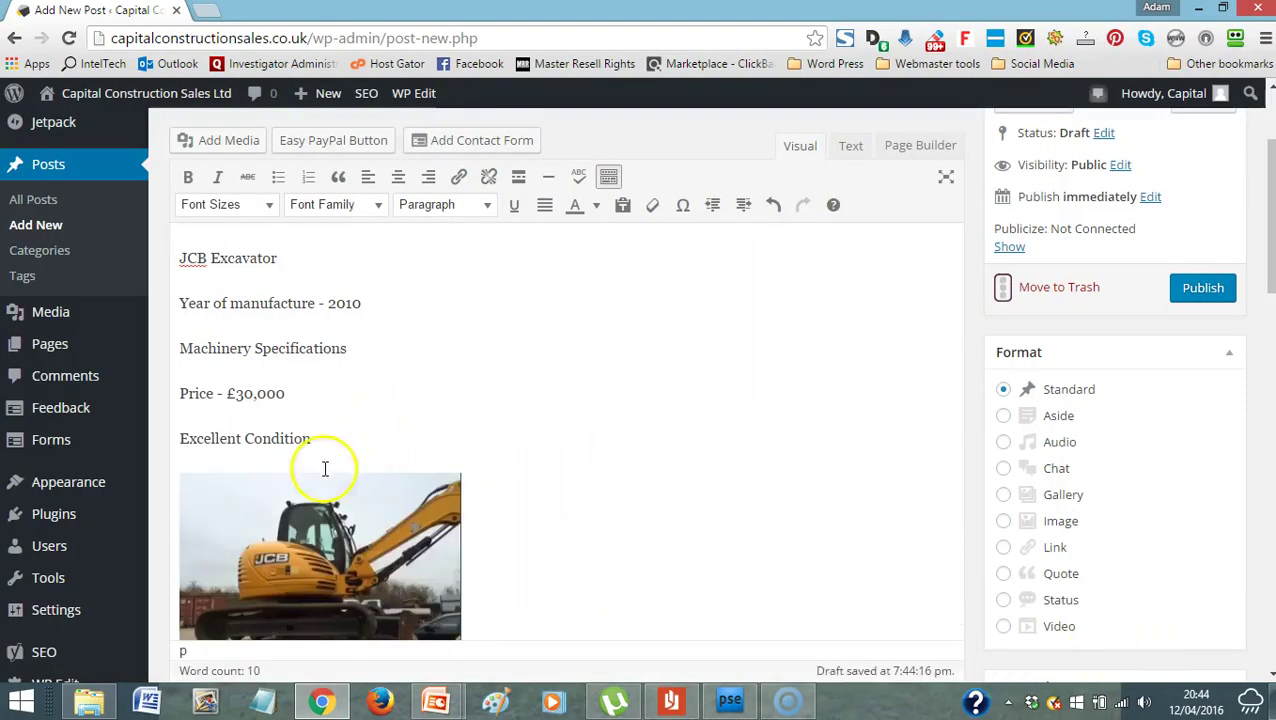
- In a new tab, search Google Images for 'capital construction sales ltd', browse the photos, then return to the post
{"action": "left_click", "coordinate": [208, 10]}
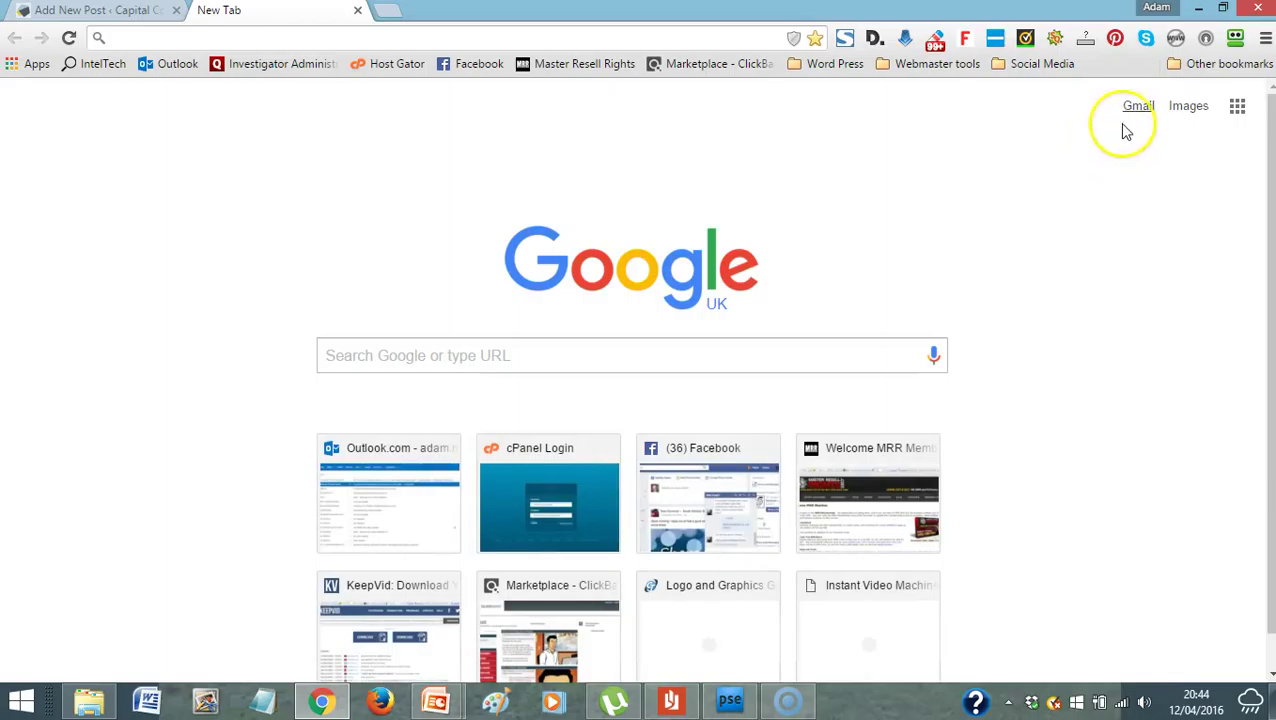
{"action": "left_click", "coordinate": [1187, 107]}
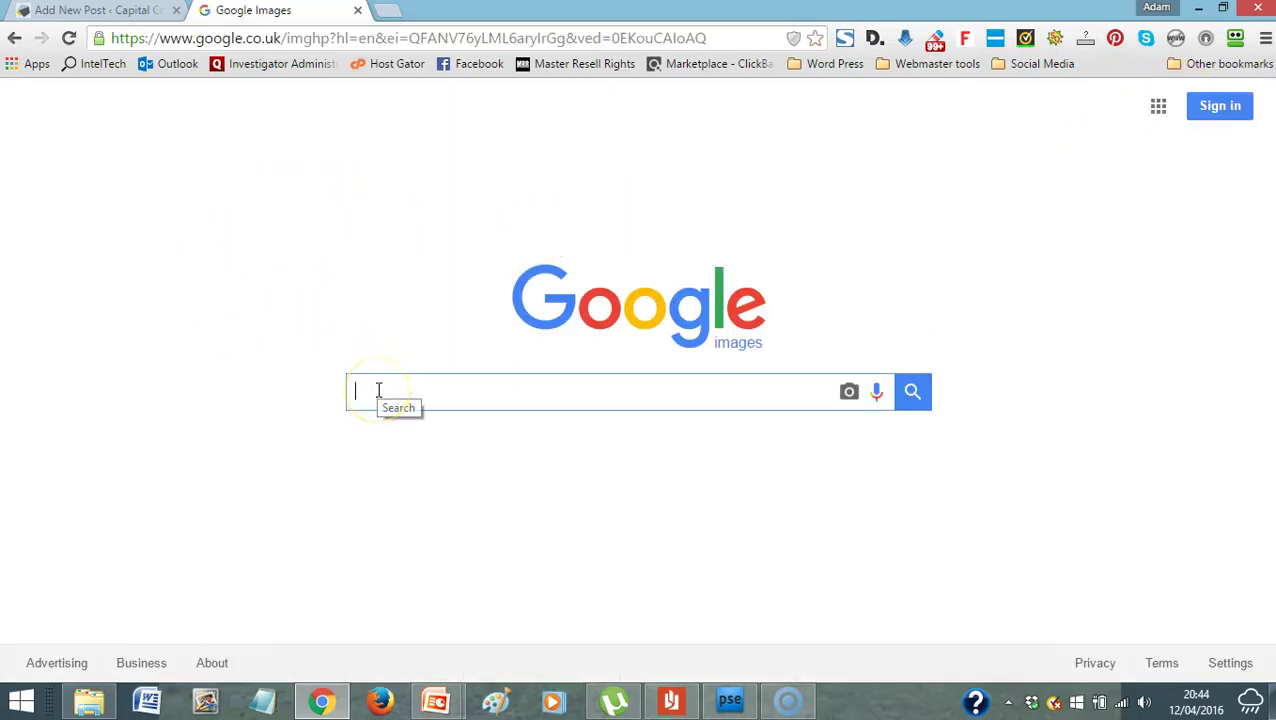
{"action": "type", "text": "capital "}
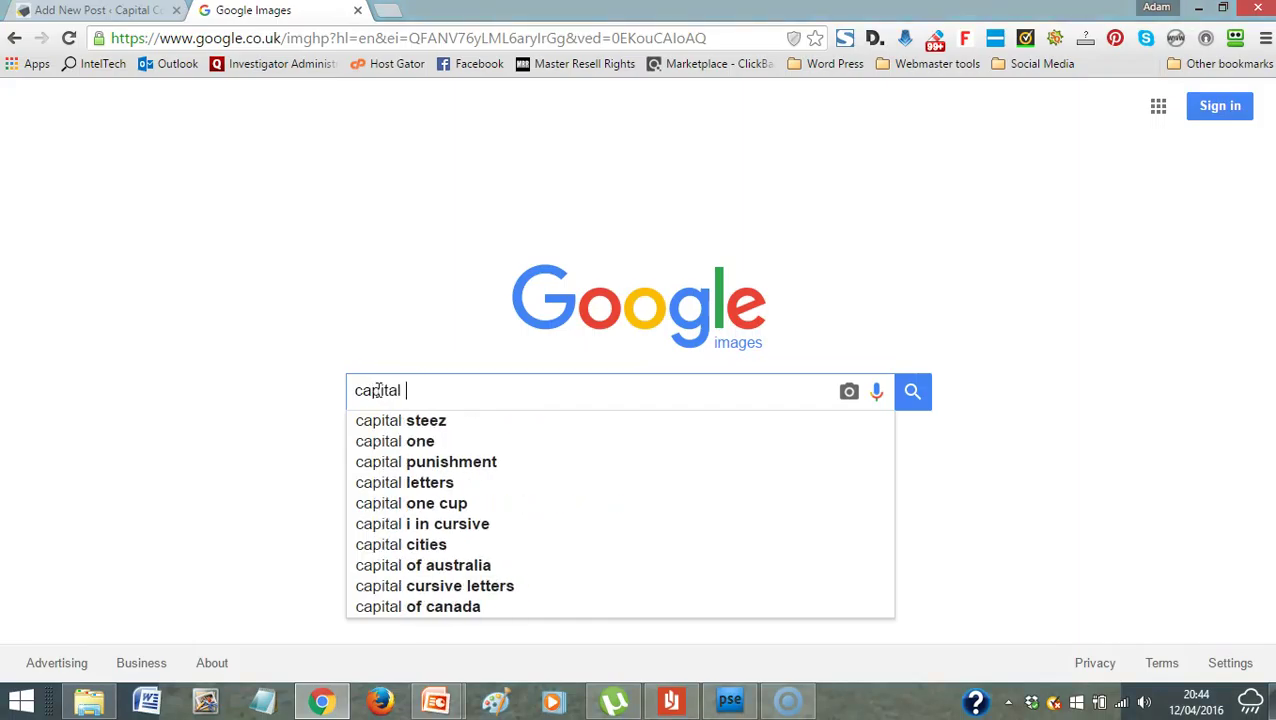
{"action": "type", "text": "construct"}
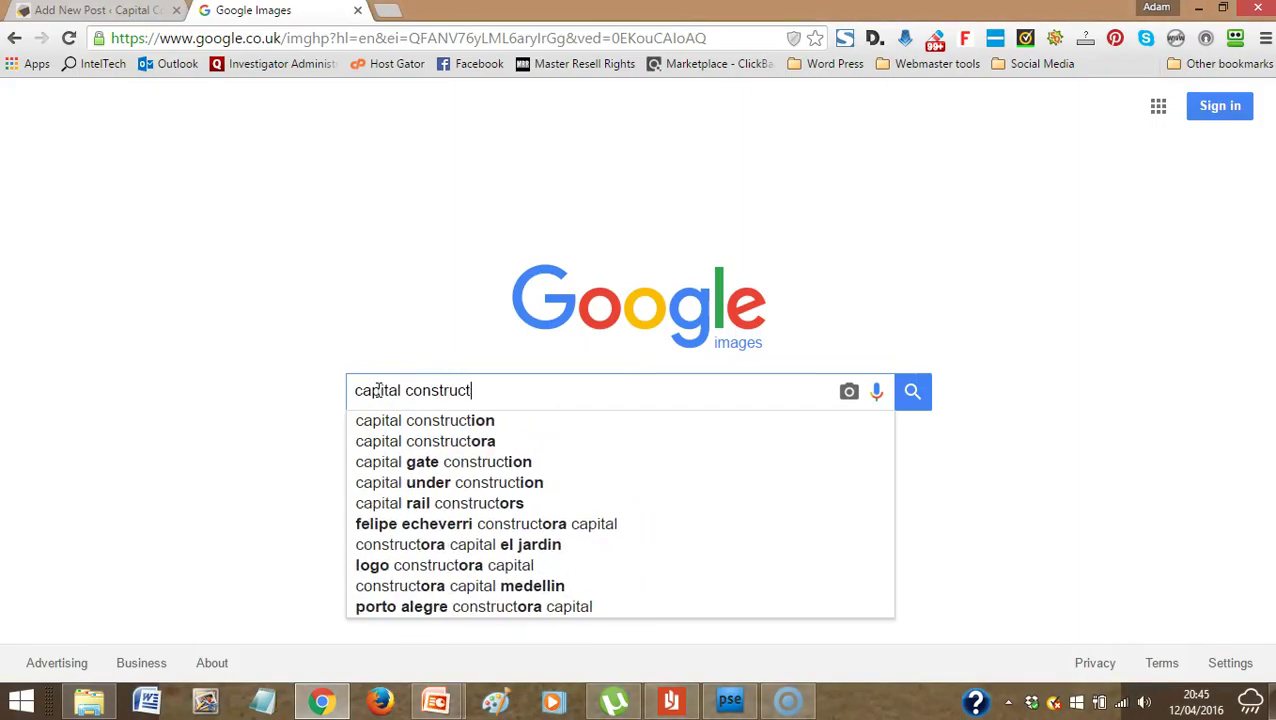
{"action": "type", "text": "ion sales"}
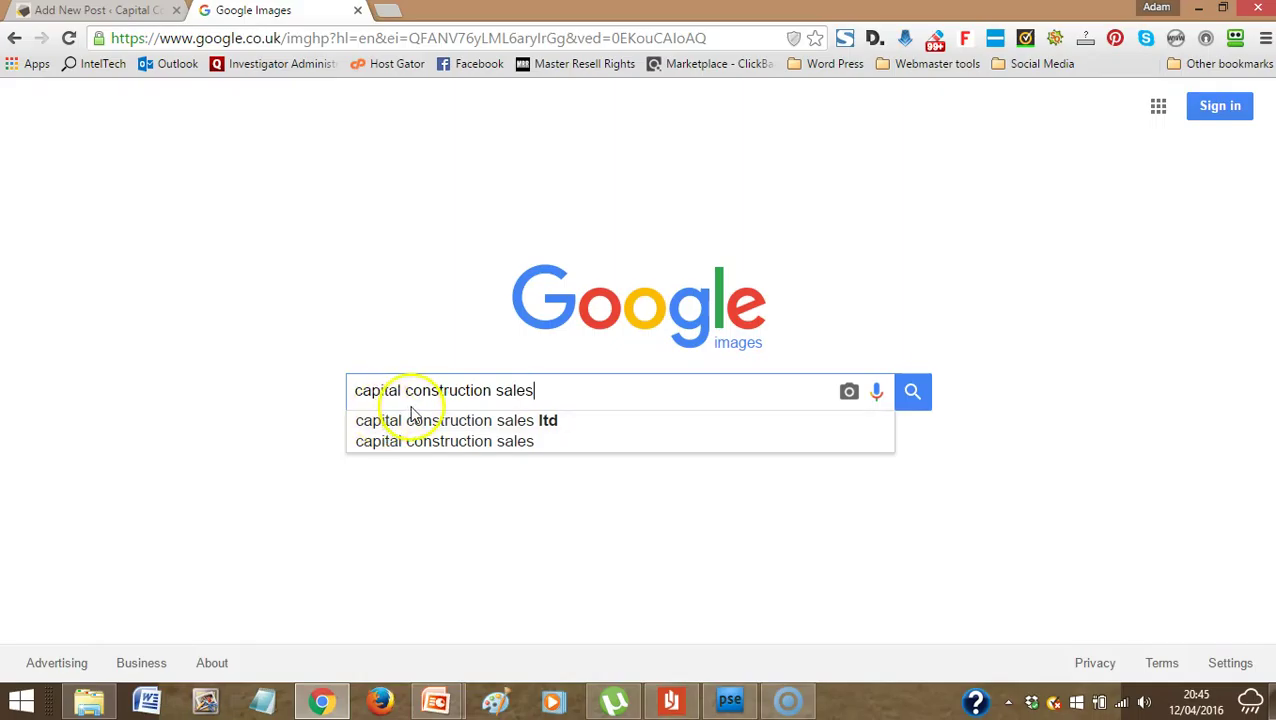
{"action": "left_click", "coordinate": [413, 421]}
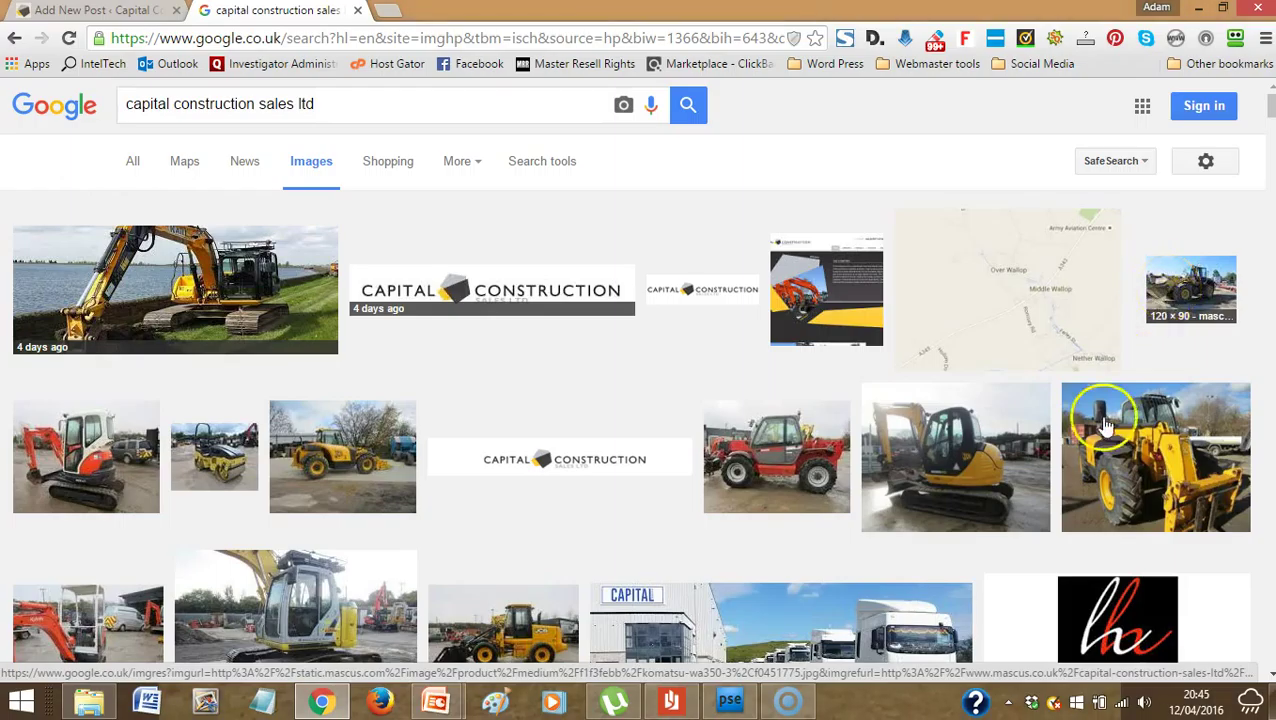
{"action": "left_click", "coordinate": [1147, 468]}
{"action": "left_click", "coordinate": [990, 475]}
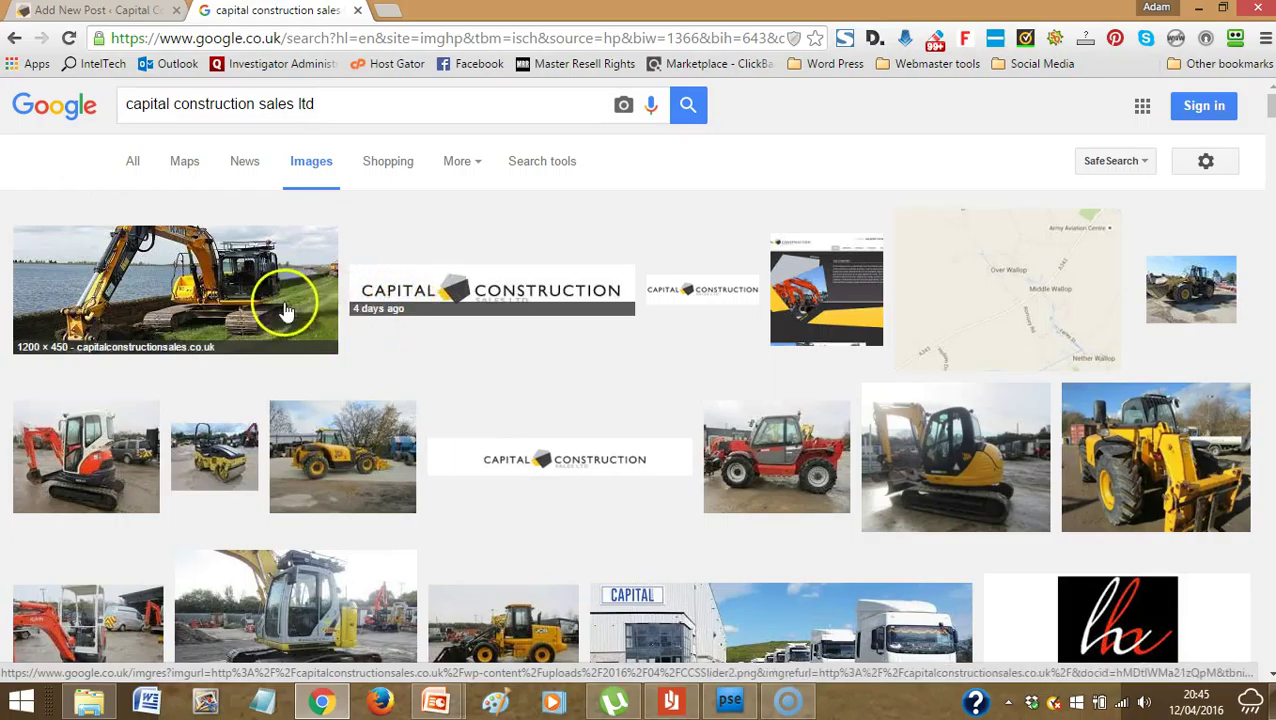
{"action": "left_click", "coordinate": [123, 10]}
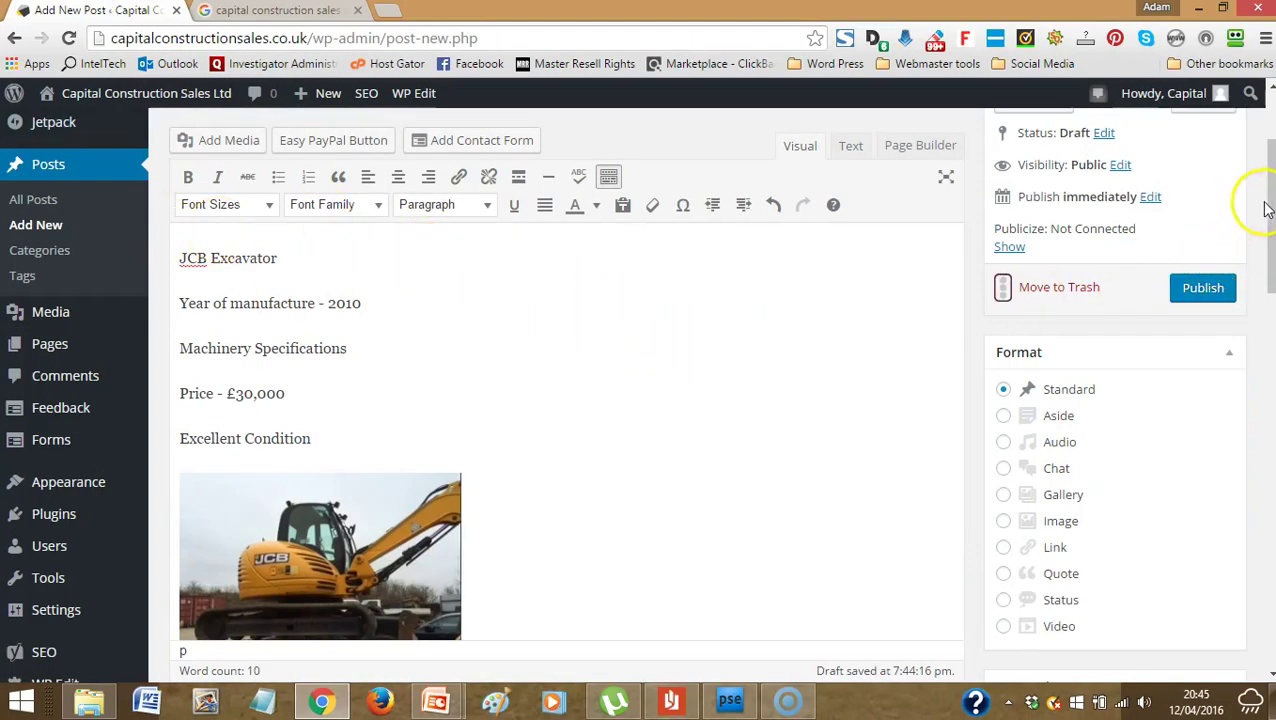
- File the post under the Excavators category
{"action": "scroll", "coordinate": [1266, 205], "scroll_direction": "down", "scroll_amount": 2}
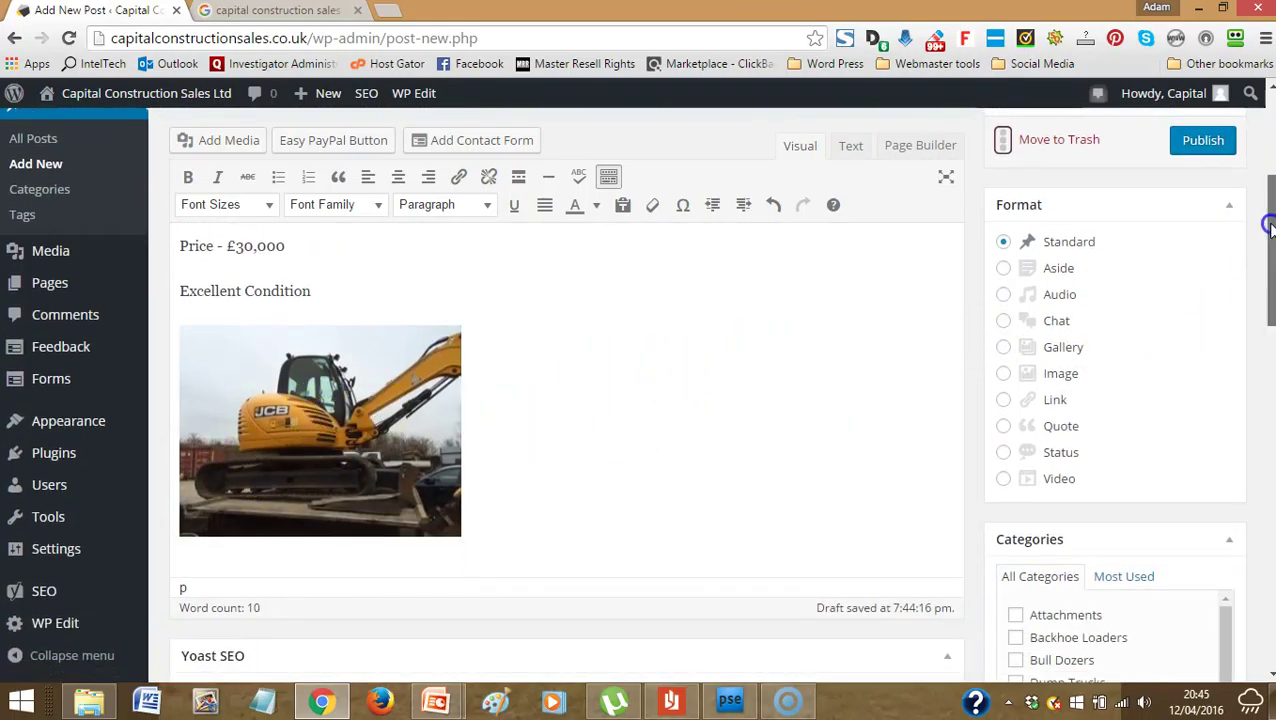
{"action": "scroll", "coordinate": [1268, 228], "scroll_direction": "down", "scroll_amount": 4}
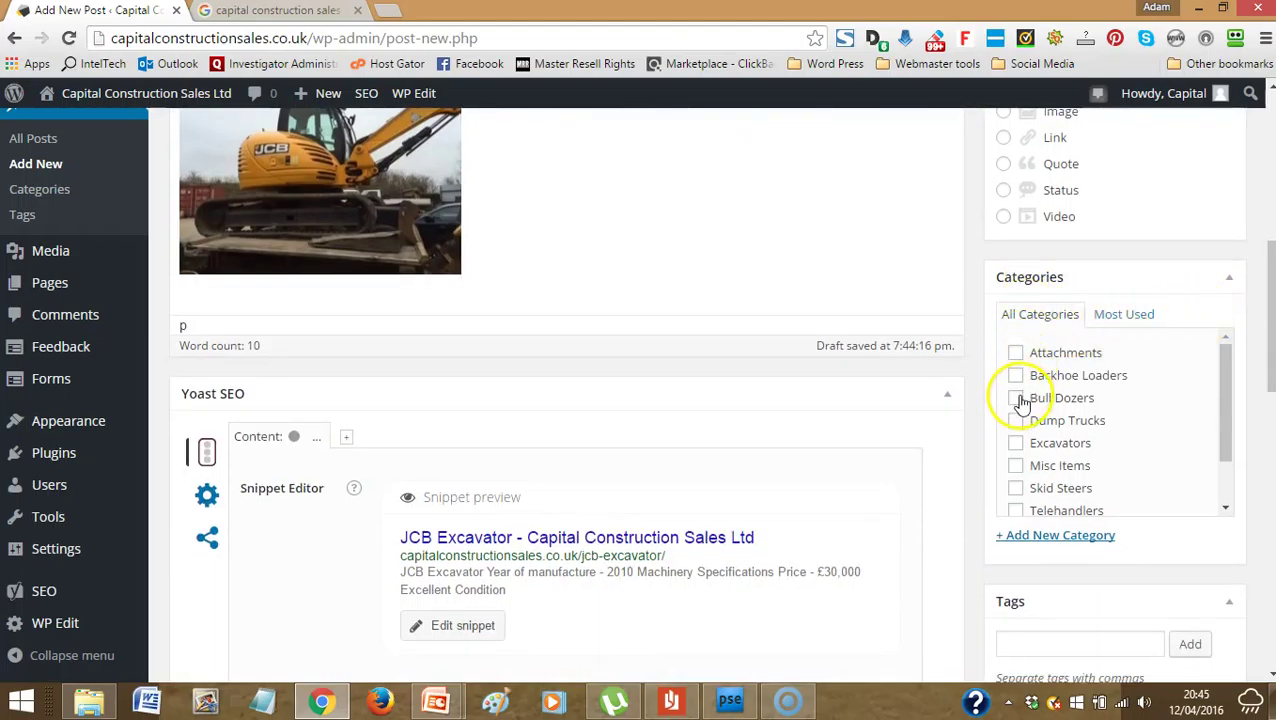
{"action": "left_click", "coordinate": [1016, 446]}
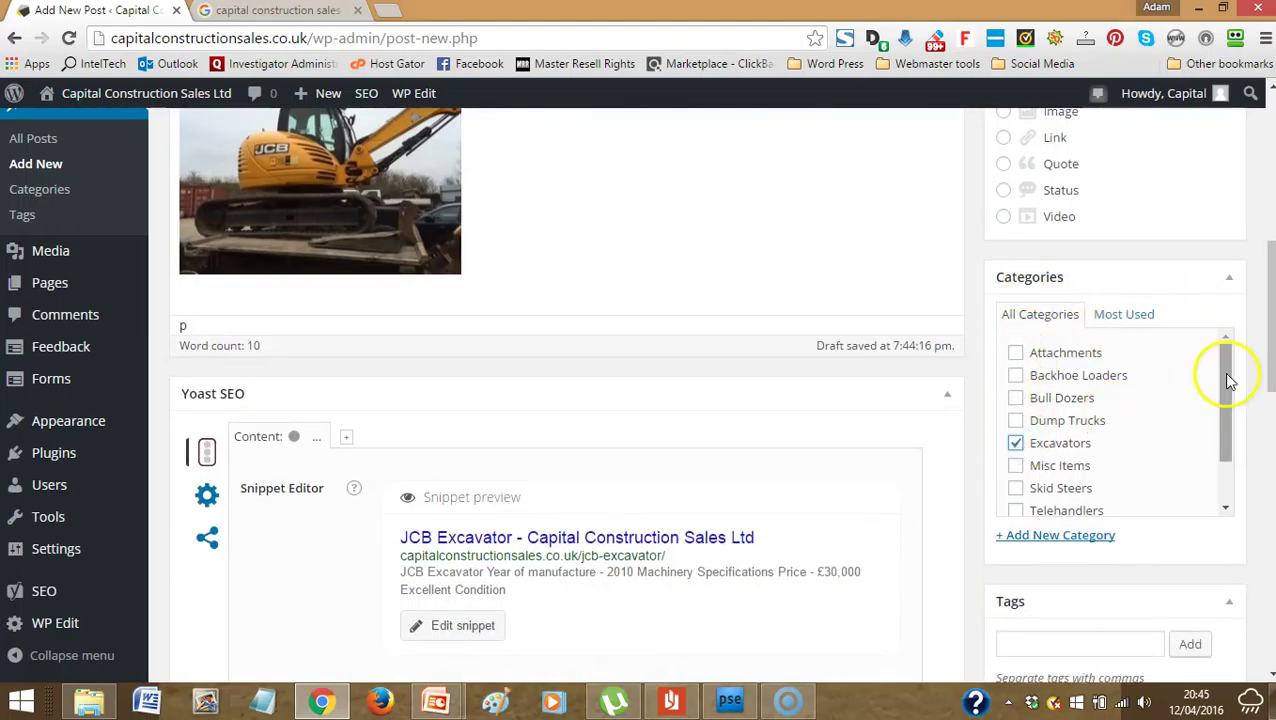
- Enter tags 'jcb excavators for sale', 'jcb machinery' and 'capital construction sales ltd'
{"action": "scroll", "coordinate": [1262, 333], "scroll_direction": "down", "scroll_amount": 2}
{"action": "scroll", "coordinate": [1268, 355], "scroll_direction": "down", "scroll_amount": 1}
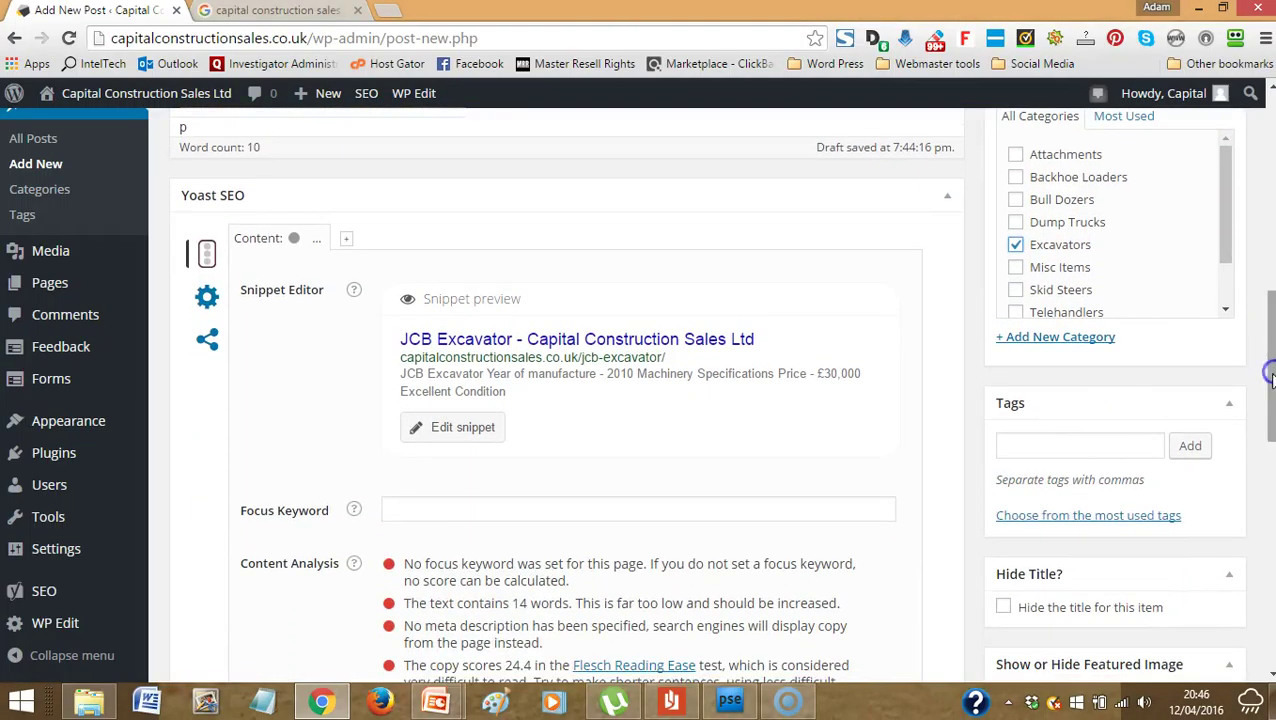
{"action": "left_click", "coordinate": [1085, 449]}
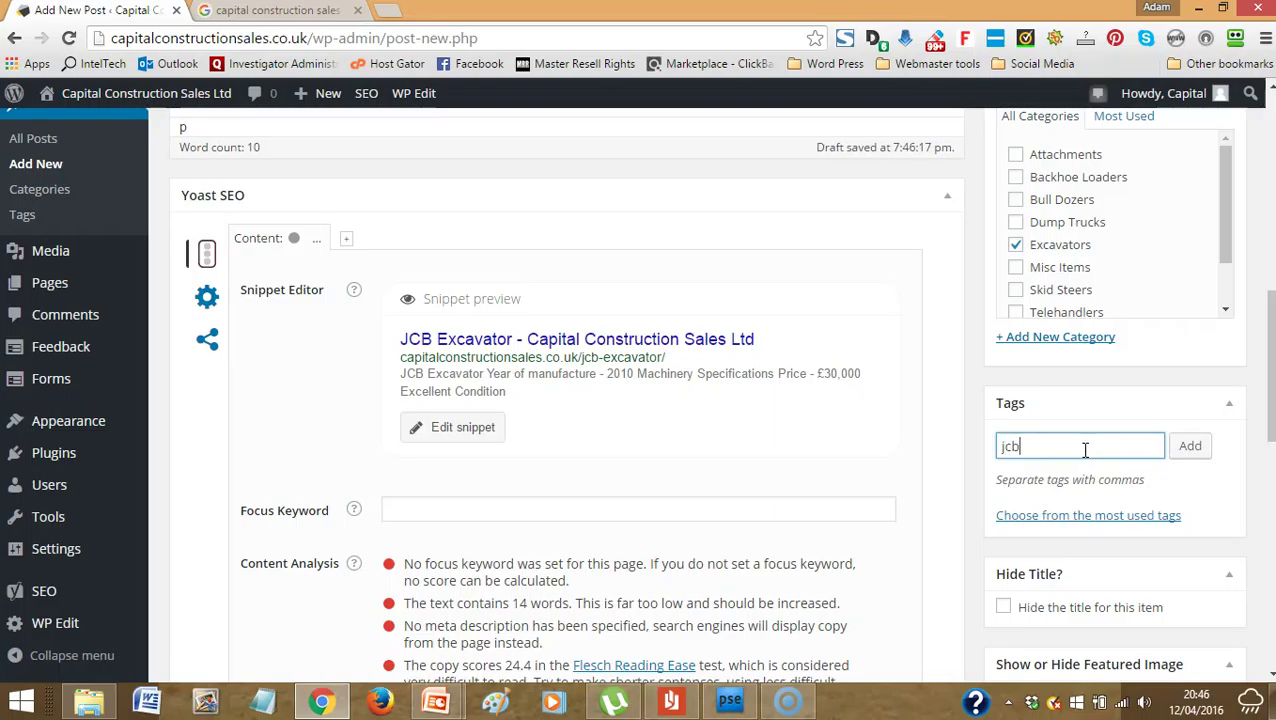
{"action": "type", "text": "jcb, "}
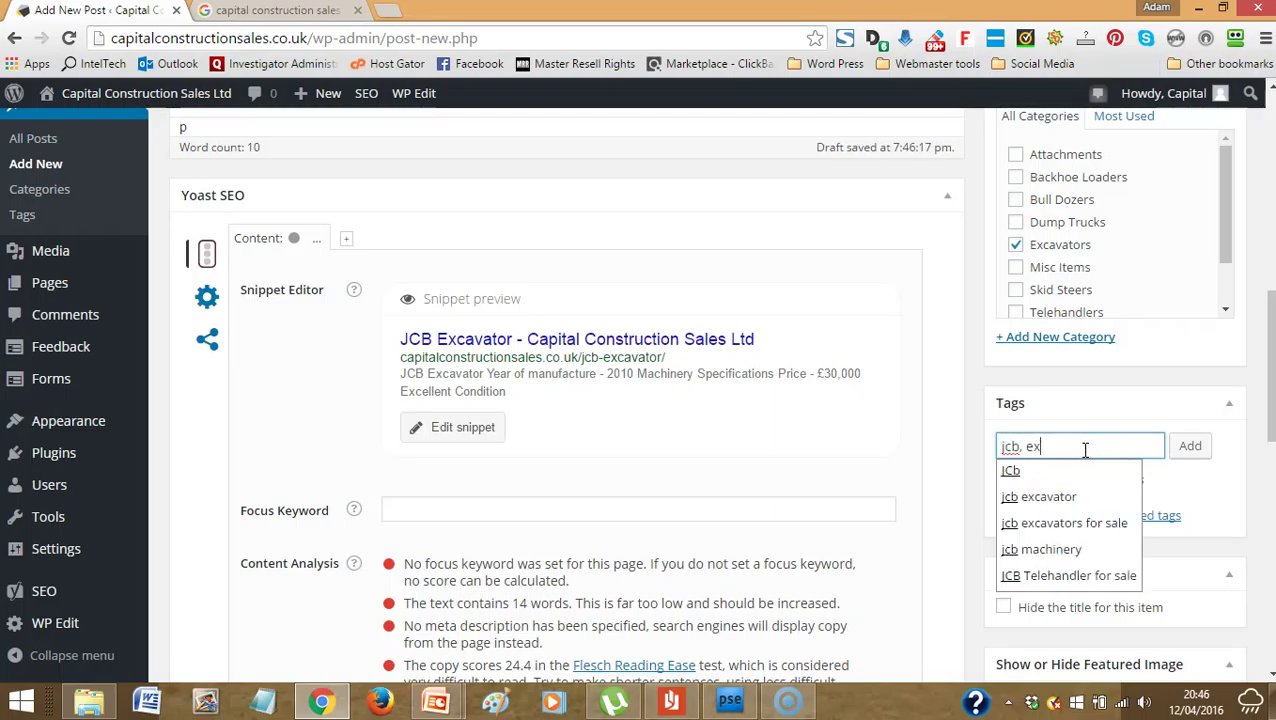
{"action": "type", "text": "excavator, j"}
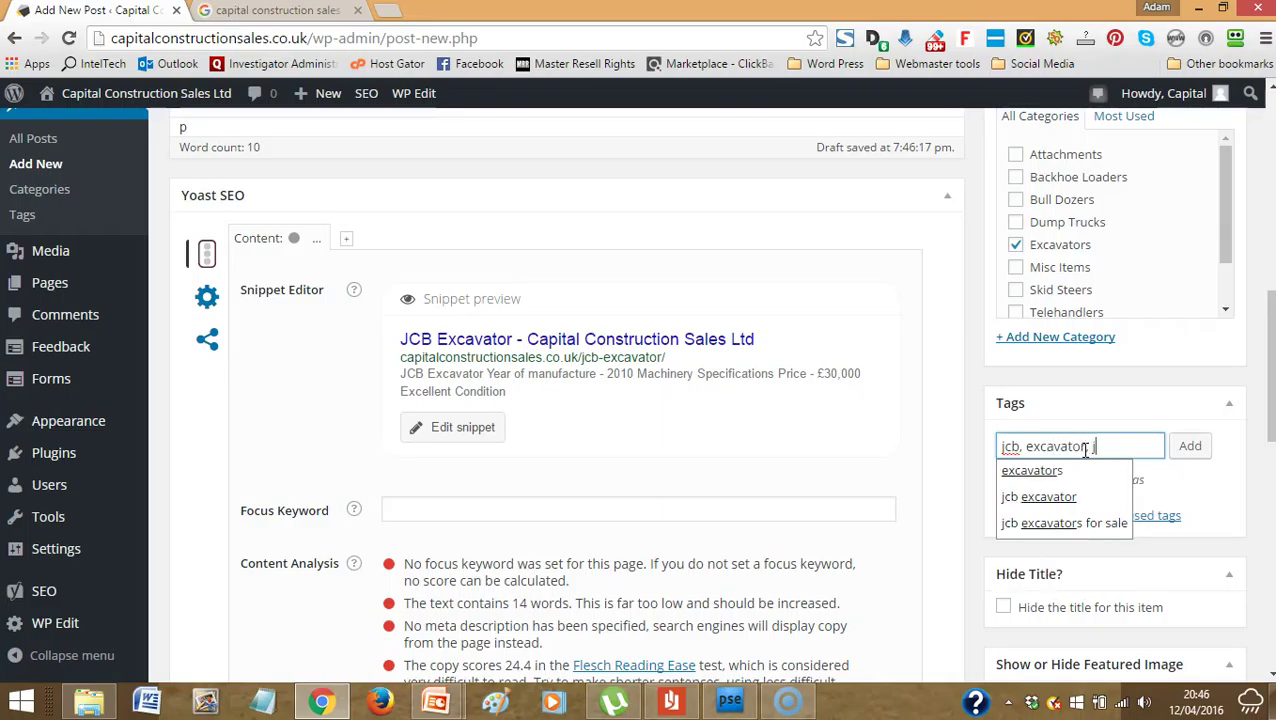
{"action": "type", "text": "cb exca"}
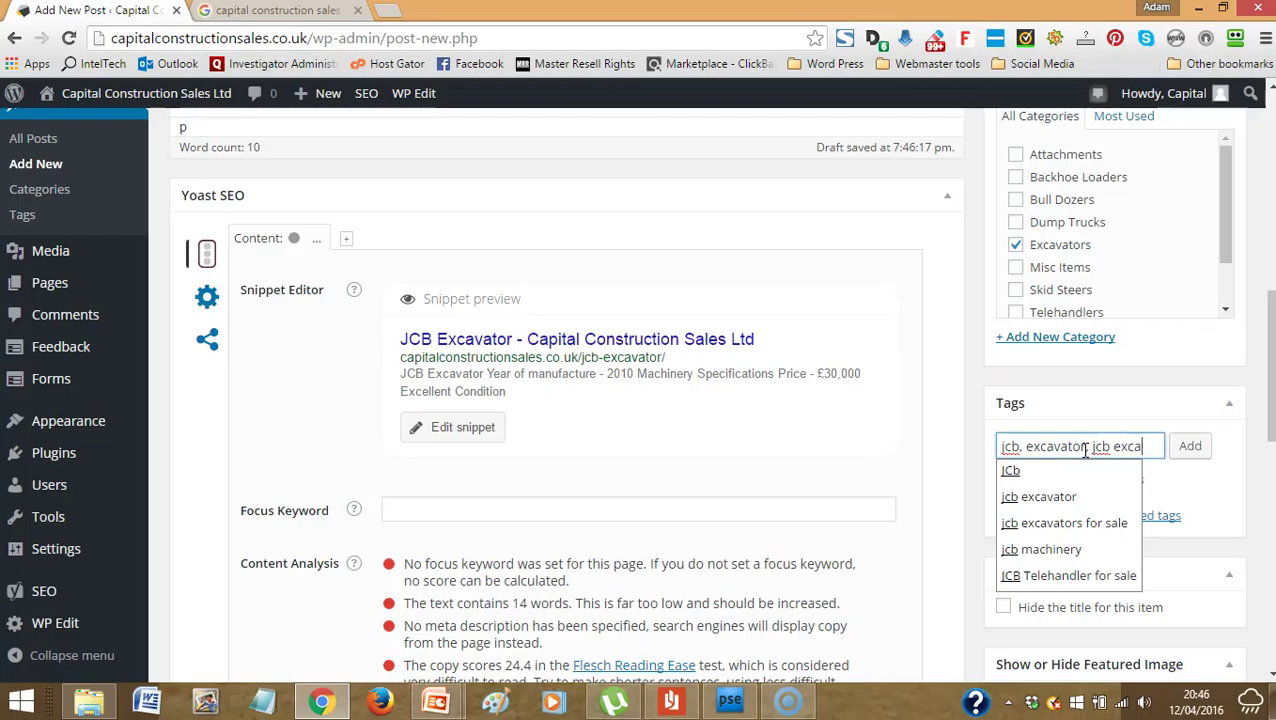
{"action": "type", "text": "vator"}
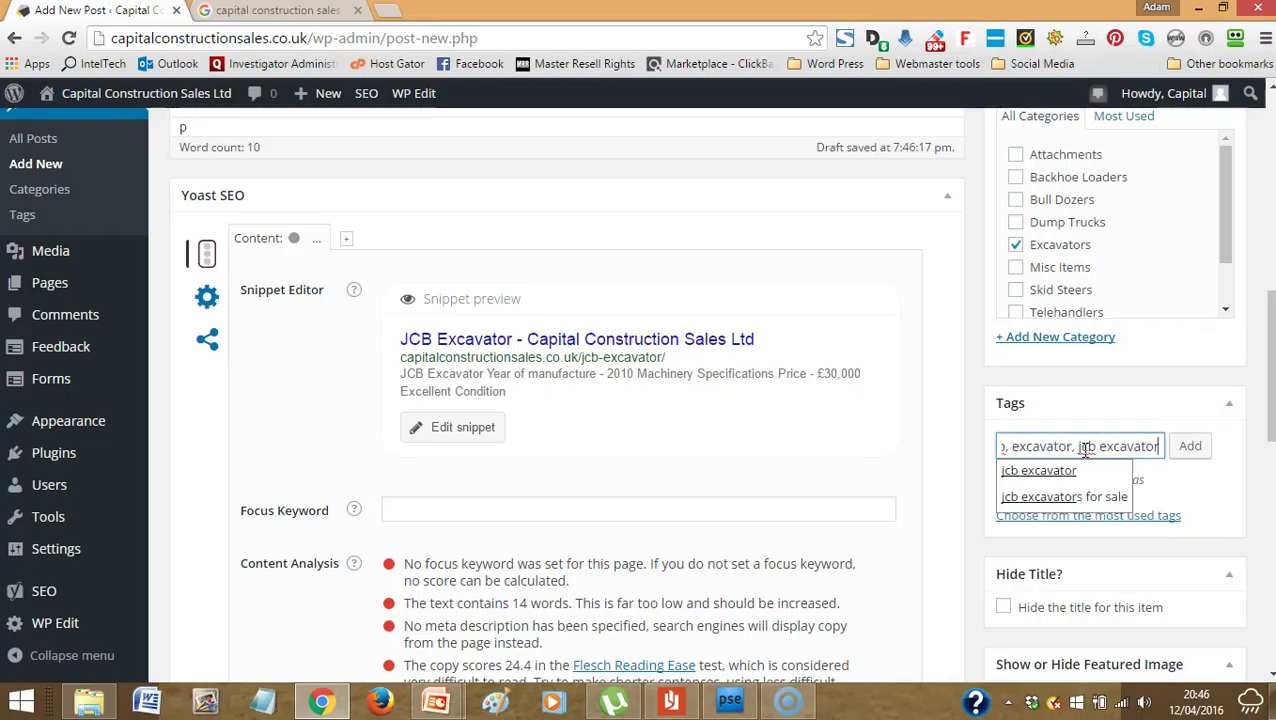
{"action": "type", "text": ", jcb"}
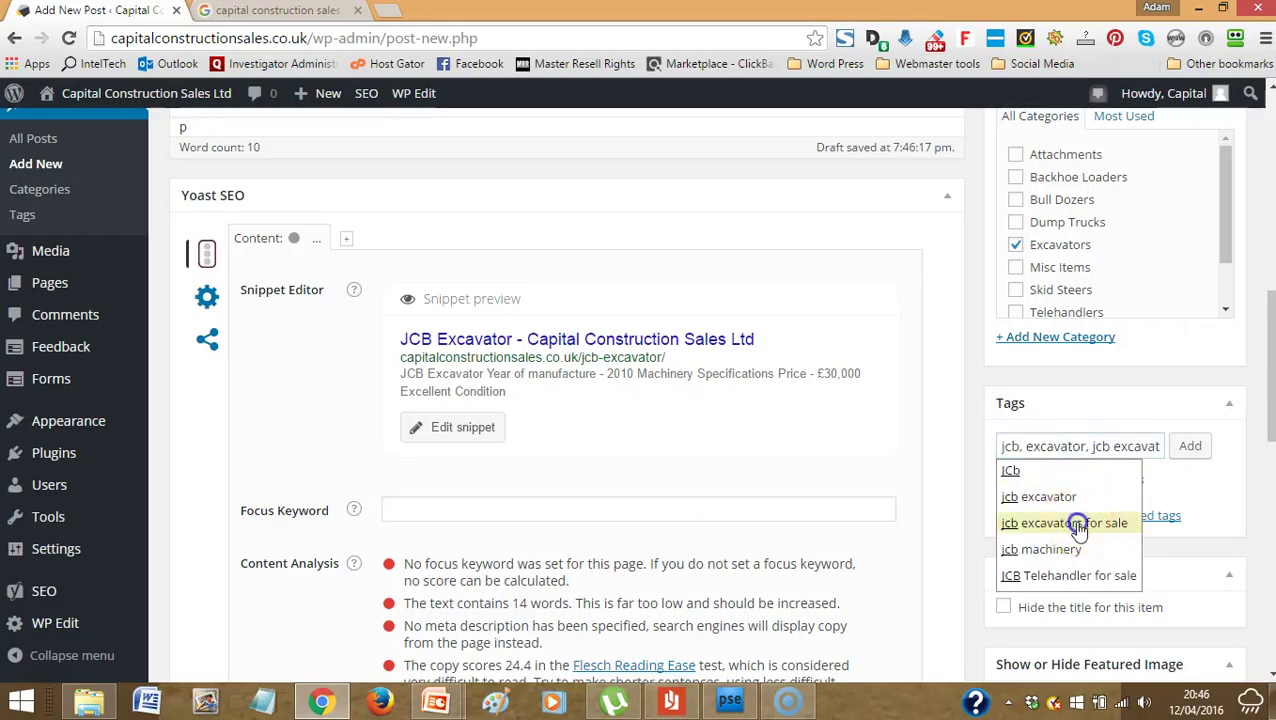
{"action": "left_click", "coordinate": [1062, 522]}
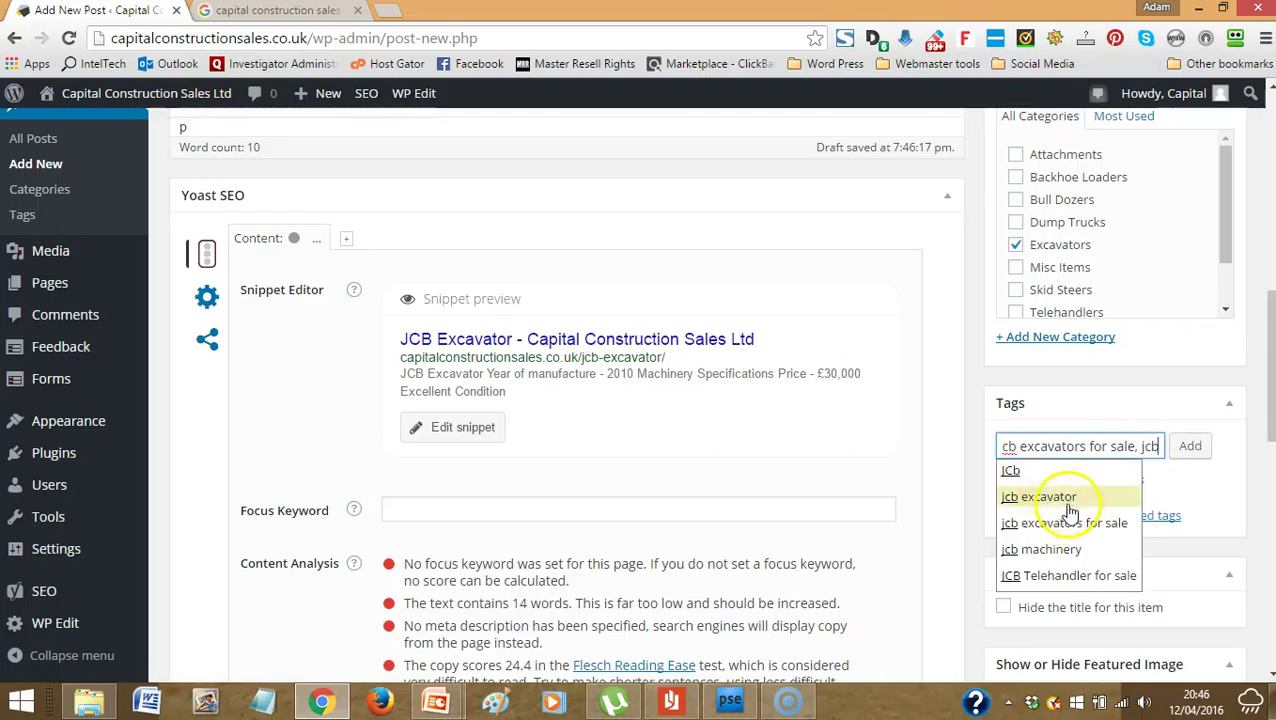
{"action": "left_click", "coordinate": [1058, 550]}
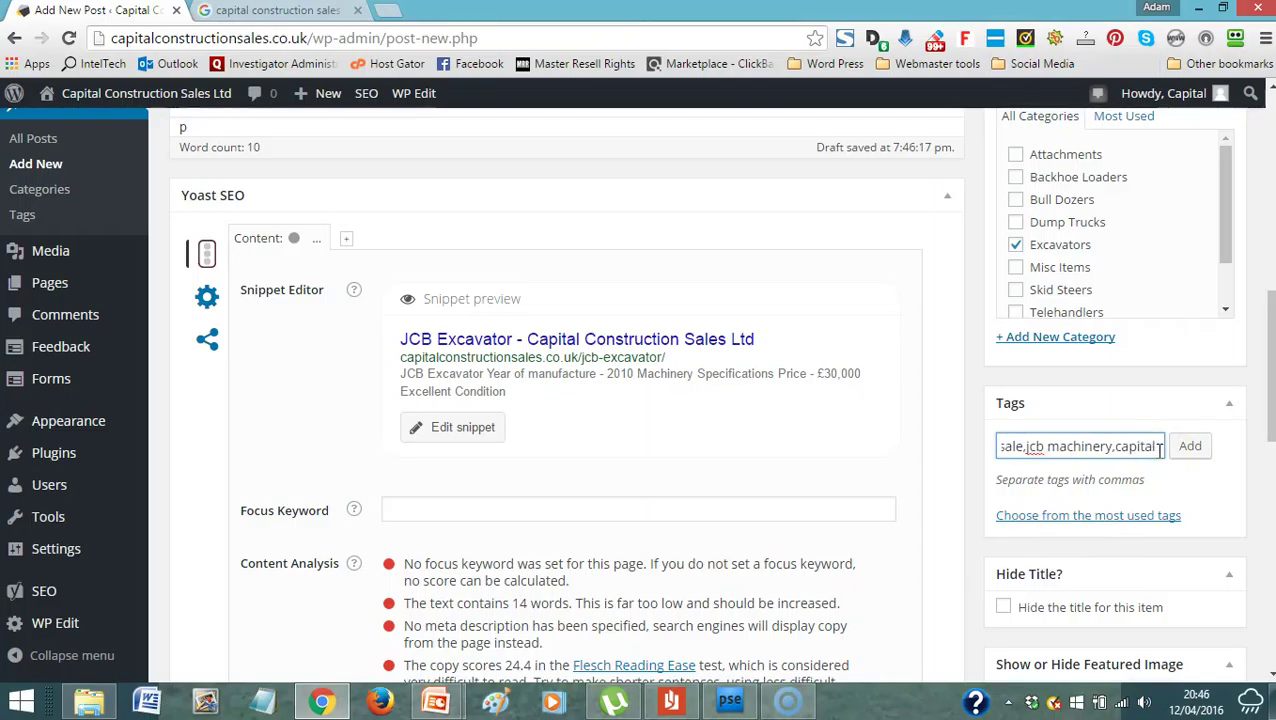
{"action": "type", "text": "capital constructio"}
{"action": "key", "text": "BackSpace"}
{"action": "key", "text": "BackSpace"}
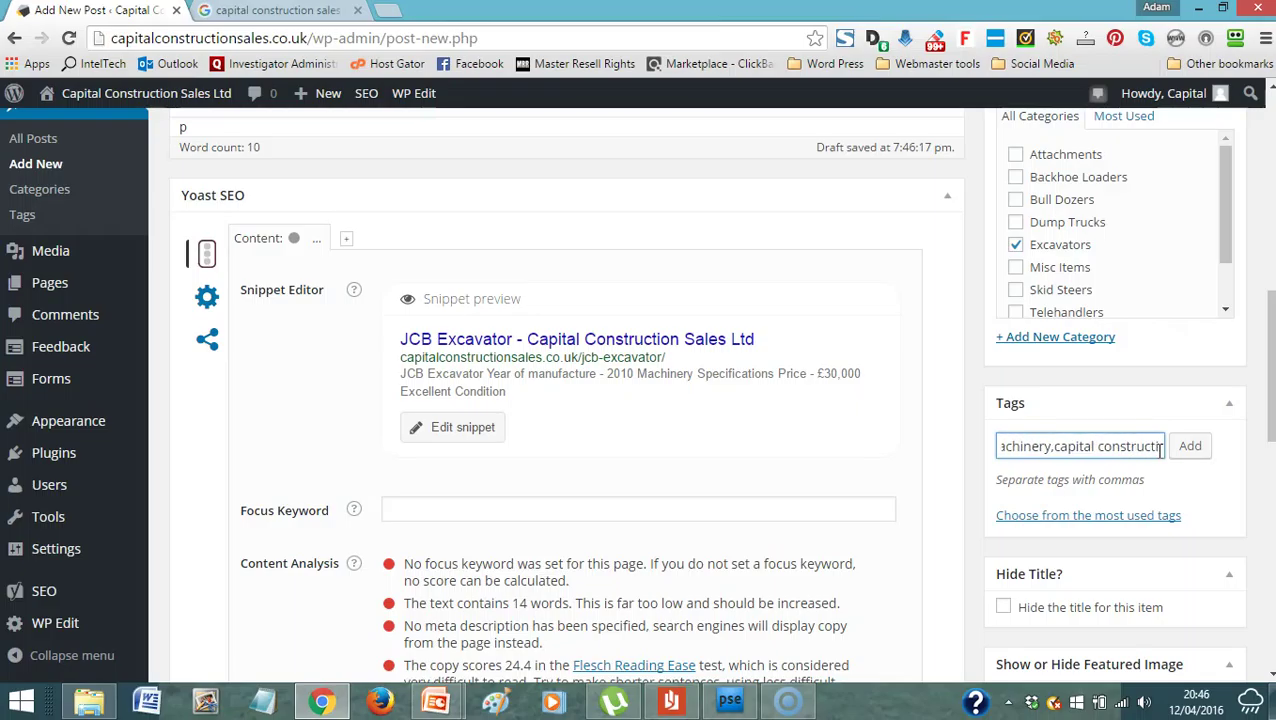
{"action": "type", "text": "on sales l"}
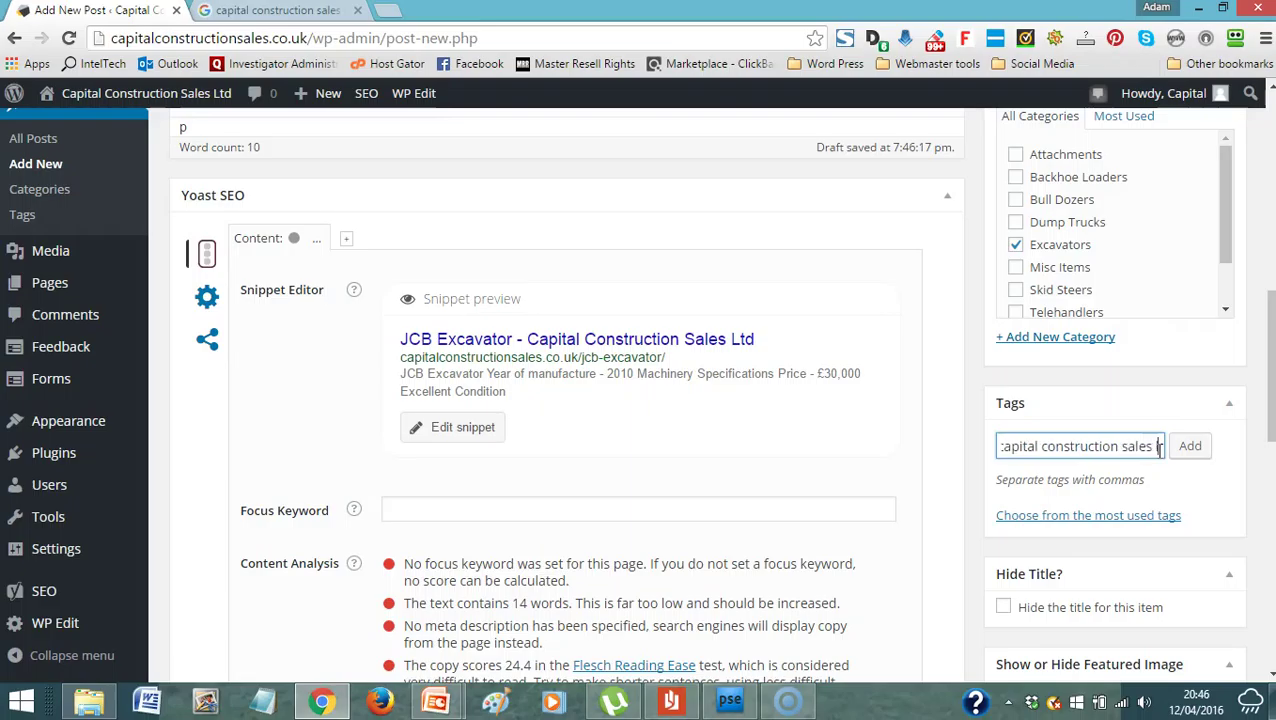
{"action": "type", "text": "td"}
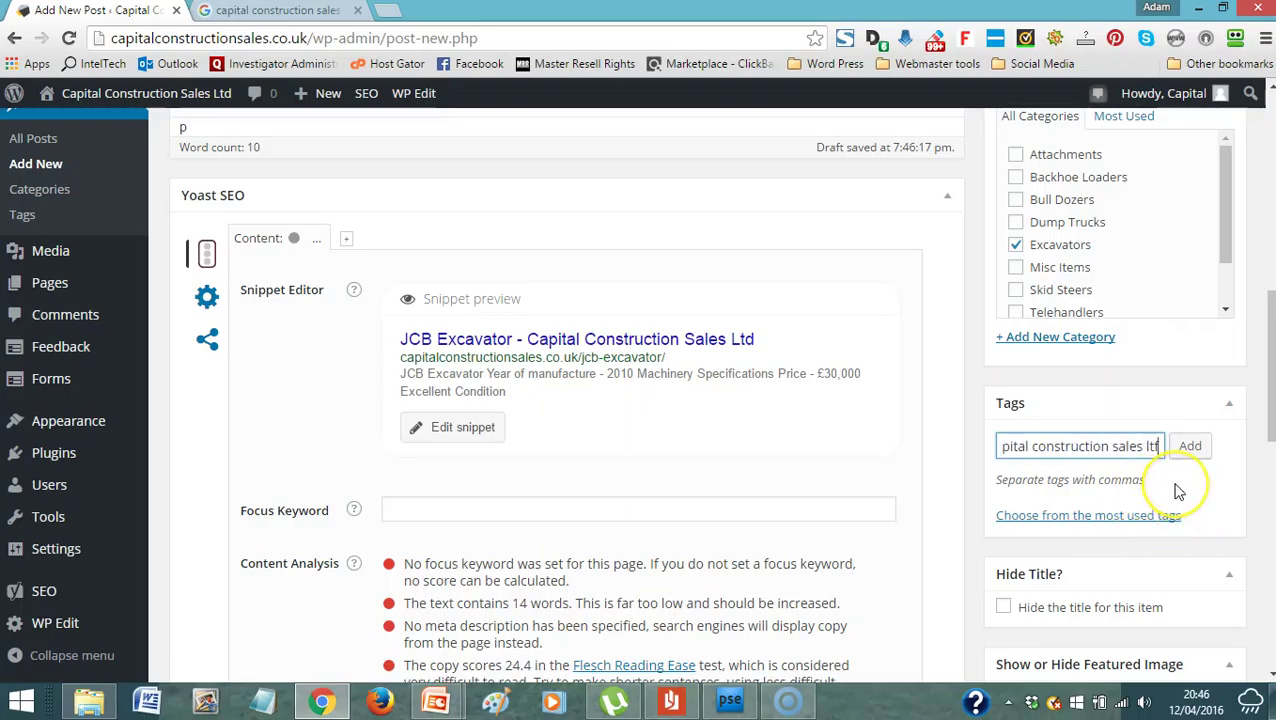
{"action": "key", "text": "BackSpace"}
- Add the six entered tags and set the Yoast focus keyword to 'jcb excavator'
{"action": "type", "text": "d"}
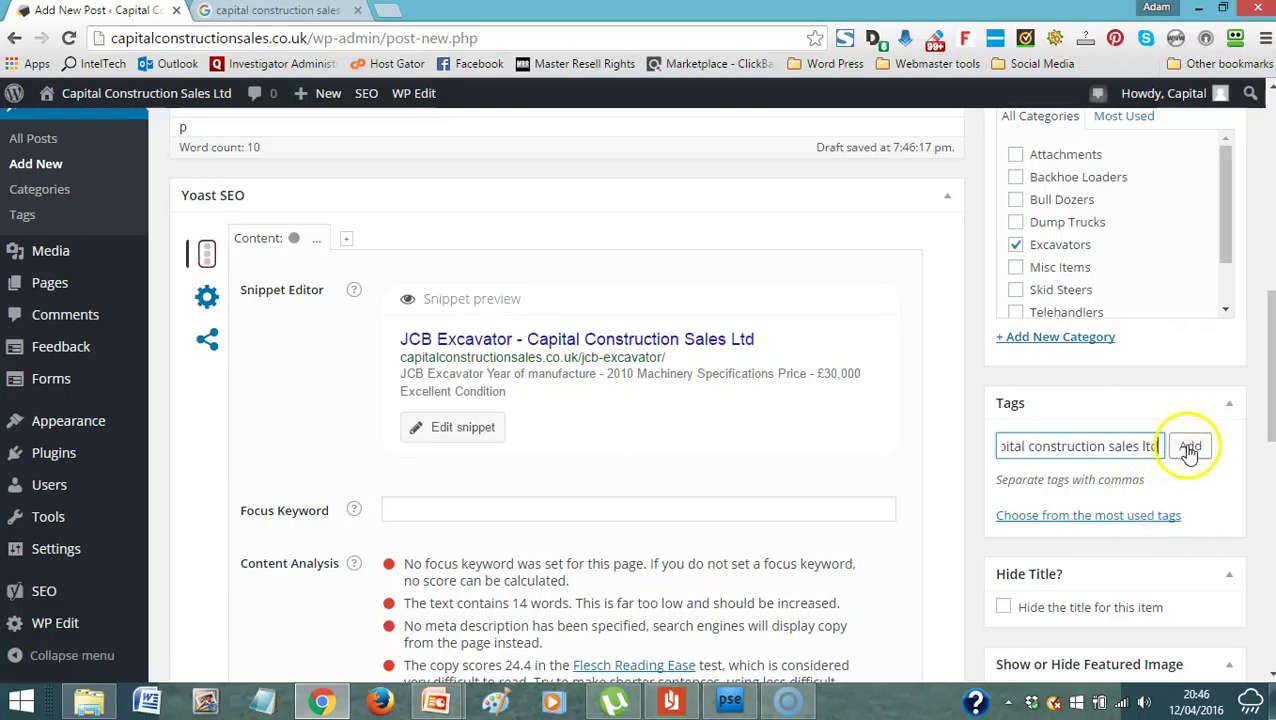
{"action": "left_click", "coordinate": [1189, 449]}
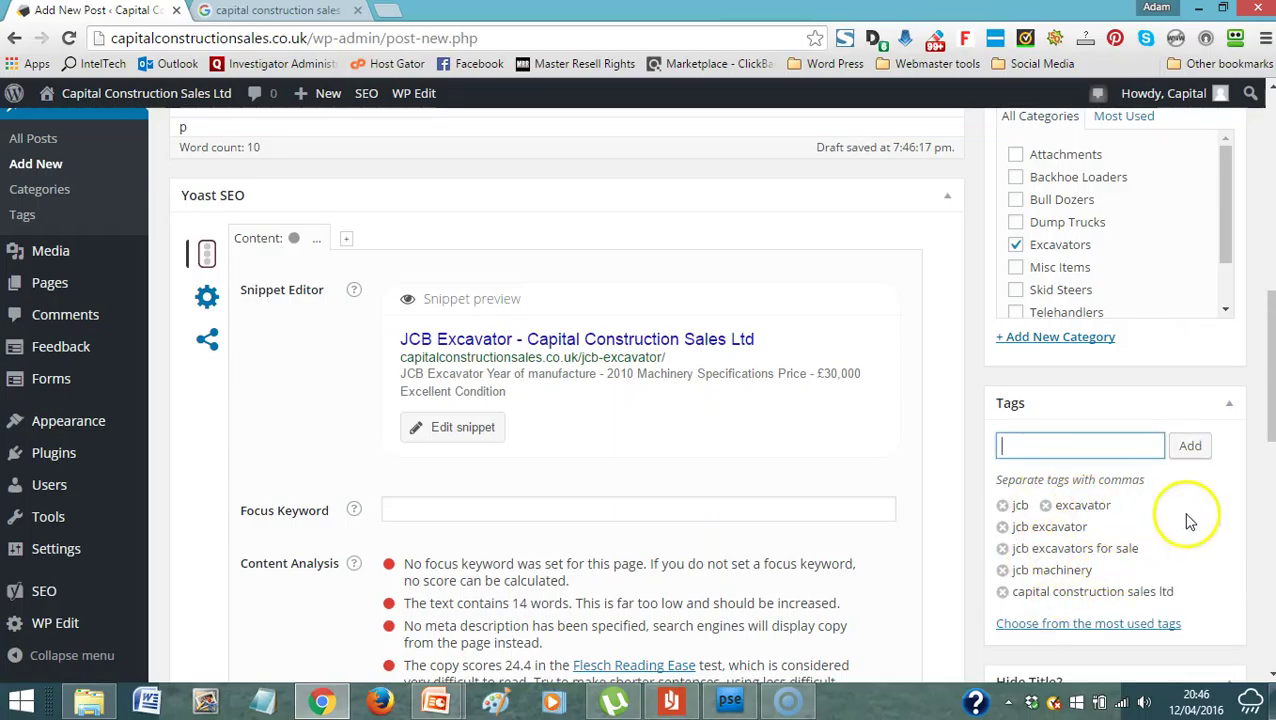
{"action": "left_click_drag", "start_coordinate": [1264, 345], "coordinate": [1257, 386]}
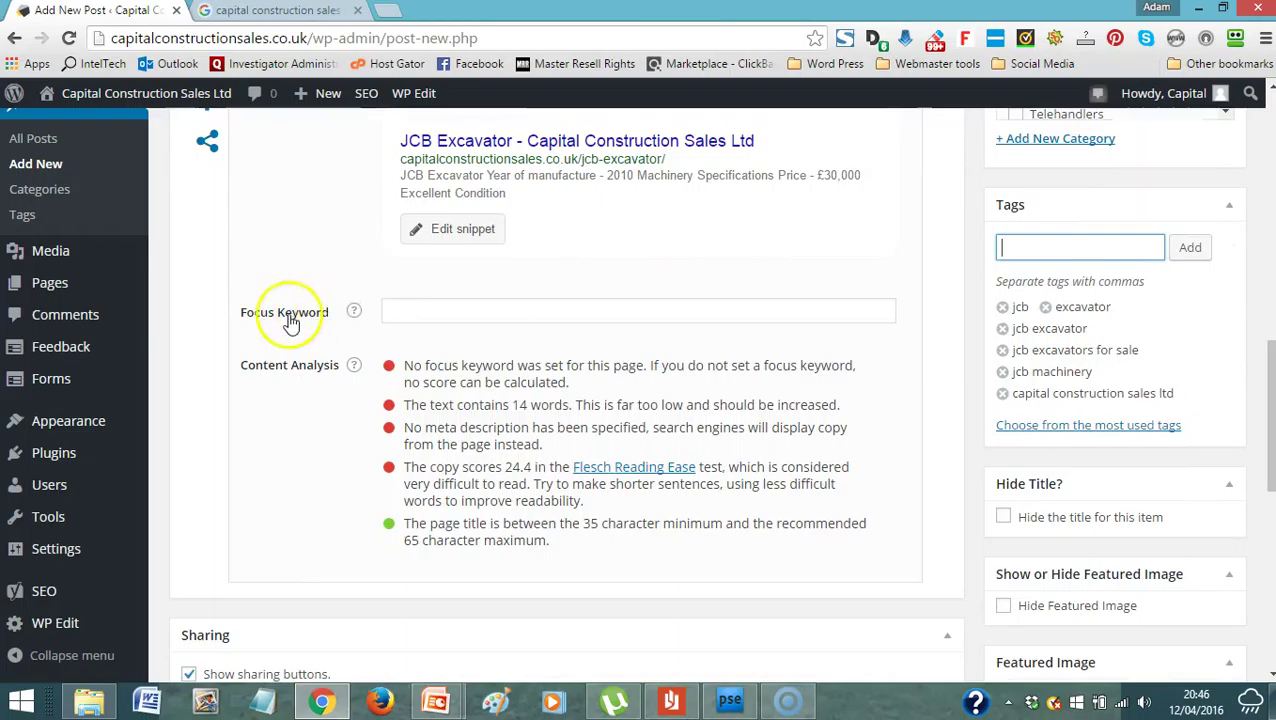
{"action": "left_click", "coordinate": [391, 309]}
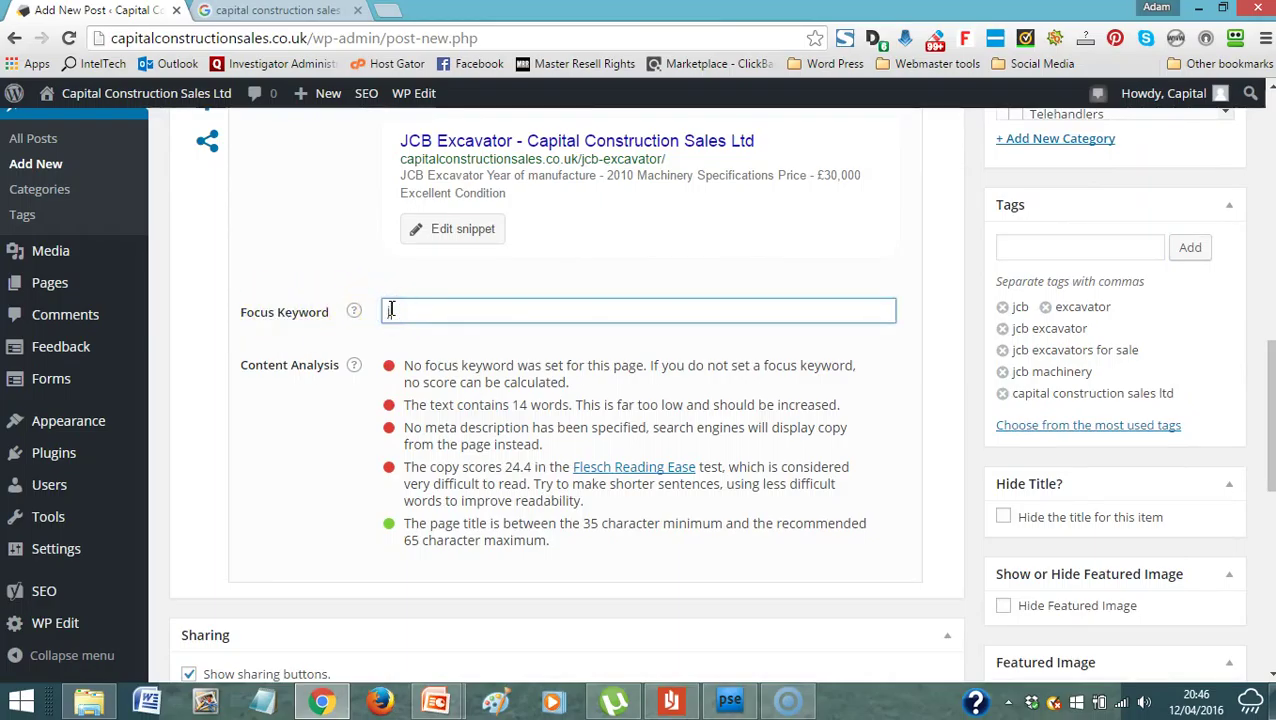
{"action": "type", "text": "jcb excavator"}
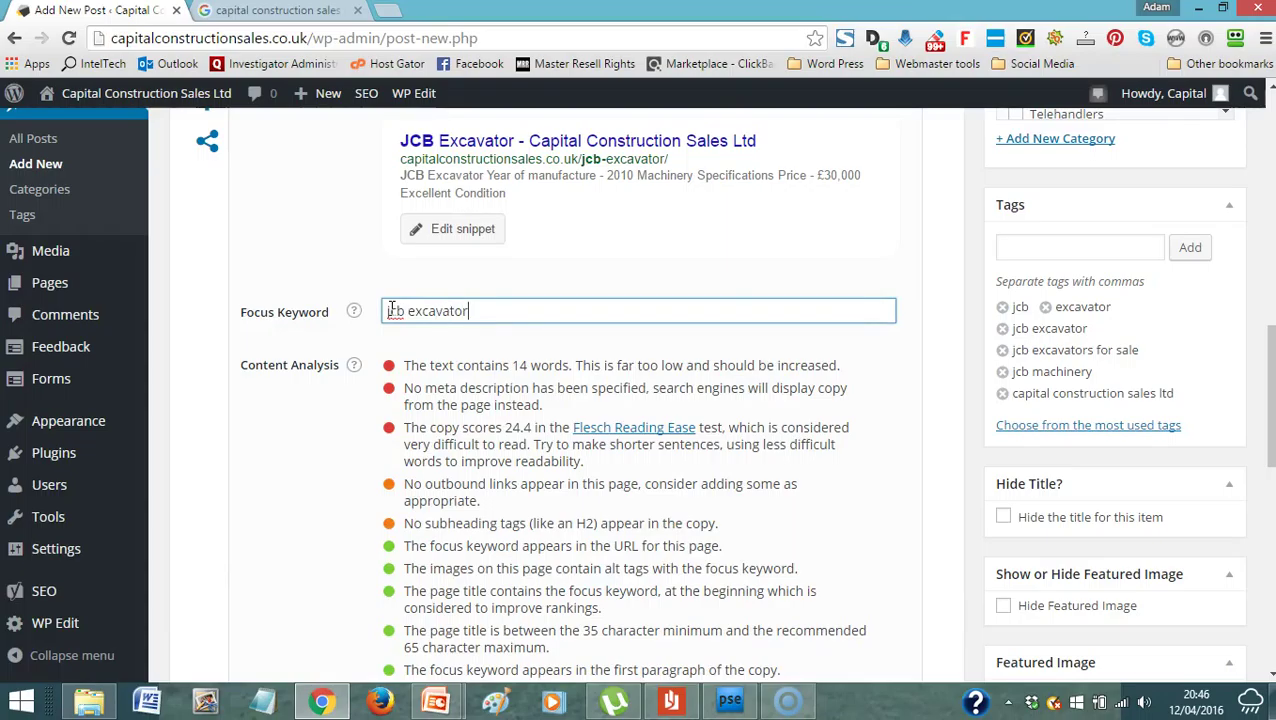
{"action": "left_click", "coordinate": [442, 333]}
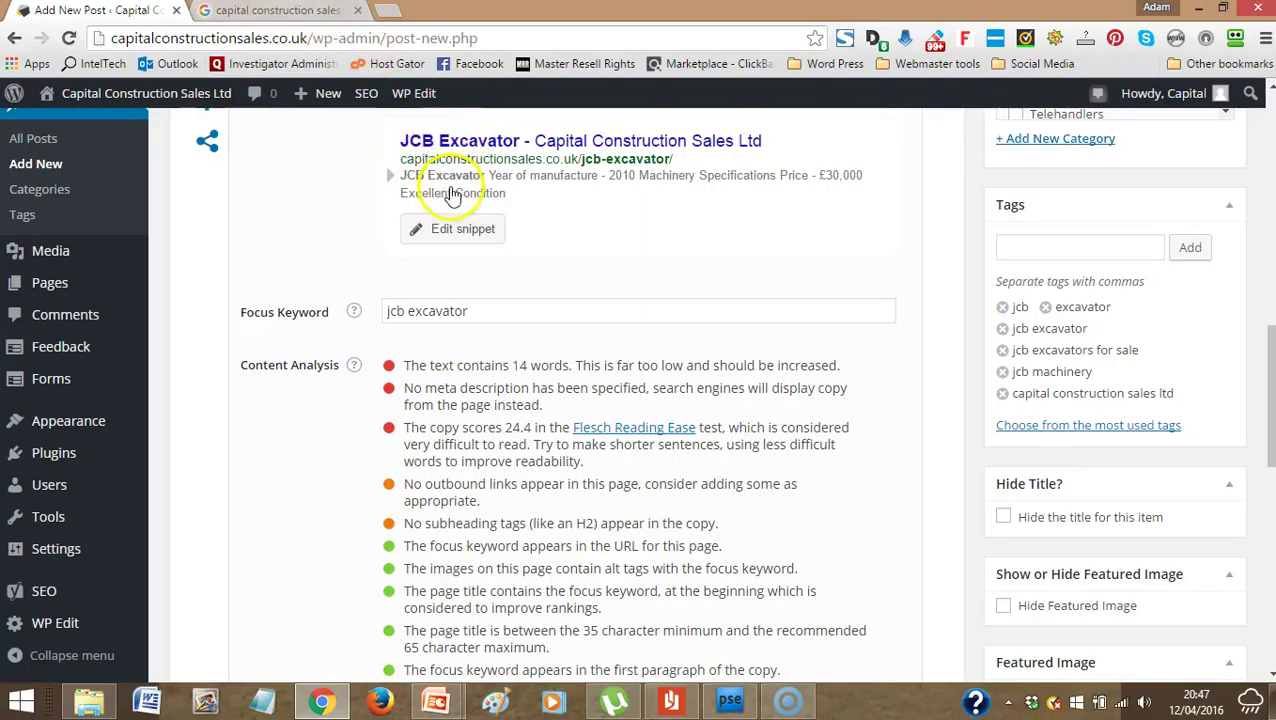
- Search Google in a new tab for 'jcb excavator capital construction sales ltd', review results, then return to the post
{"action": "left_click", "coordinate": [387, 10]}
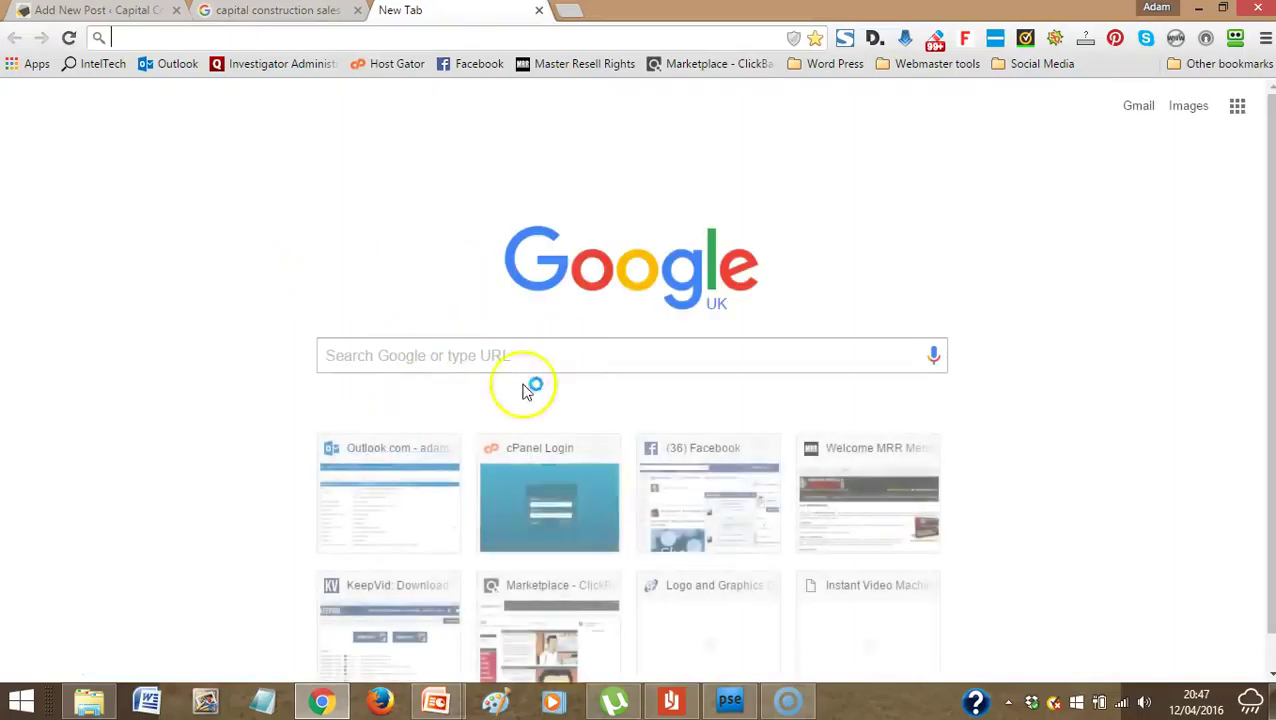
{"action": "left_click", "coordinate": [519, 356]}
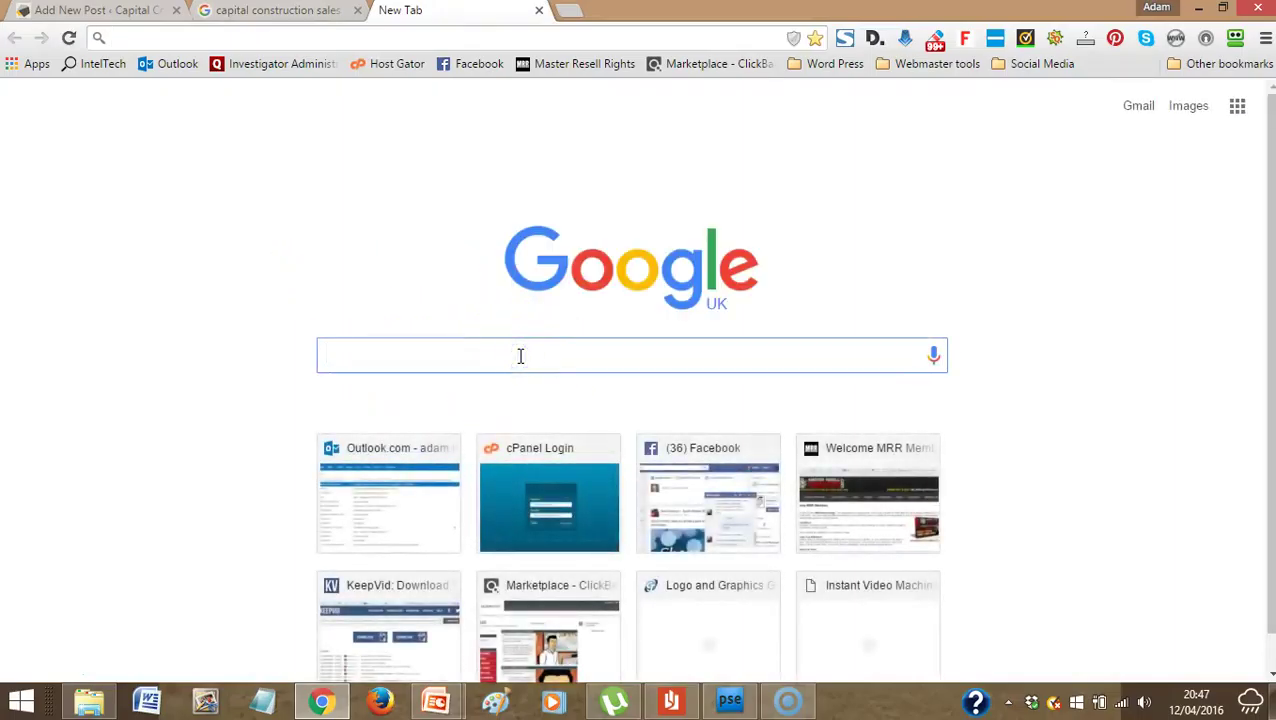
{"action": "type", "text": "jcb excav"}
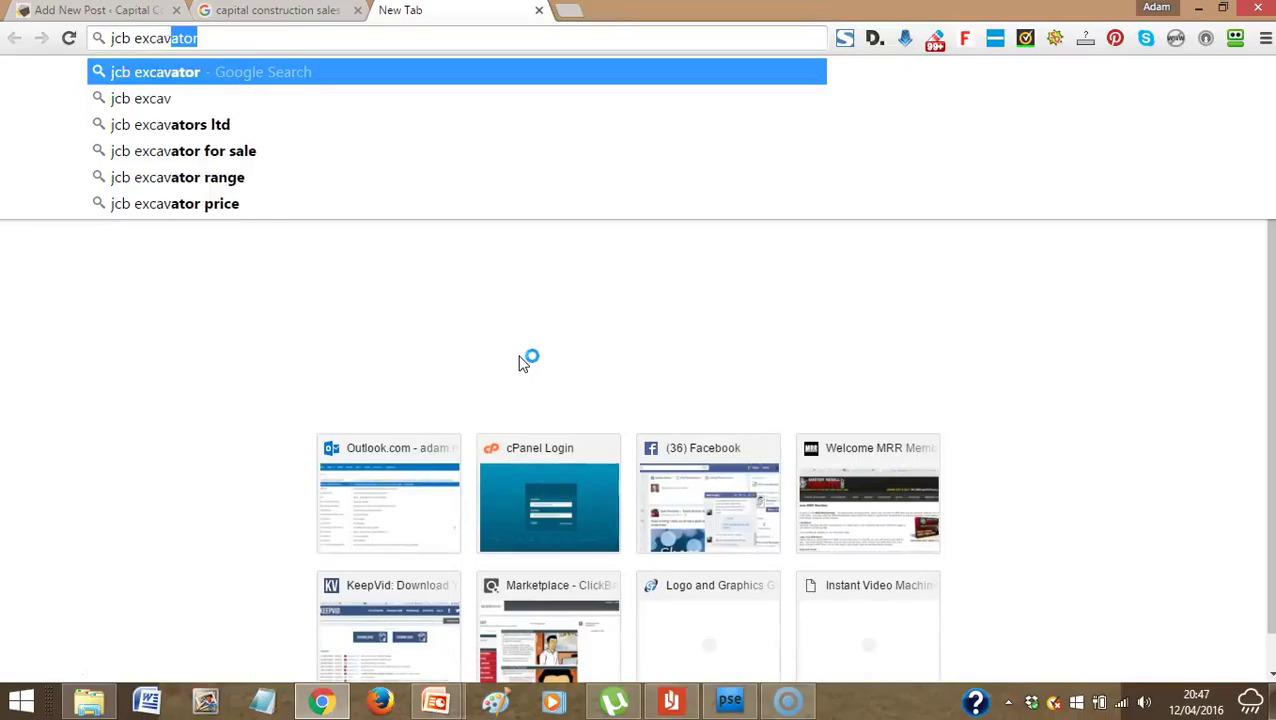
{"action": "type", "text": "ator"}
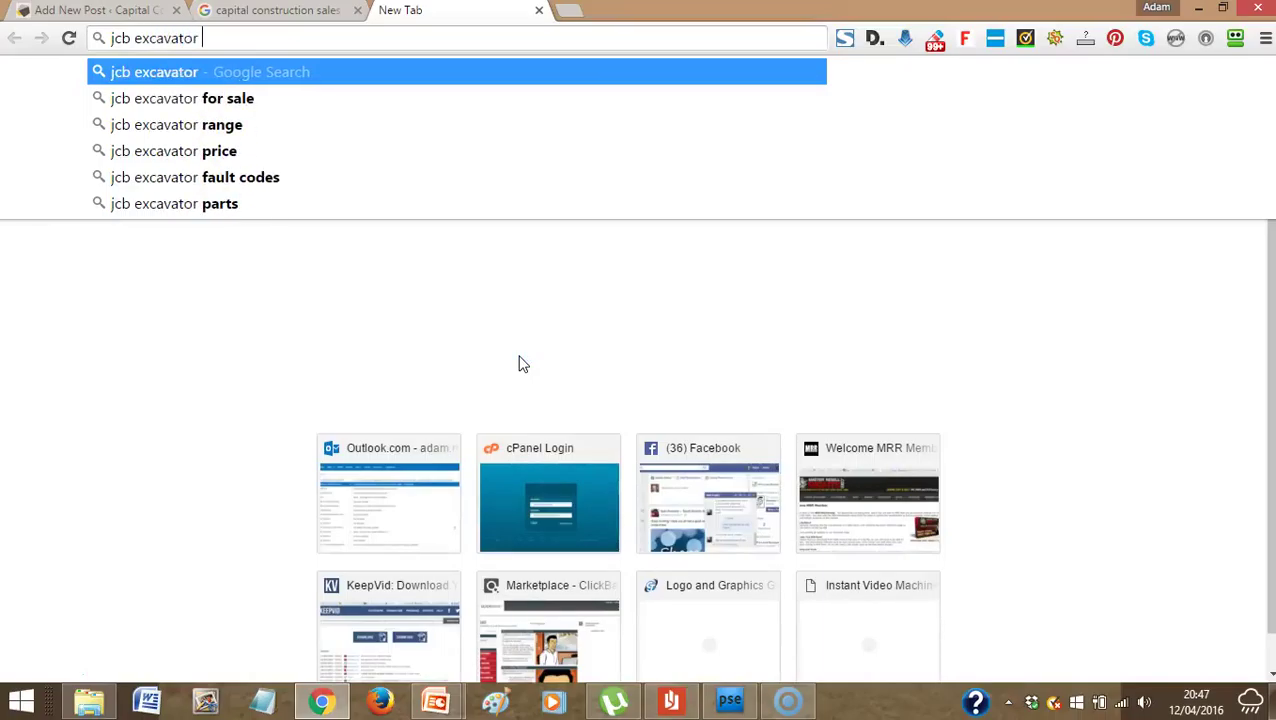
{"action": "type", "text": " capital construction sales ltd"}
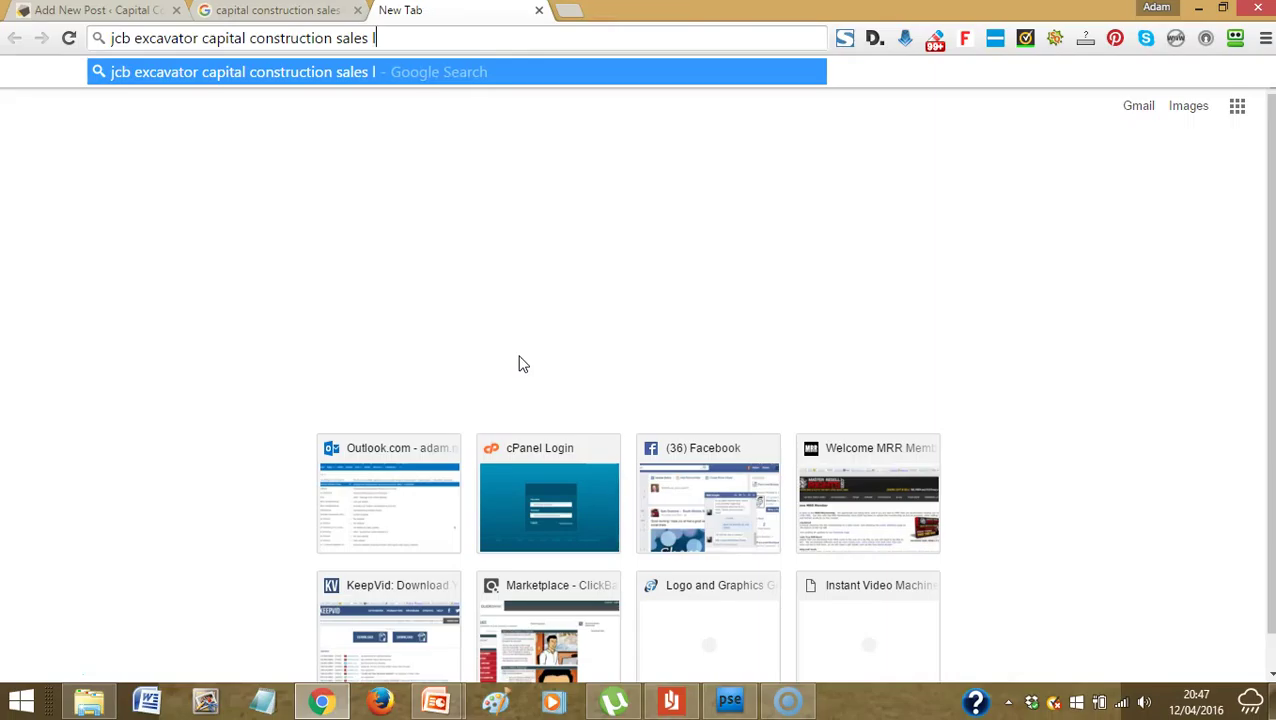
{"action": "key", "text": "Return"}
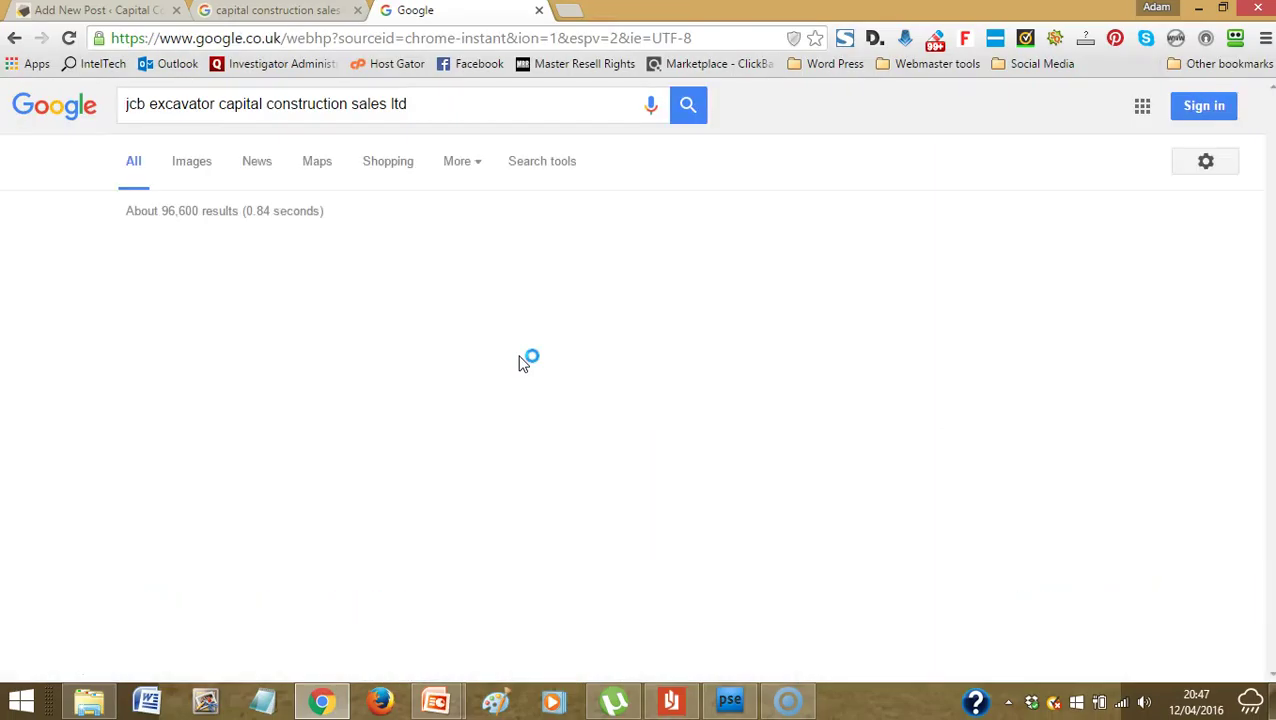
{"action": "left_click", "coordinate": [610, 362]}
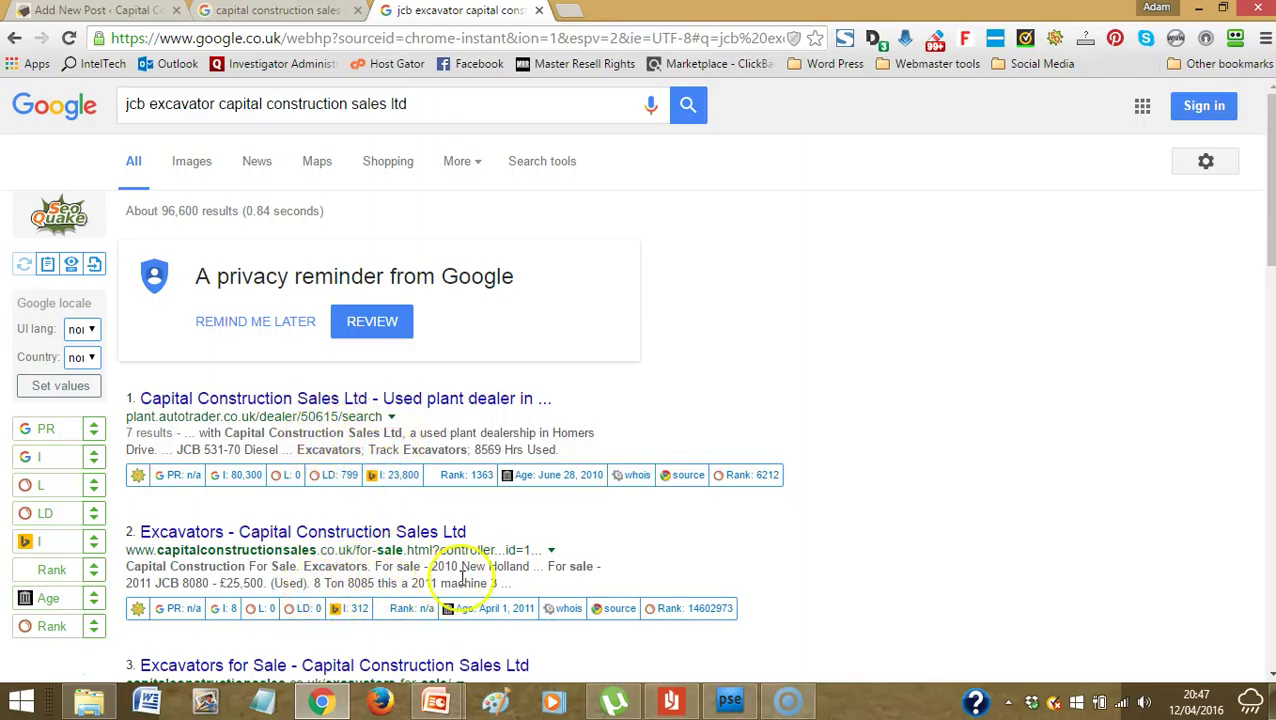
{"action": "scroll", "coordinate": [1270, 196], "scroll_direction": "down", "scroll_amount": 2}
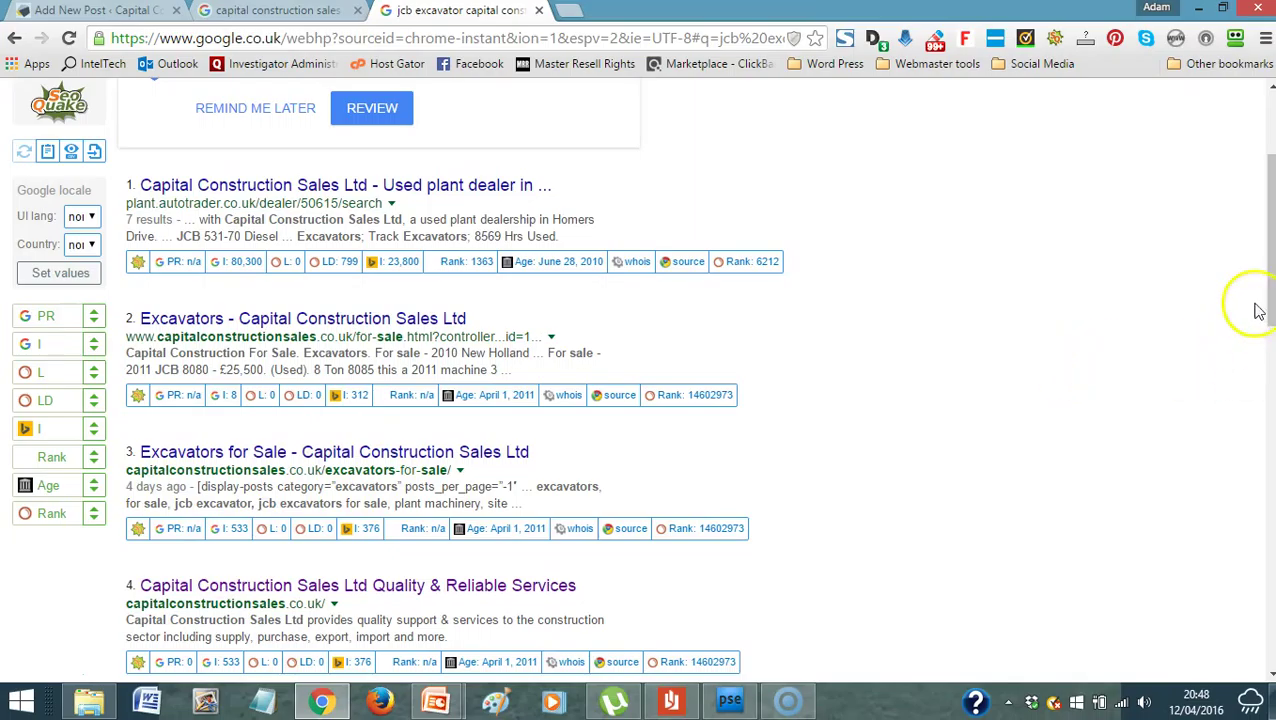
{"action": "scroll", "coordinate": [1265, 285], "scroll_direction": "up", "scroll_amount": 2}
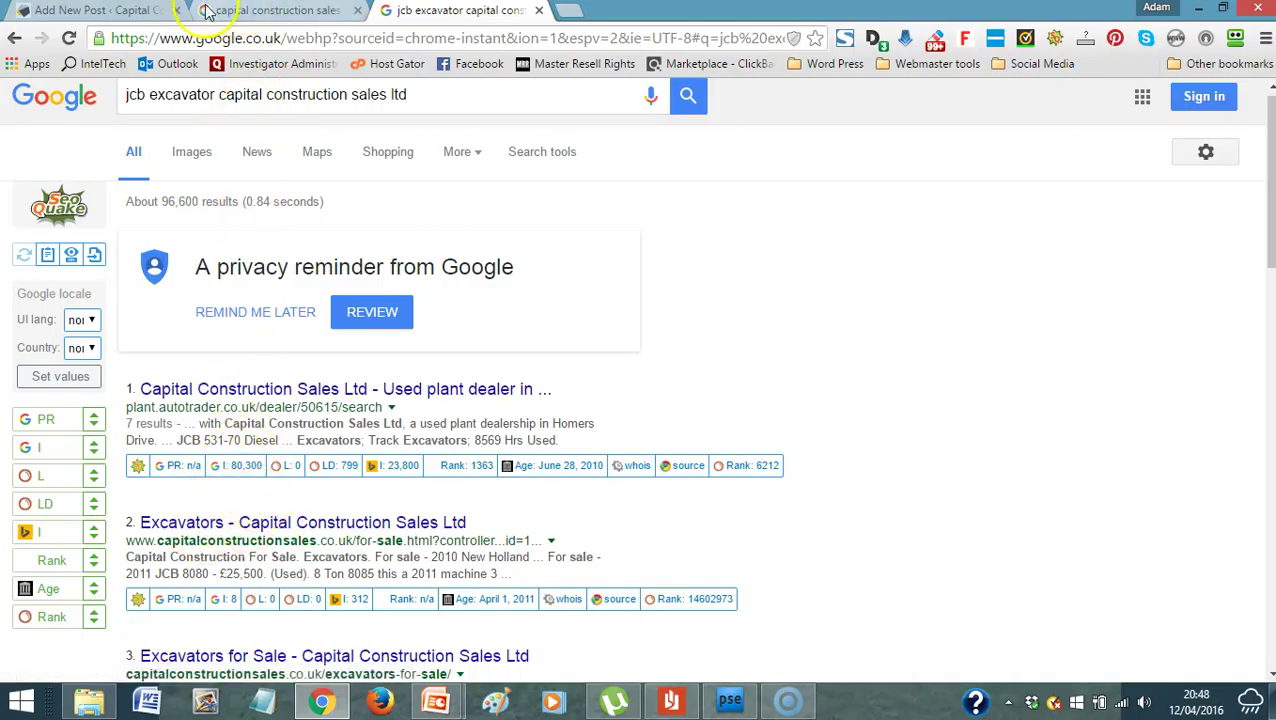
{"action": "left_click", "coordinate": [130, 12]}
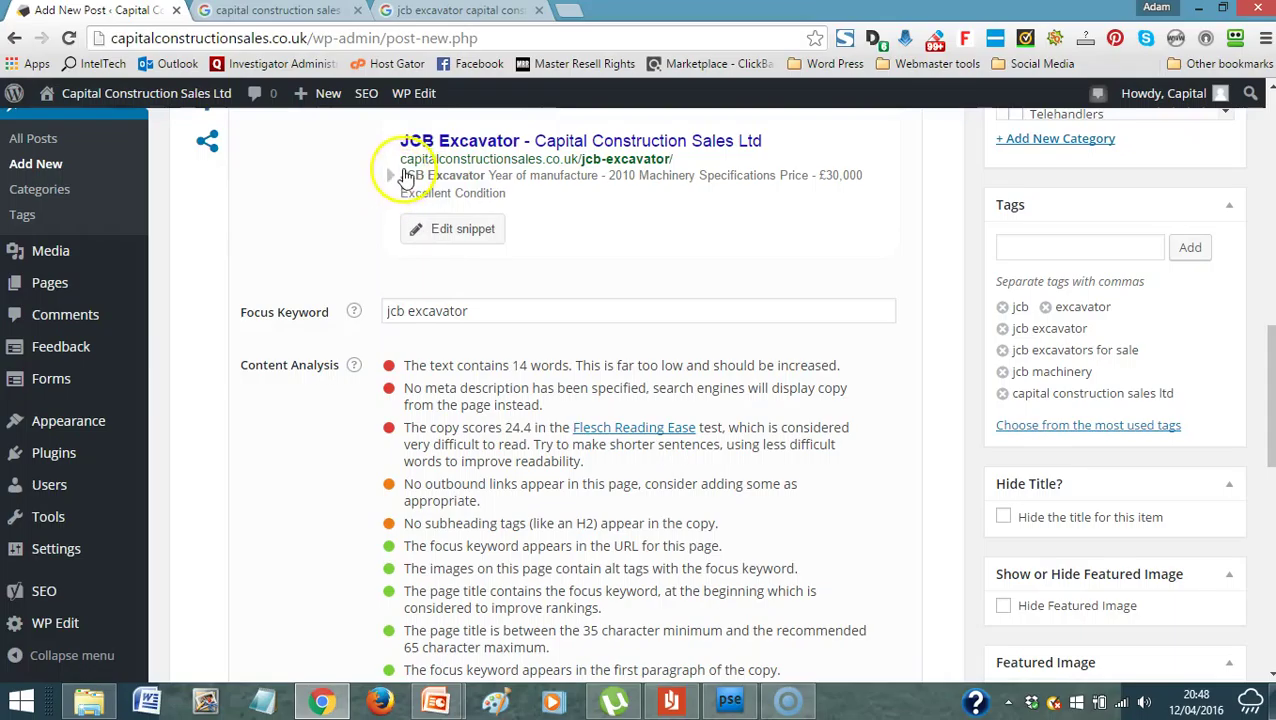
- Set the Yoast SEO title to 'JCB Excavator for sale by Capital Construction Sales Ltd'
{"action": "left_click", "coordinate": [396, 175]}
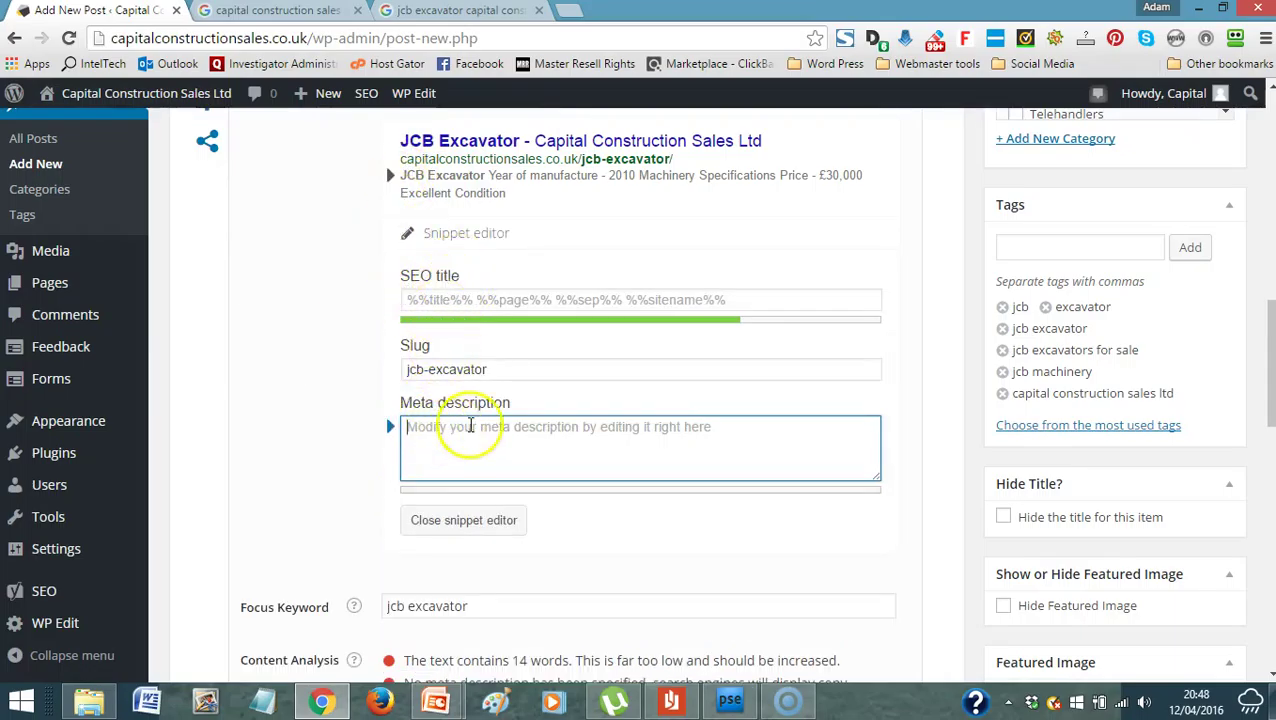
{"action": "left_click", "coordinate": [438, 300]}
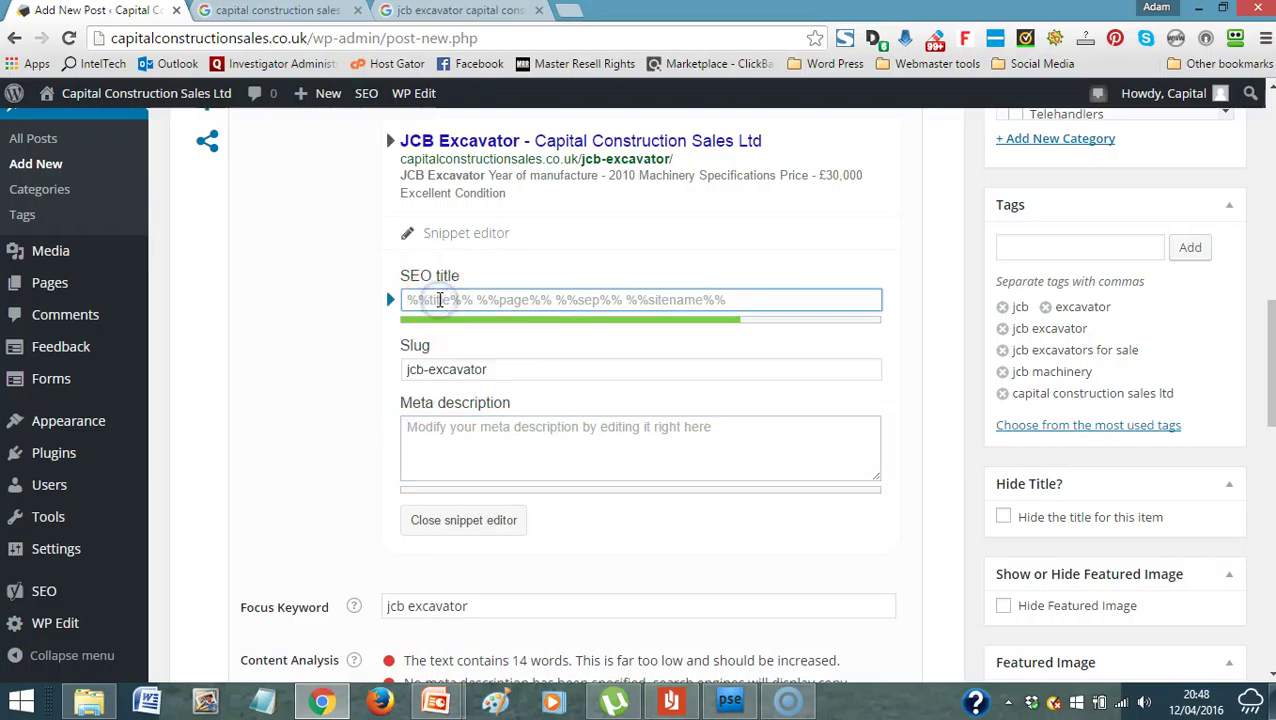
{"action": "type", "text": "JCB Exca"}
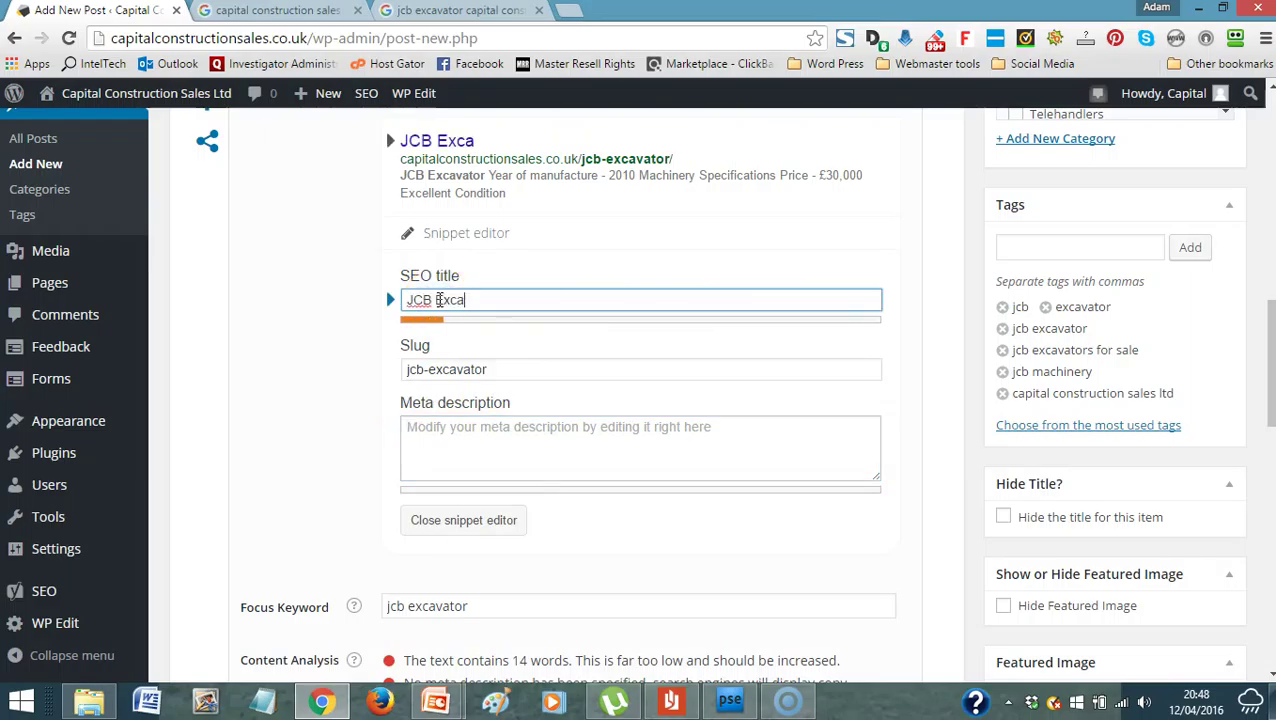
{"action": "type", "text": "vator for sale by Capital"}
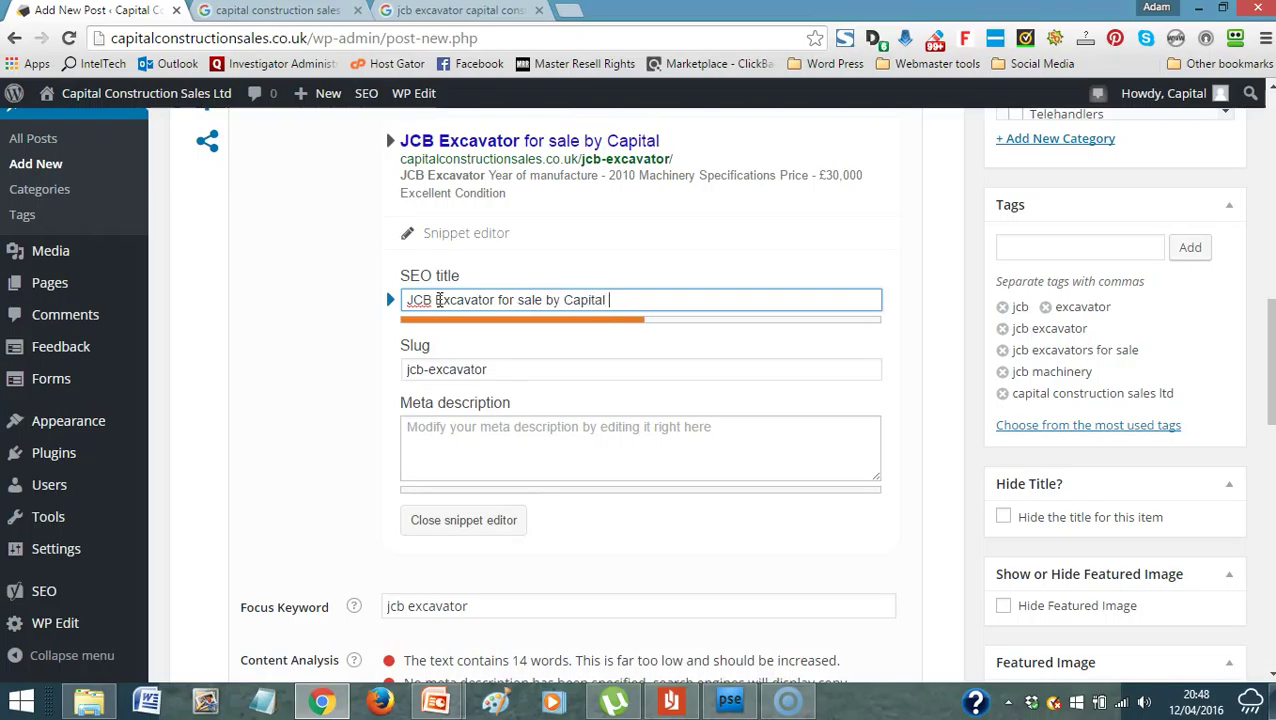
{"action": "type", "text": "onstruction Sales Ltd"}
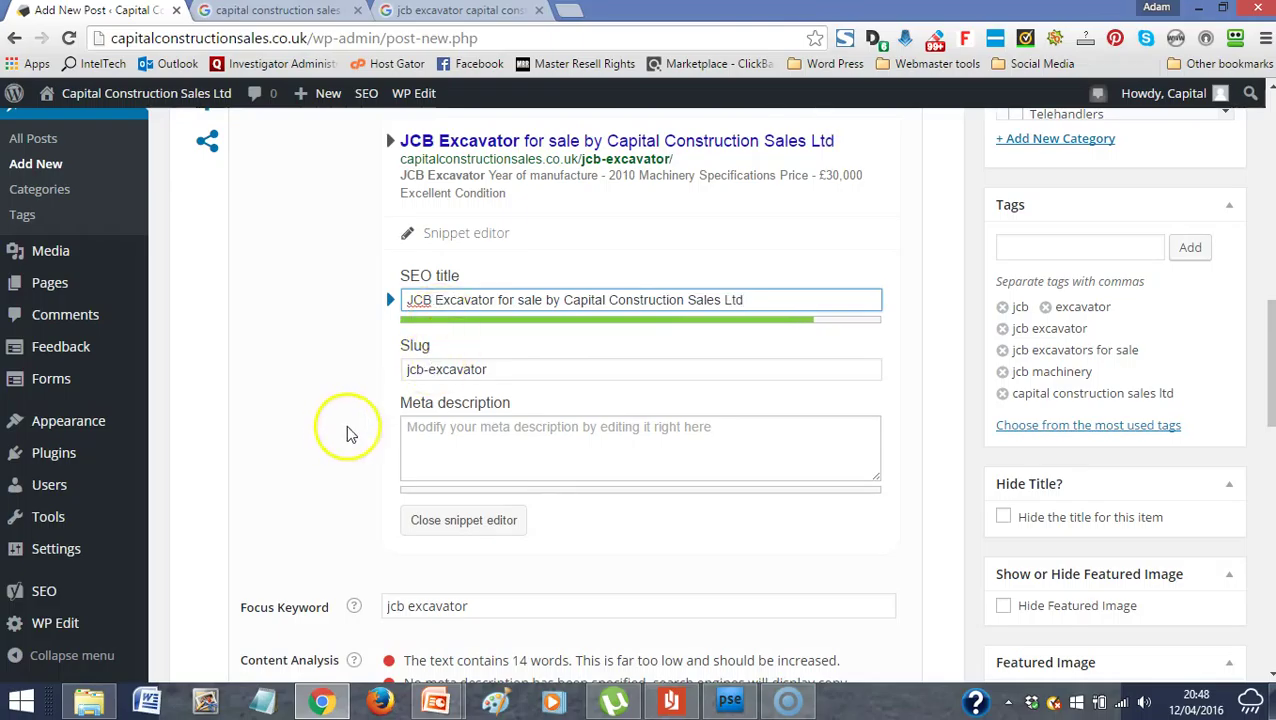
- Write a meta description advertising the JCB Excavator for sale, inviting buyers to e-mail the company
{"action": "left_click", "coordinate": [411, 428]}
{"action": "type", "text": "JCB Excava"}
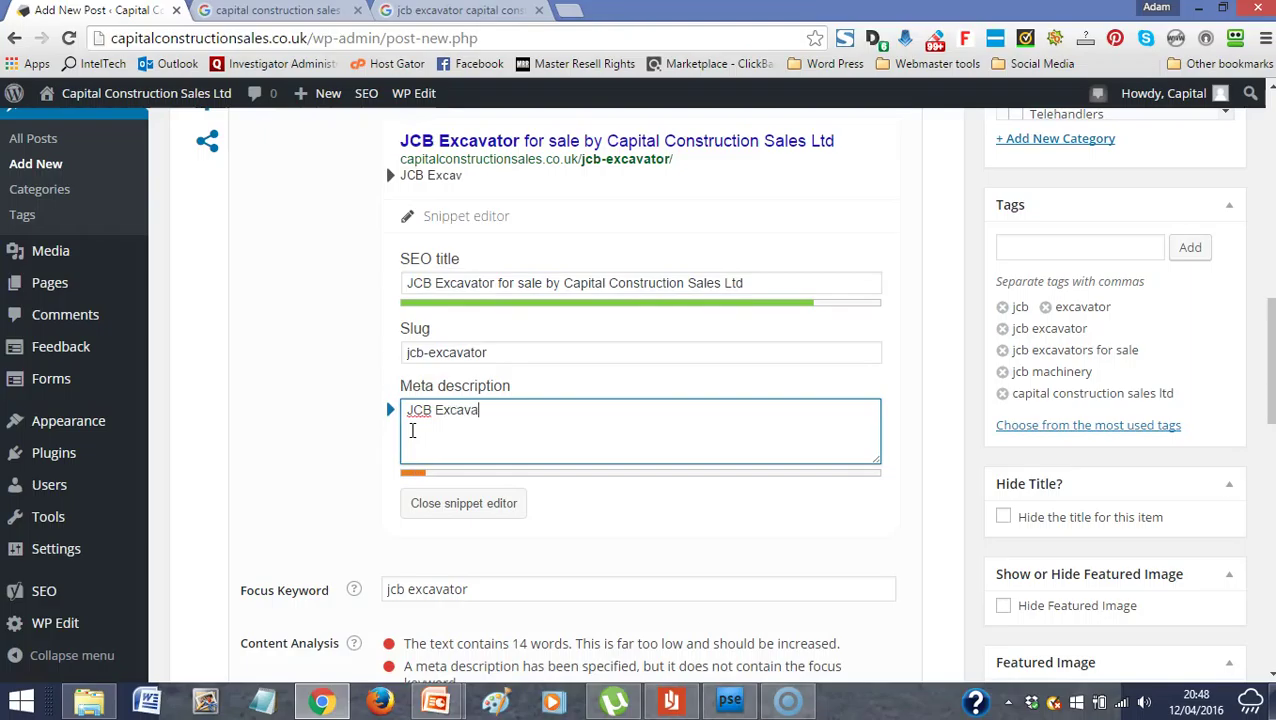
{"action": "type", "text": "tor for Sale, contact Capital Construction Sales Ltd on"}
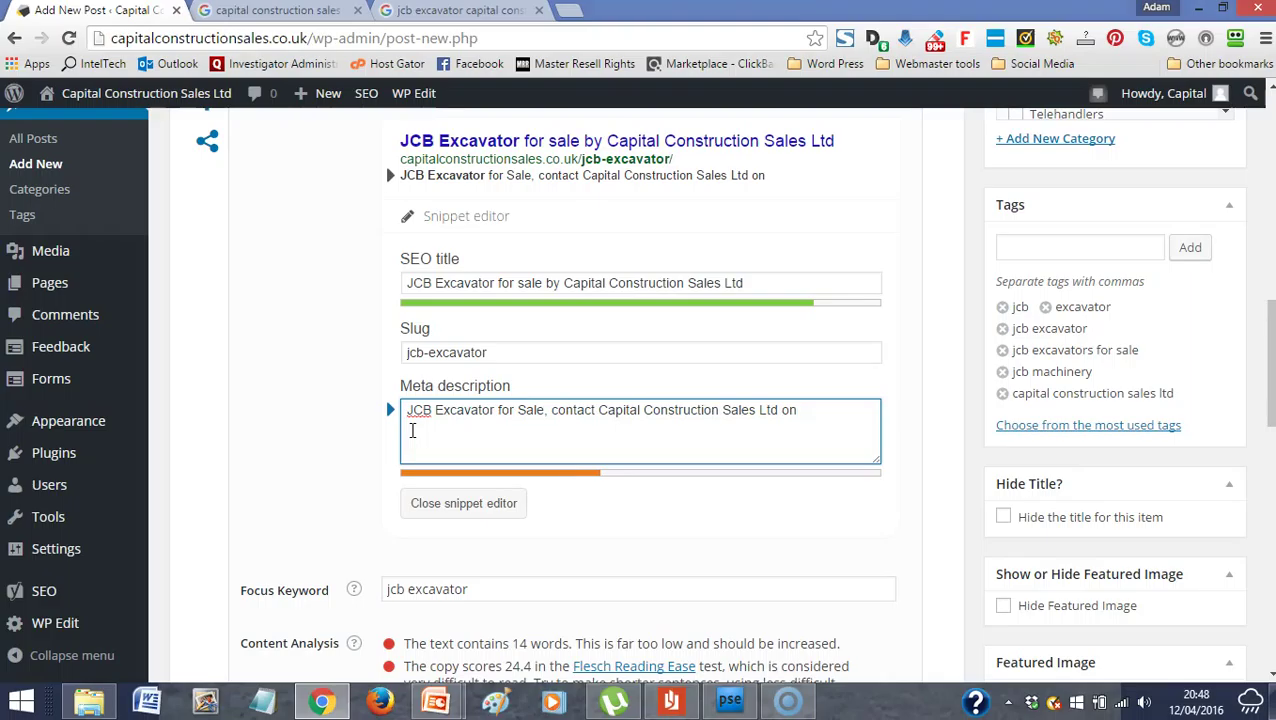
{"action": "key", "text": "BackSpace"}
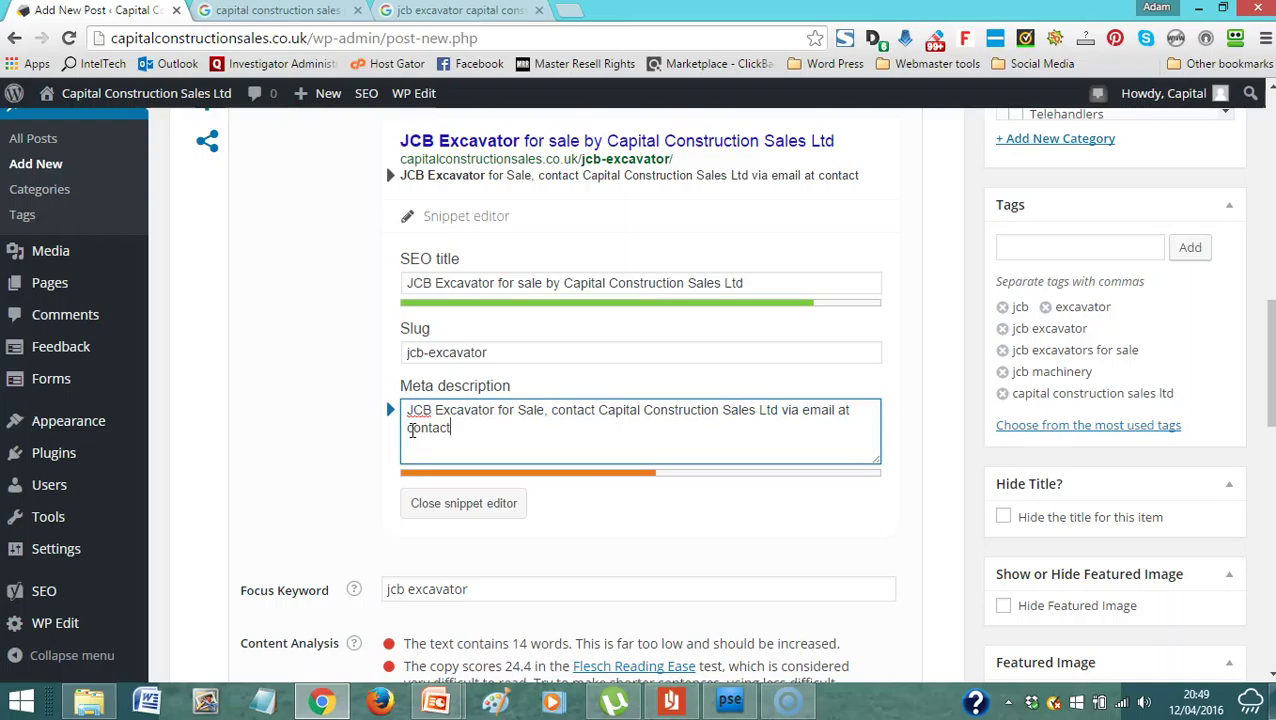
{"action": "type", "text": "a"}
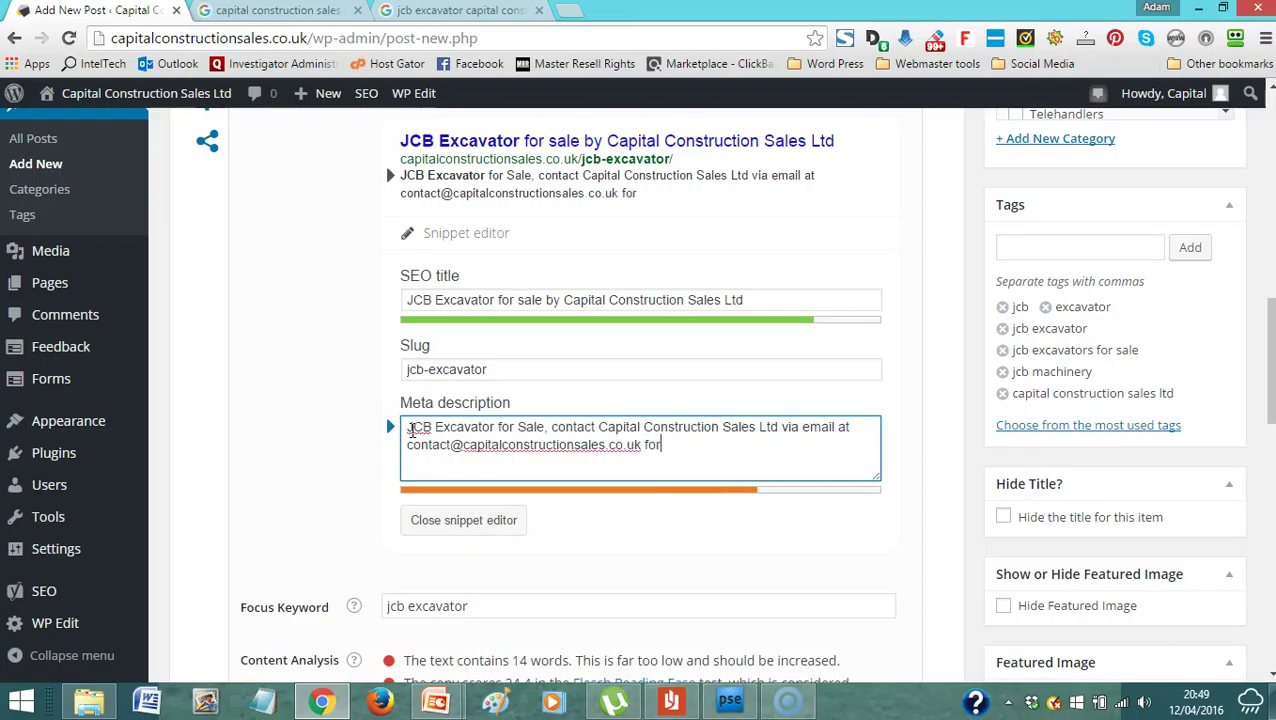
{"action": "type", "text": "more details or too"}
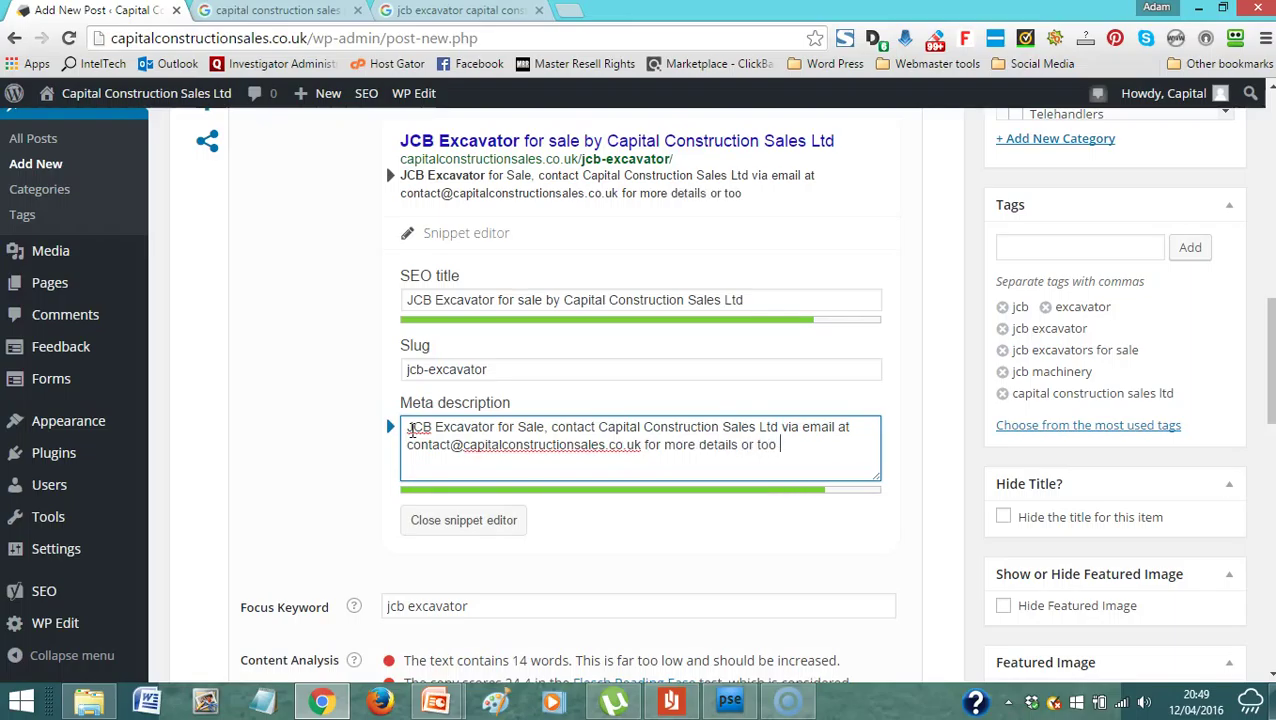
{"action": "type", "text": "view."}
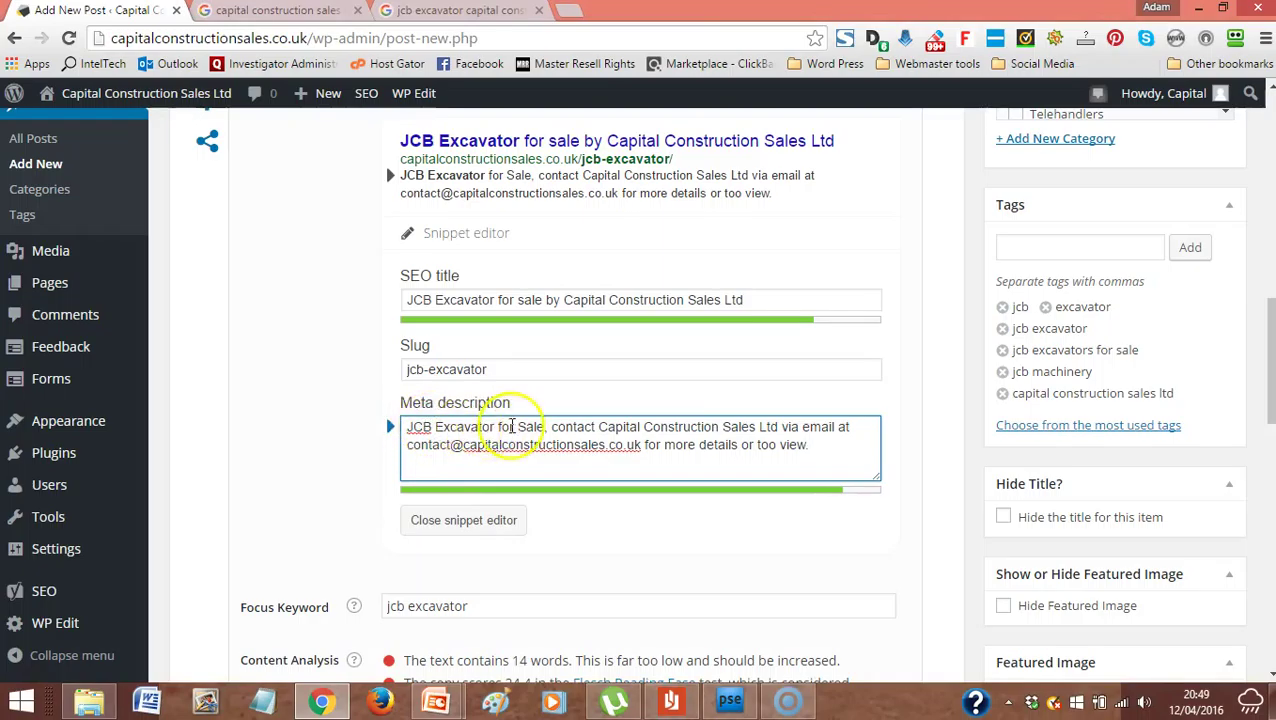
{"action": "left_click_drag", "start_coordinate": [1266, 306], "coordinate": [1270, 354]}
- Tick 'Hide the title for this item' for the post
{"action": "left_click", "coordinate": [1003, 324]}
{"action": "left_click", "coordinate": [1270, 378]}
{"action": "left_click_drag", "start_coordinate": [1270, 378], "coordinate": [1270, 400]}
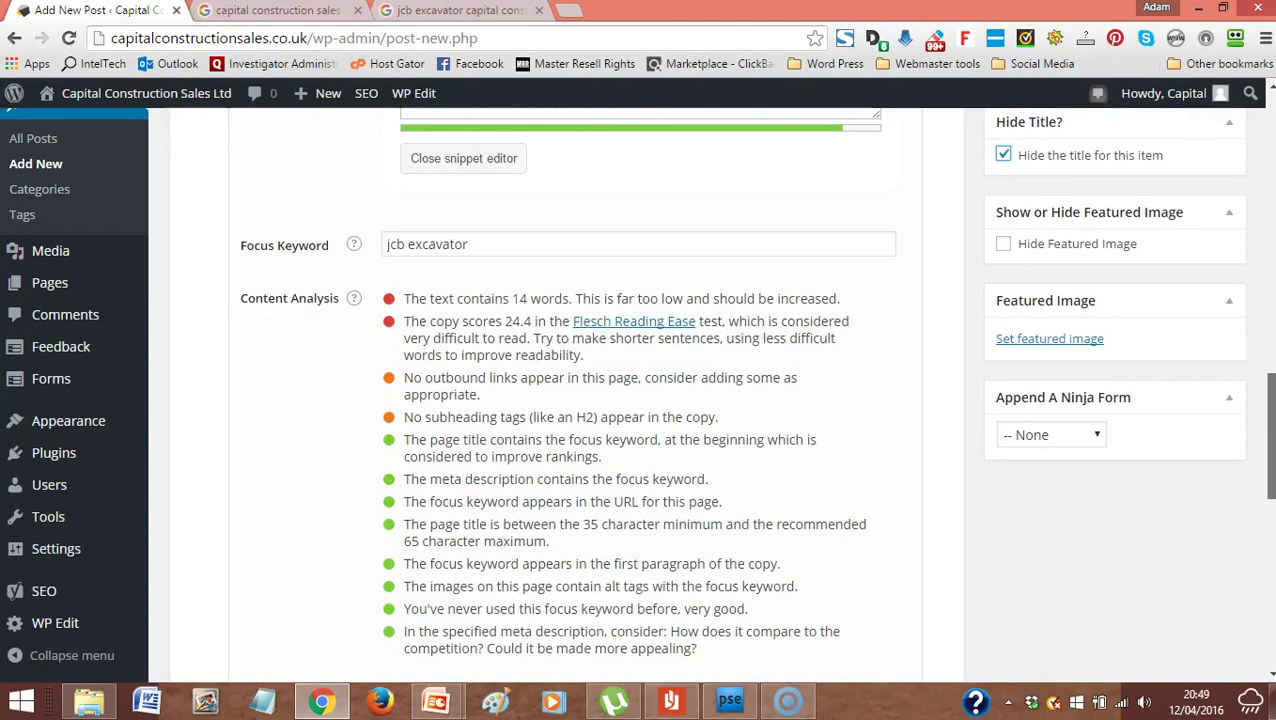
- Set the excavator photo IMG_0478.jpg as the post's featured image
{"action": "left_click", "coordinate": [1074, 342]}
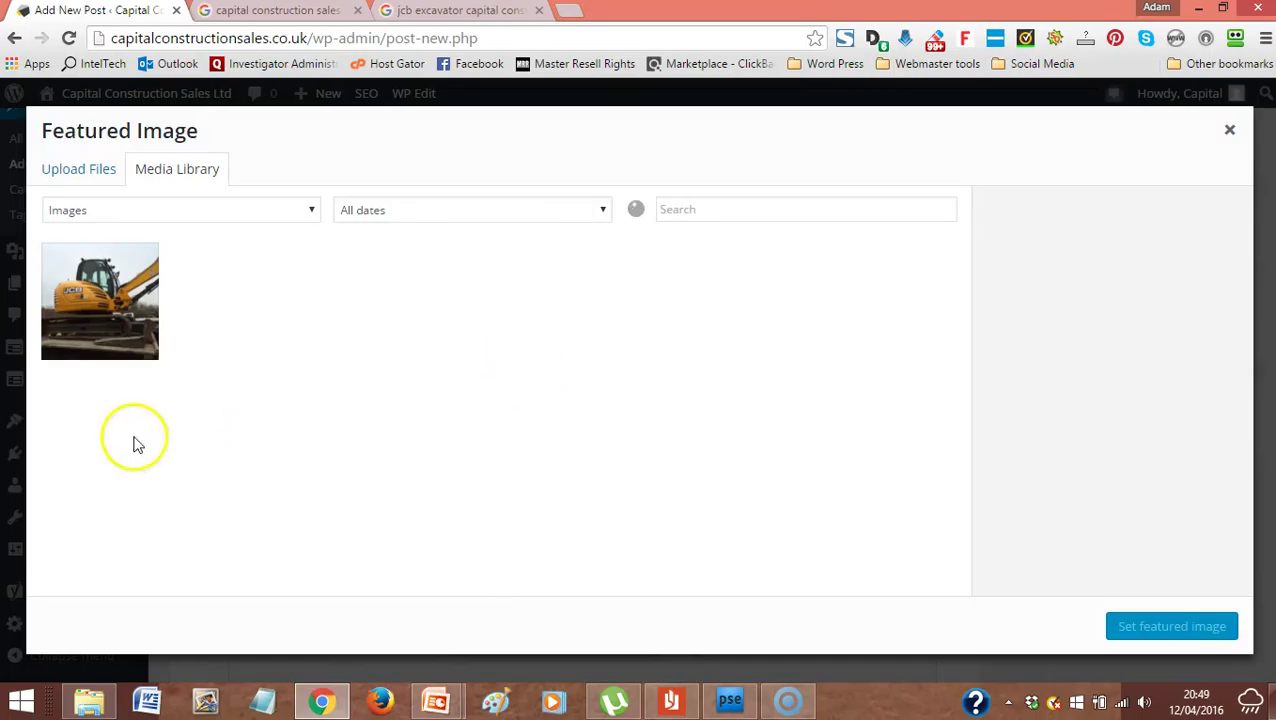
{"action": "left_click", "coordinate": [96, 317]}
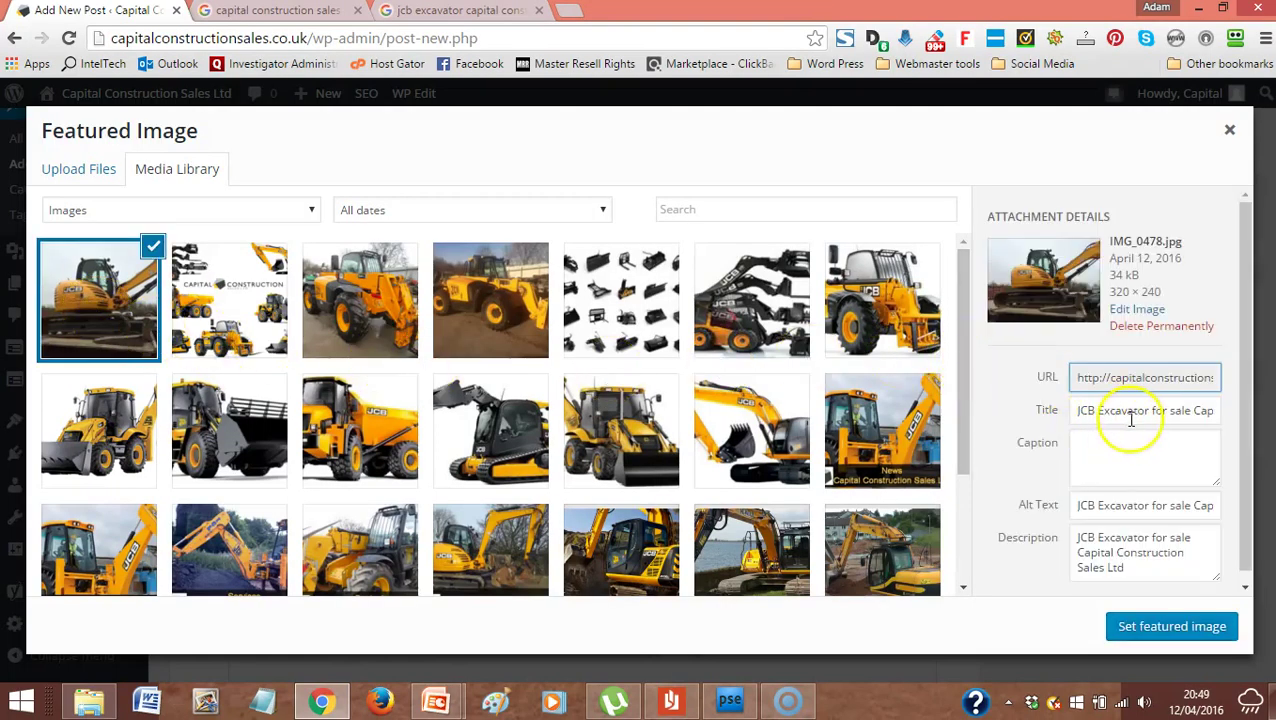
{"action": "left_click", "coordinate": [1140, 630]}
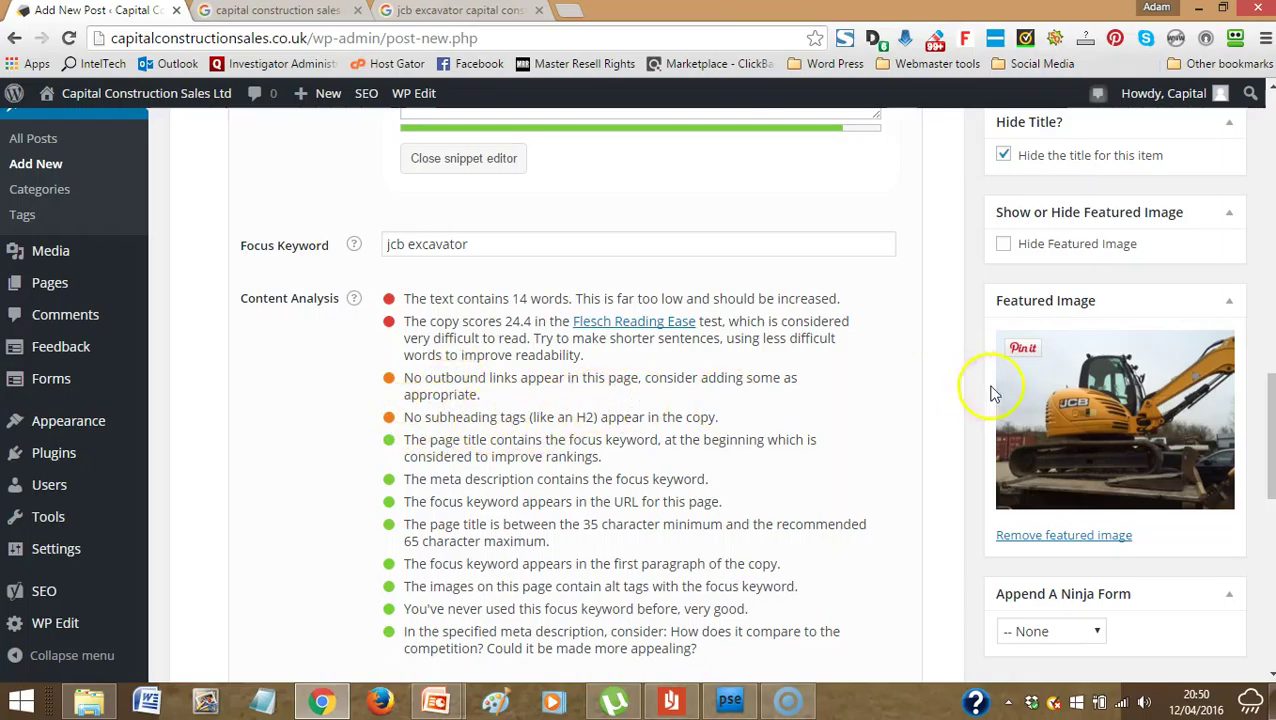
- Add a 'JCB Excavator' line at the top of the body and format it as Heading 2
{"action": "left_click_drag", "start_coordinate": [1270, 425], "coordinate": [1219, 142]}
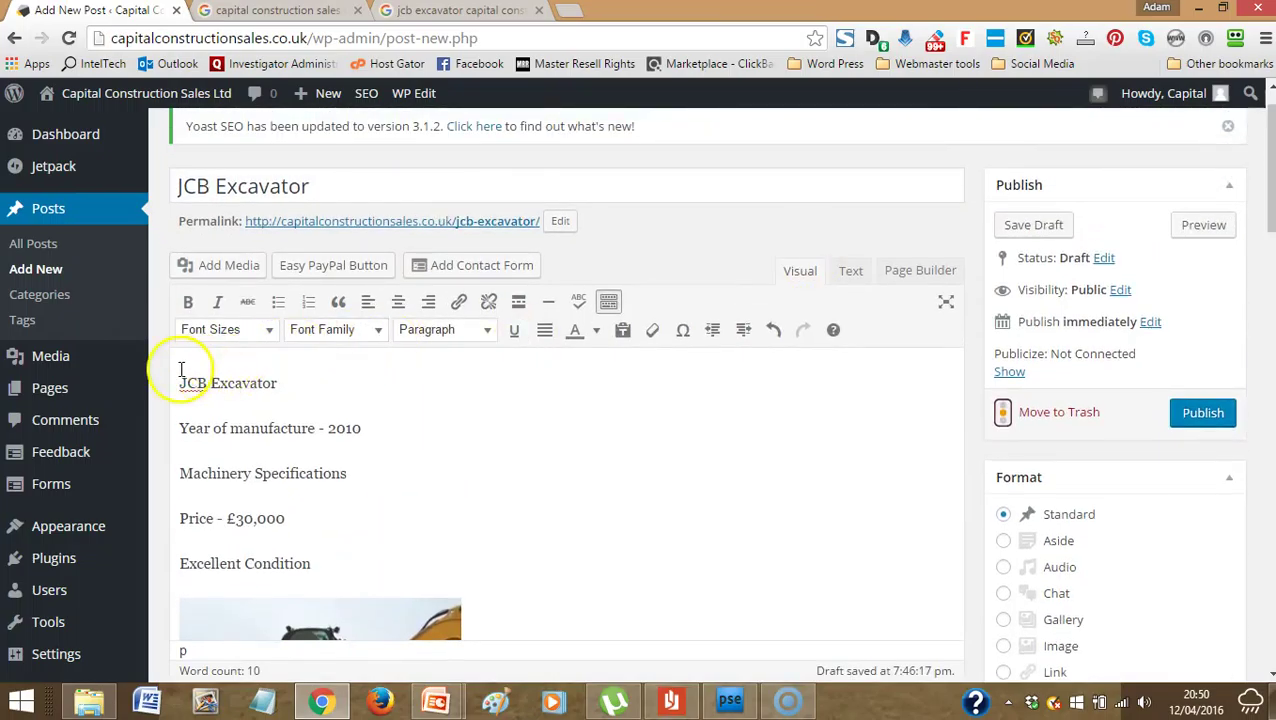
{"action": "key", "text": "Return"}
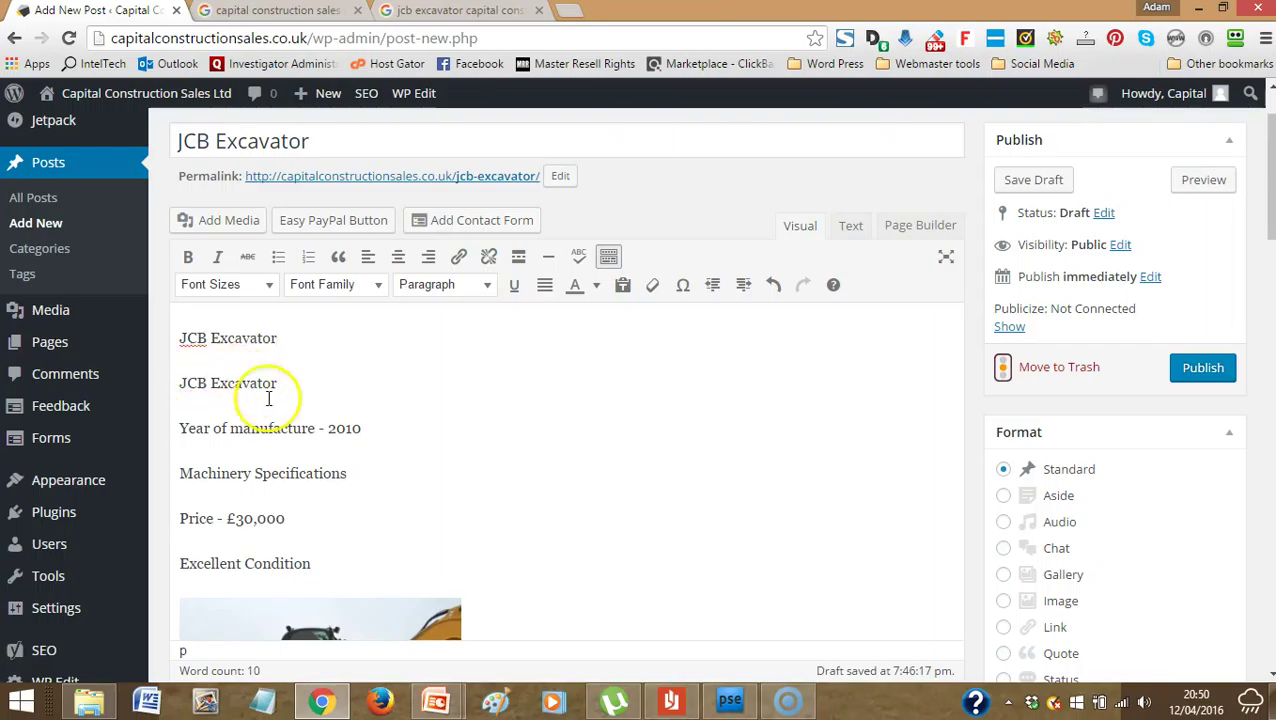
{"action": "left_click_drag", "start_coordinate": [282, 338], "coordinate": [182, 340]}
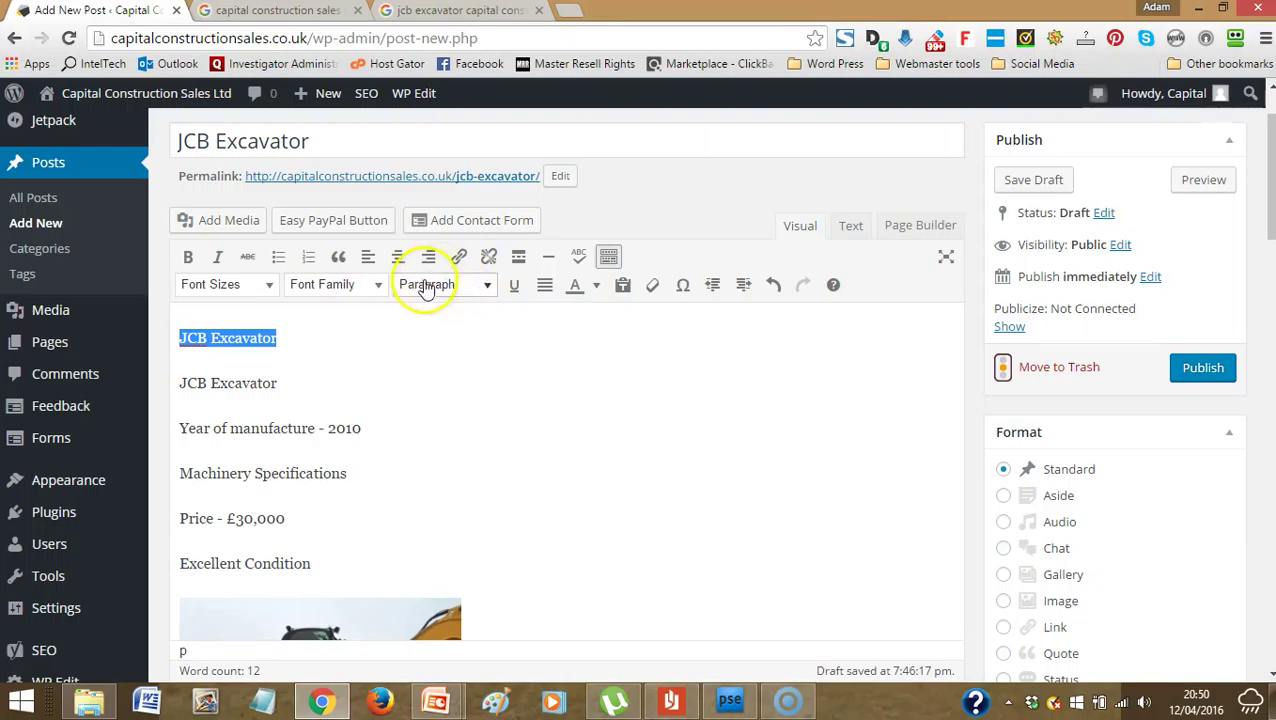
{"action": "left_click", "coordinate": [490, 286]}
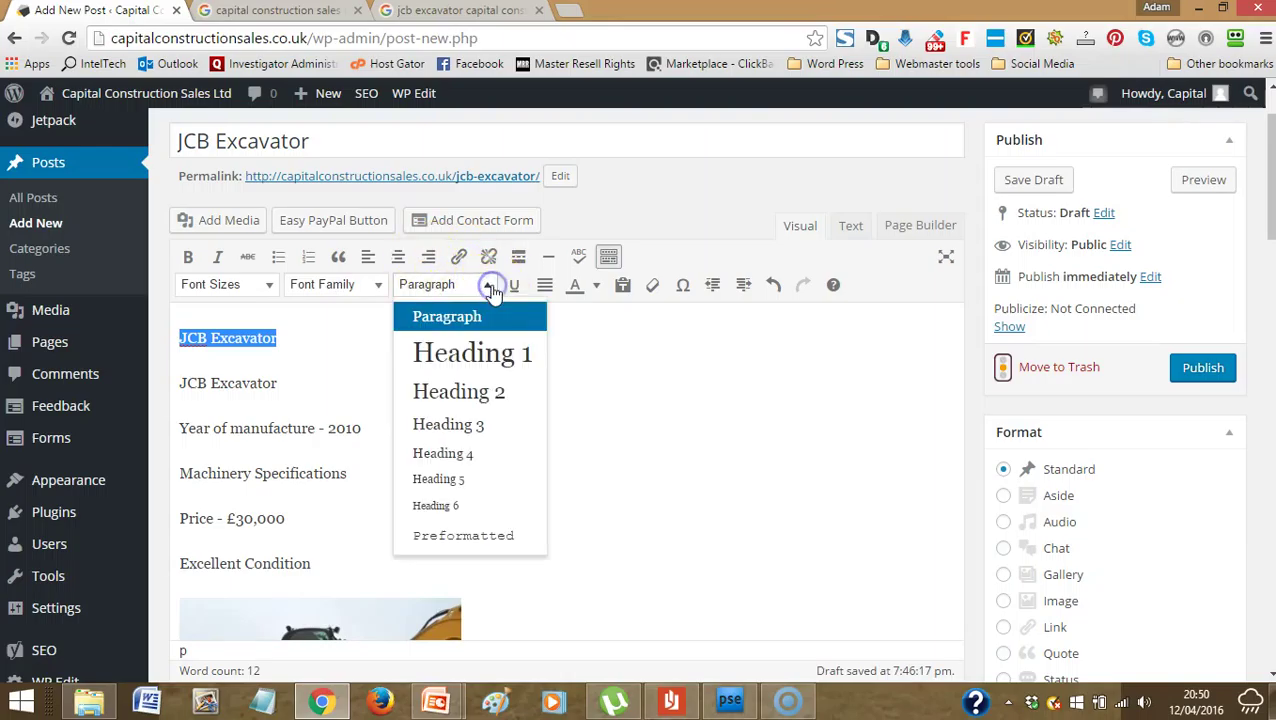
{"action": "left_click", "coordinate": [454, 399]}
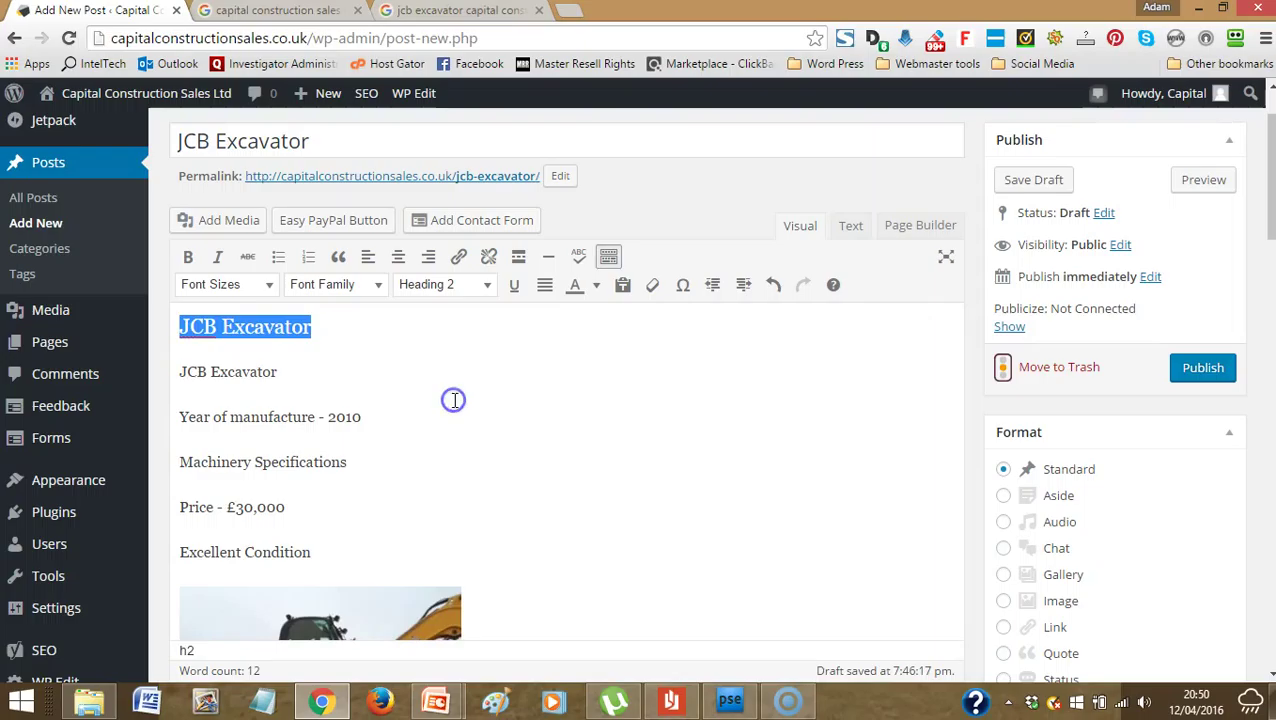
{"action": "left_click", "coordinate": [347, 356]}
- Select all the text lines of the post body
{"action": "left_click_drag", "start_coordinate": [318, 325], "coordinate": [181, 321]}
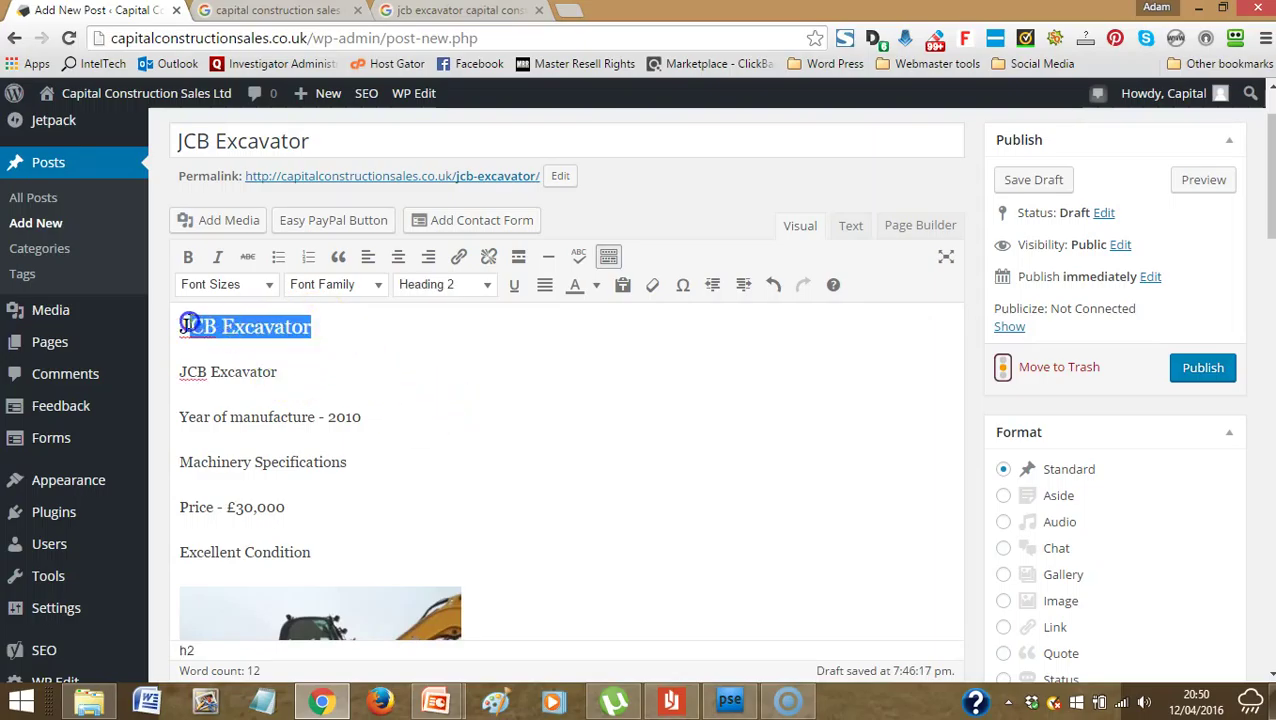
{"action": "left_click", "coordinate": [177, 330]}
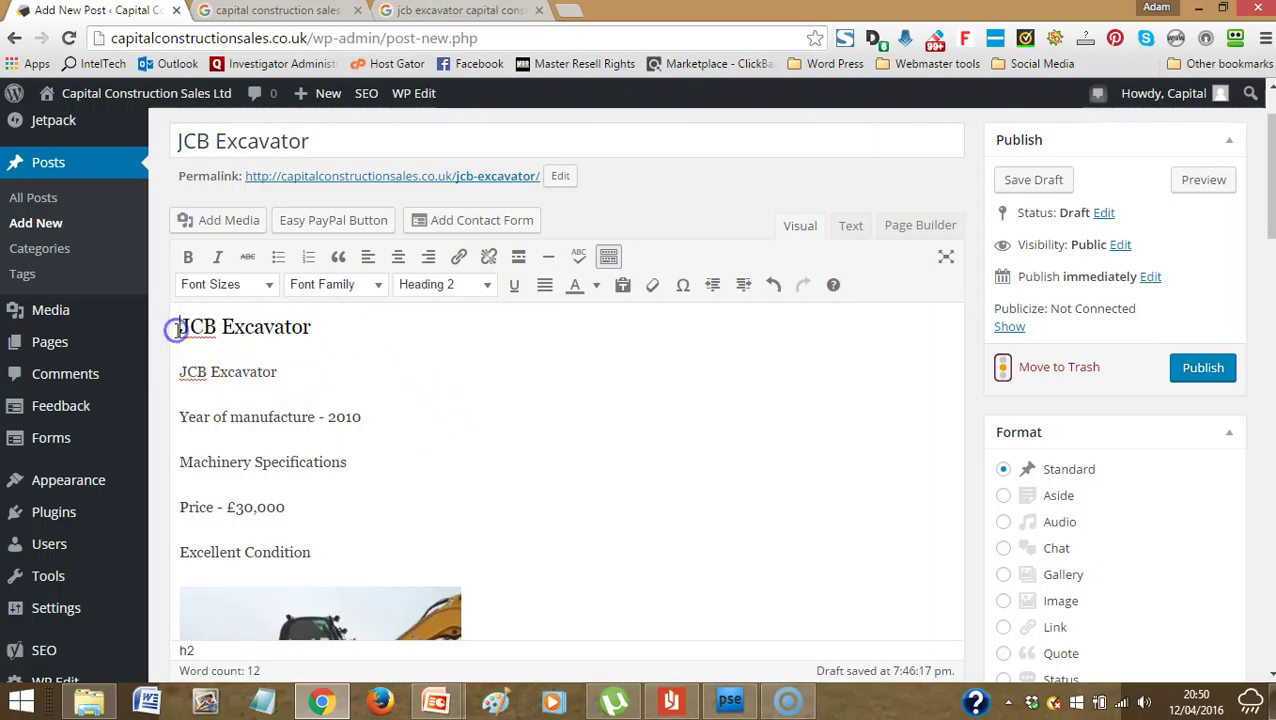
{"action": "left_click_drag", "start_coordinate": [177, 330], "coordinate": [356, 529]}
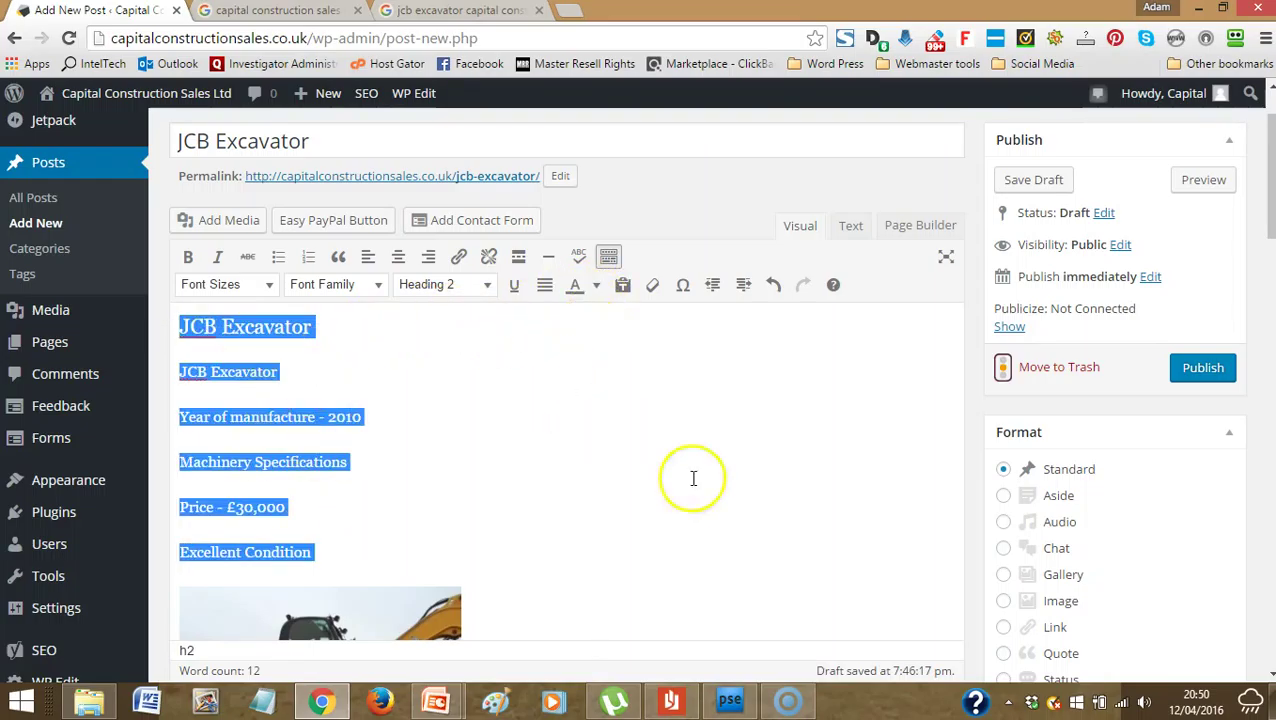
- In Photoshop Elements, use File > Open to browse into Websites > Capital Contruction Sales
{"action": "left_click", "coordinate": [729, 701]}
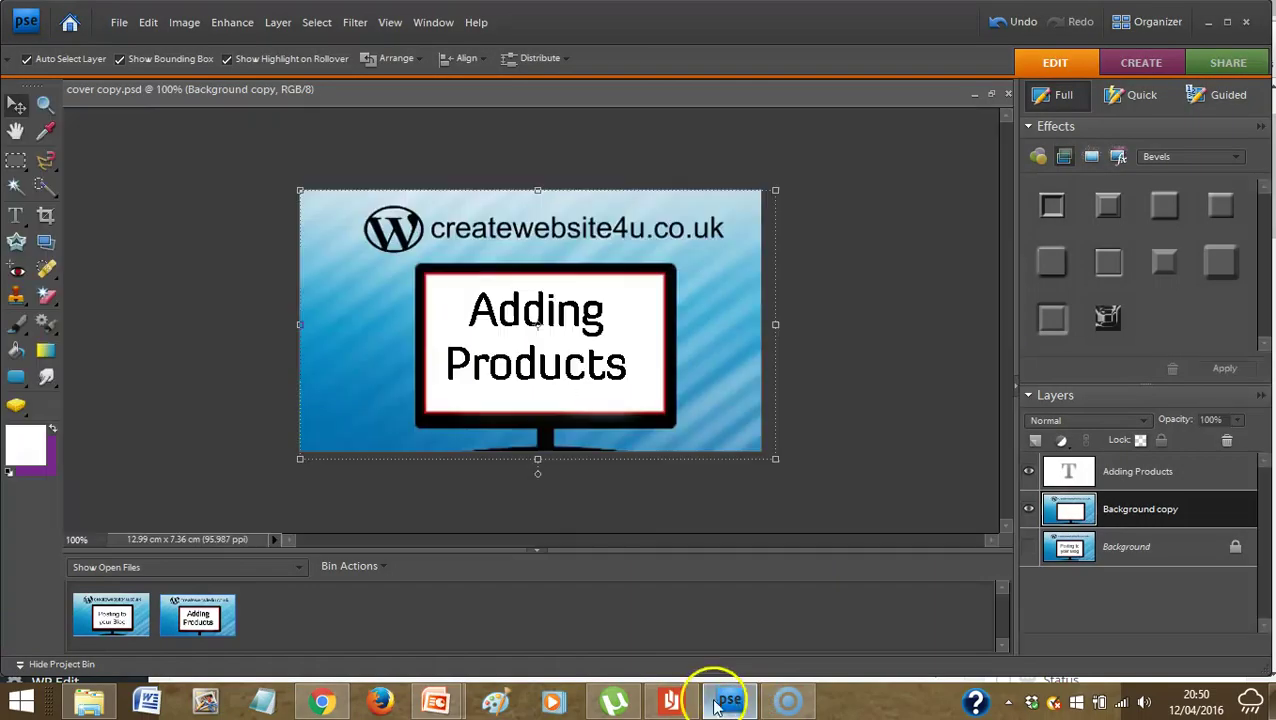
{"action": "left_click", "coordinate": [119, 22]}
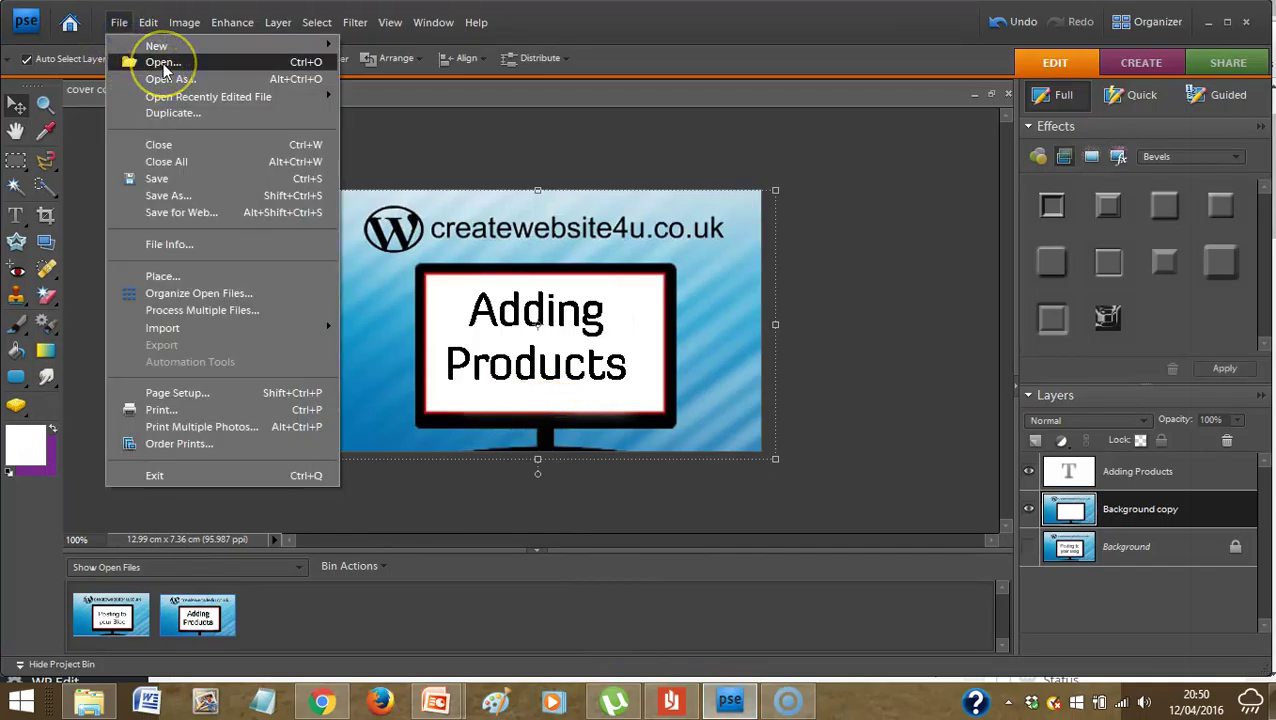
{"action": "left_click", "coordinate": [163, 62]}
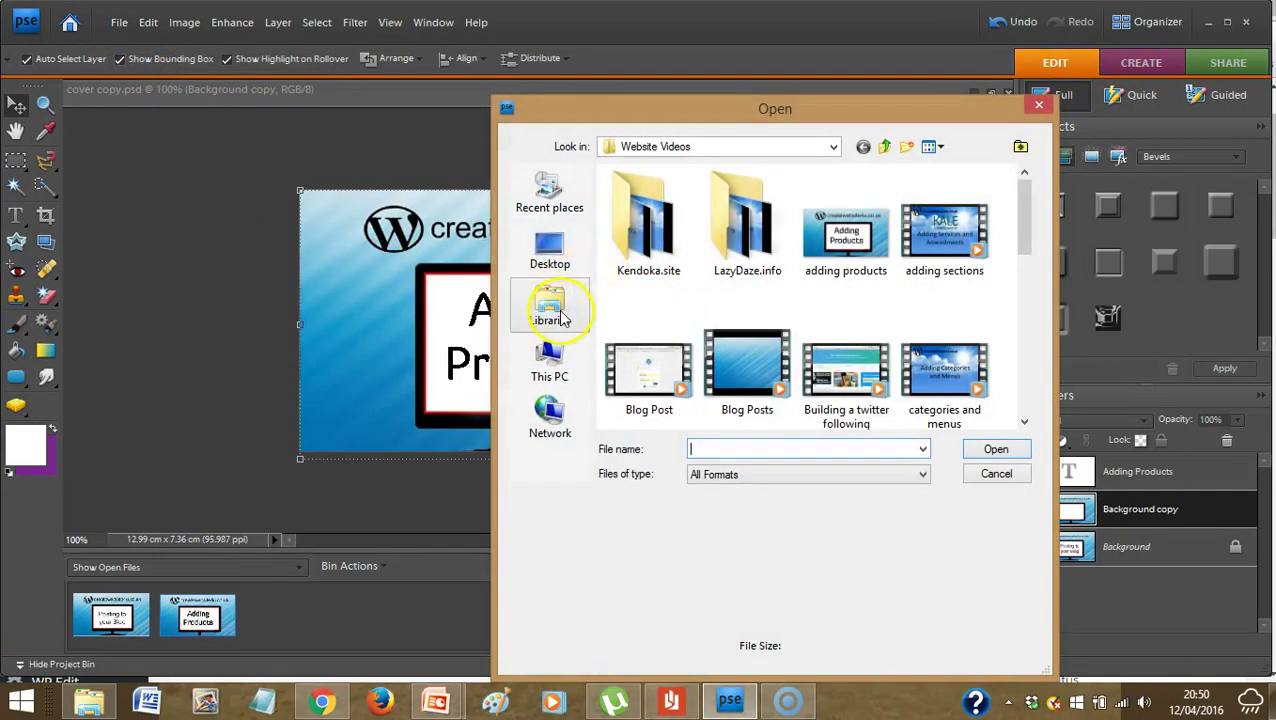
{"action": "left_click", "coordinate": [886, 150]}
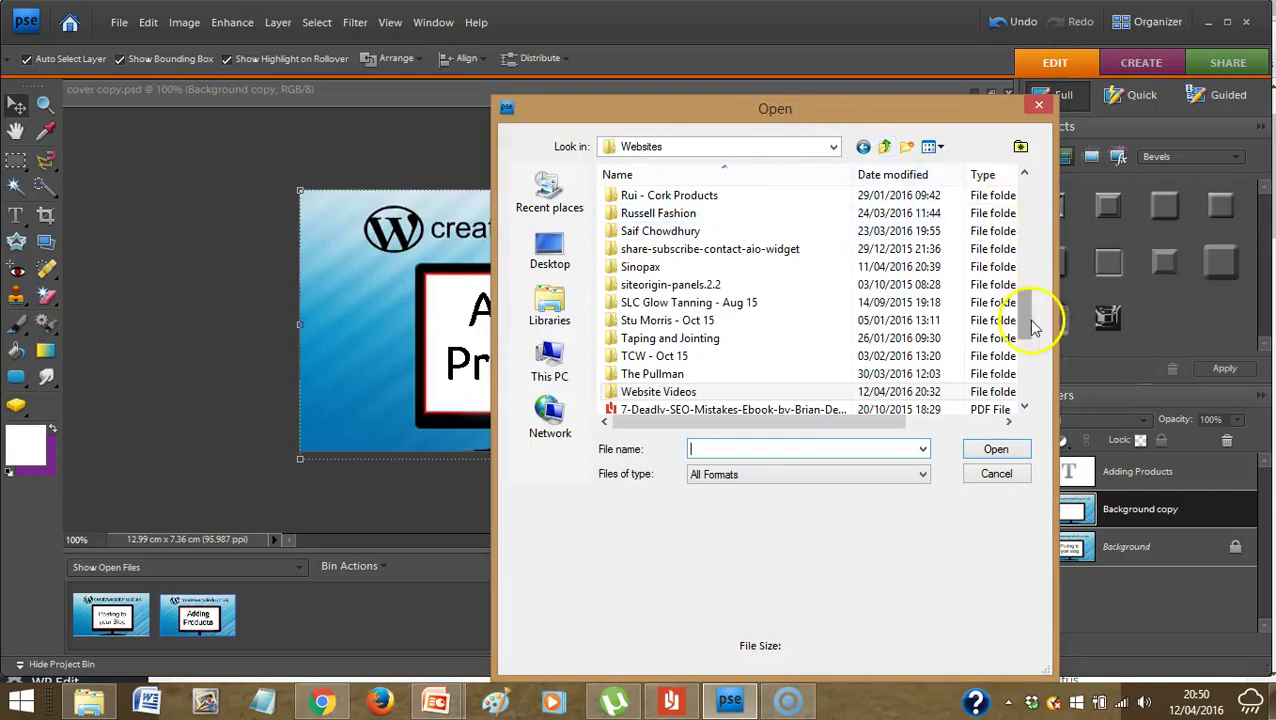
{"action": "left_click_drag", "start_coordinate": [1025, 313], "coordinate": [1025, 190]}
{"action": "double_click", "coordinate": [653, 236]}
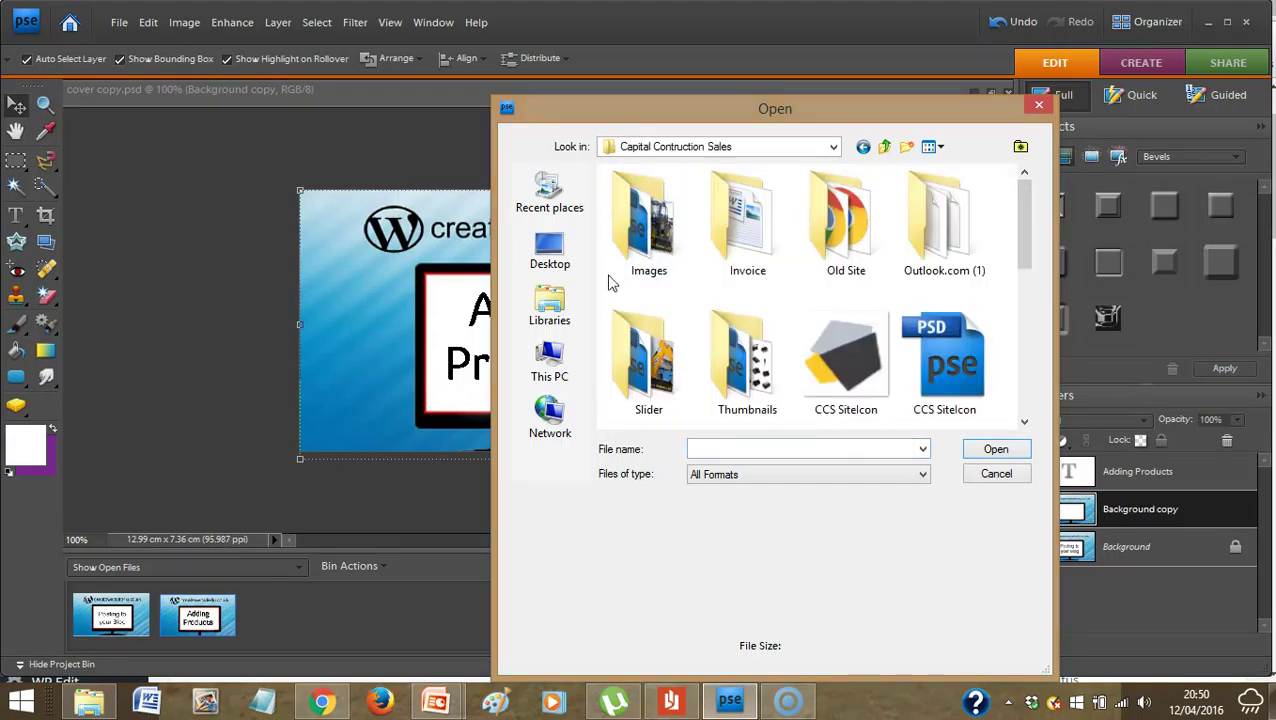
- Open CCS SiteIcon.png and sample the logo's yellow as the foreground colour
{"action": "left_click", "coordinate": [845, 350]}
{"action": "double_click", "coordinate": [845, 350]}
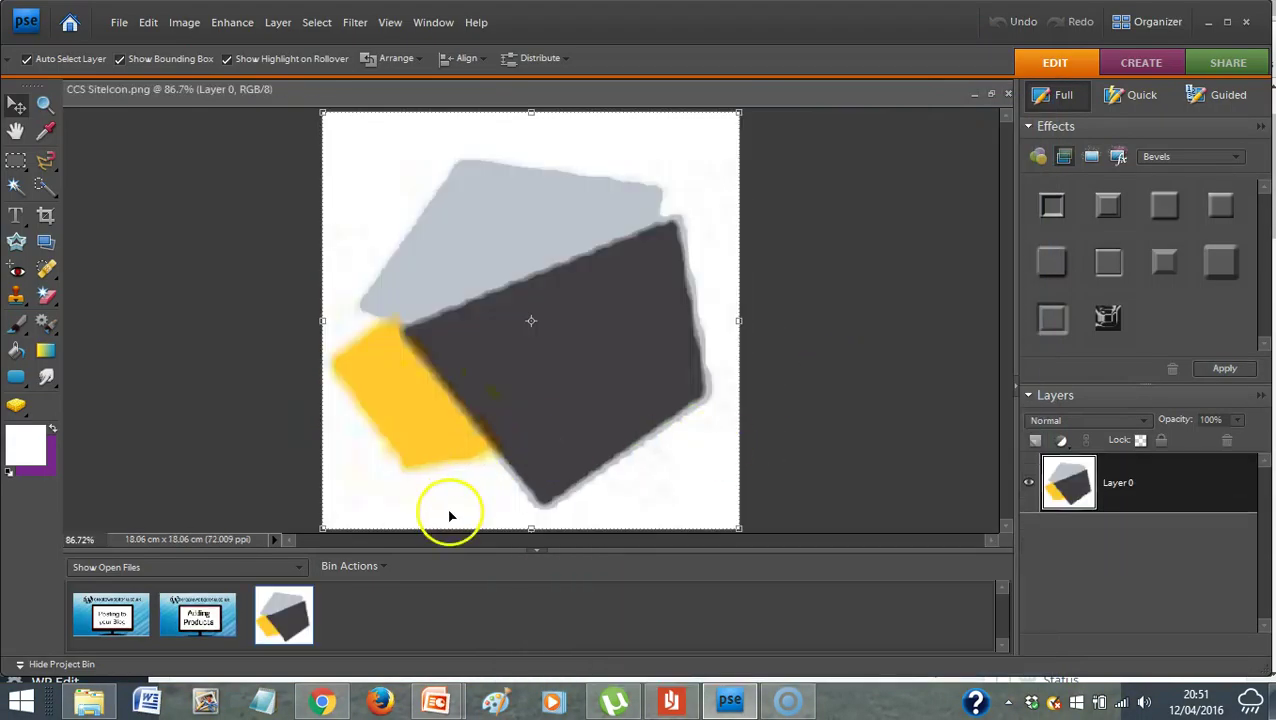
{"action": "left_click", "coordinate": [35, 458]}
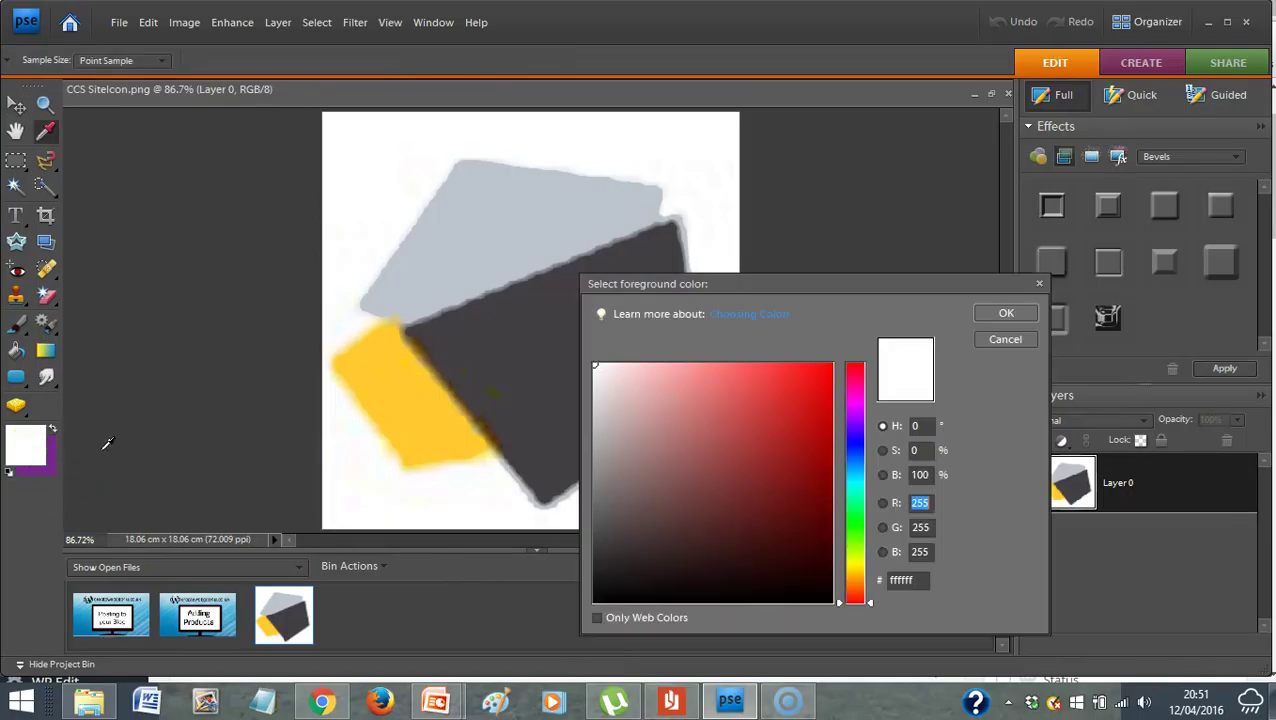
{"action": "left_click", "coordinate": [403, 371]}
{"action": "left_click", "coordinate": [1006, 314]}
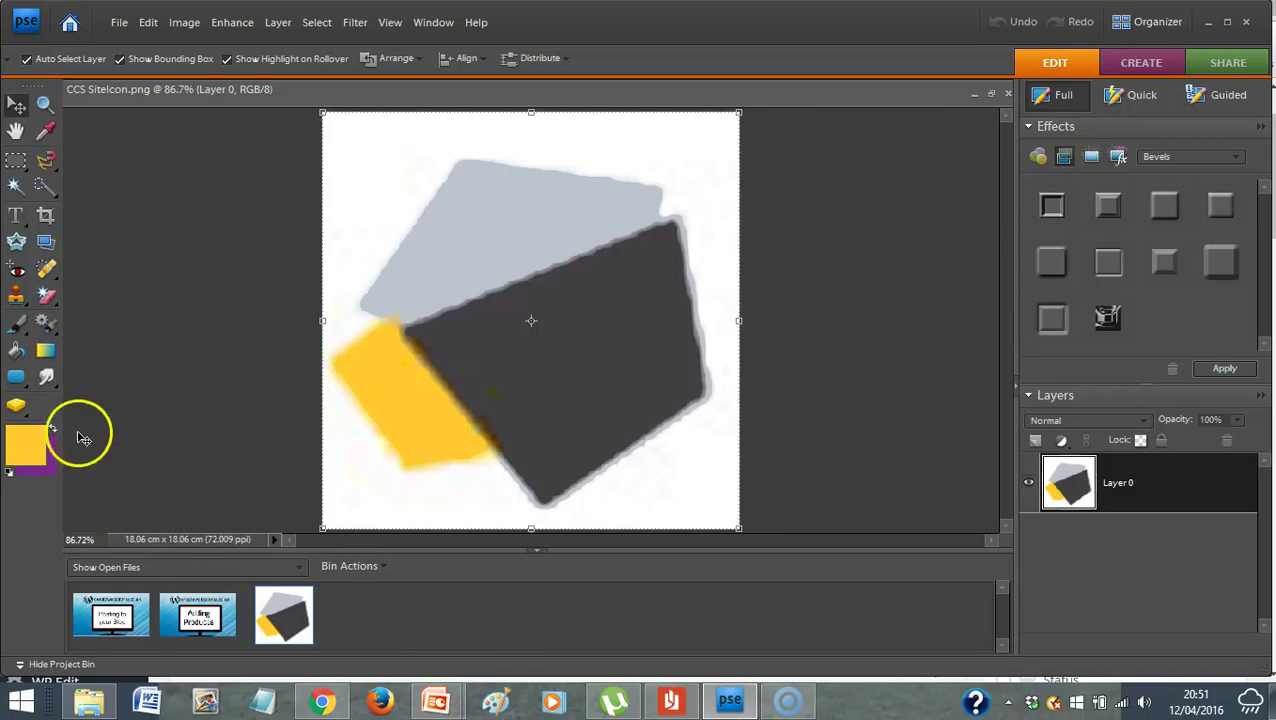
- Copy the yellow's hex code ffc92e from the colour picker
{"action": "left_click", "coordinate": [26, 446]}
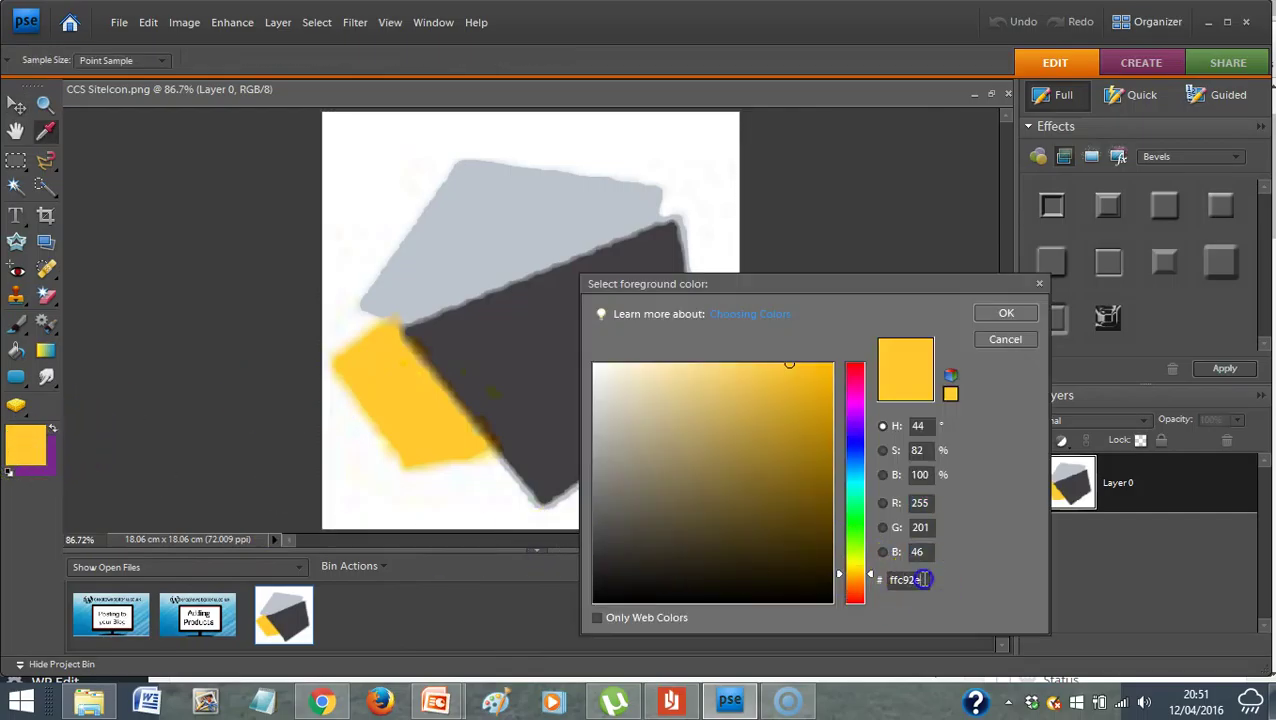
{"action": "right_click", "coordinate": [887, 580]}
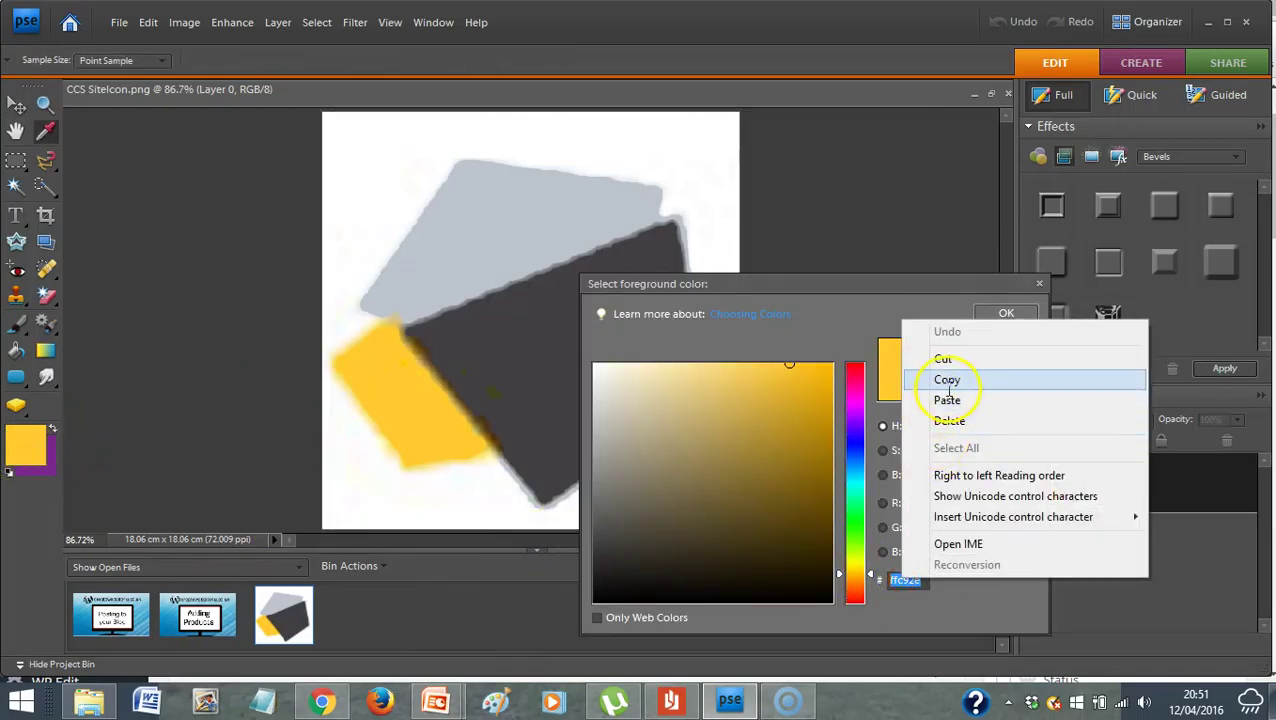
{"action": "left_click", "coordinate": [947, 384]}
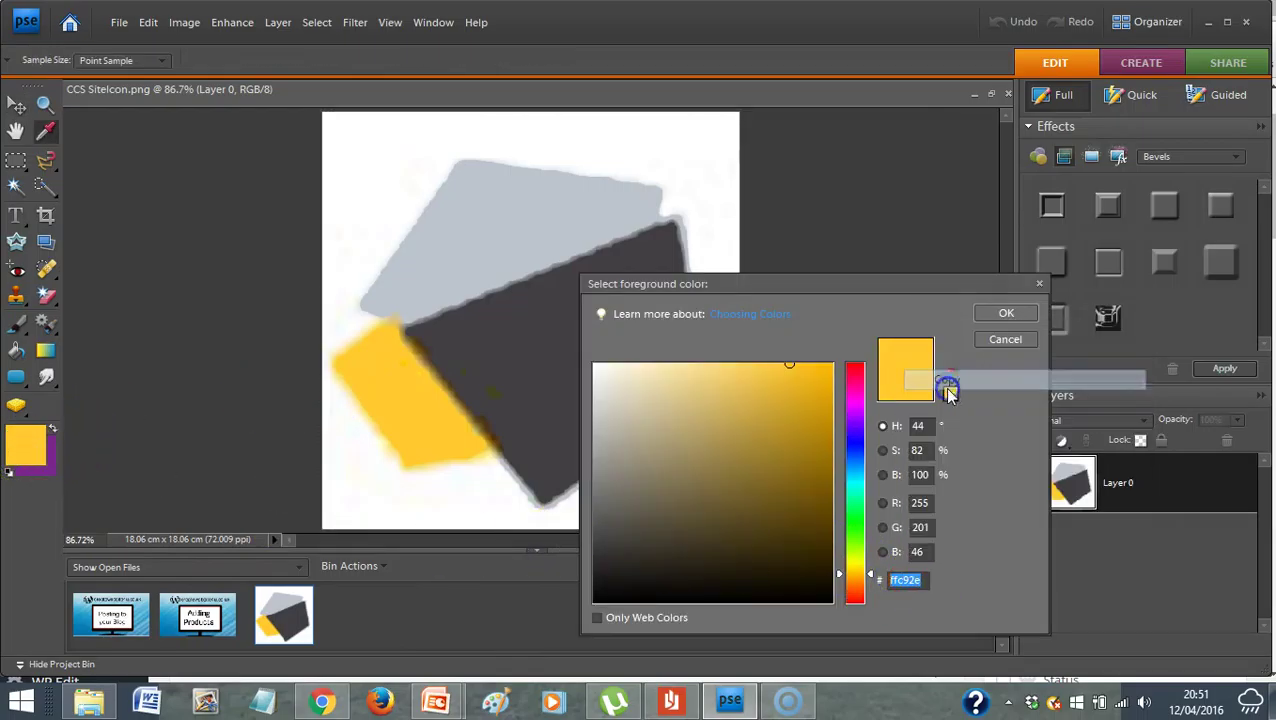
- Make all the post text custom colour ffc92e, Arial, 14pt
{"action": "left_click", "coordinate": [321, 703]}
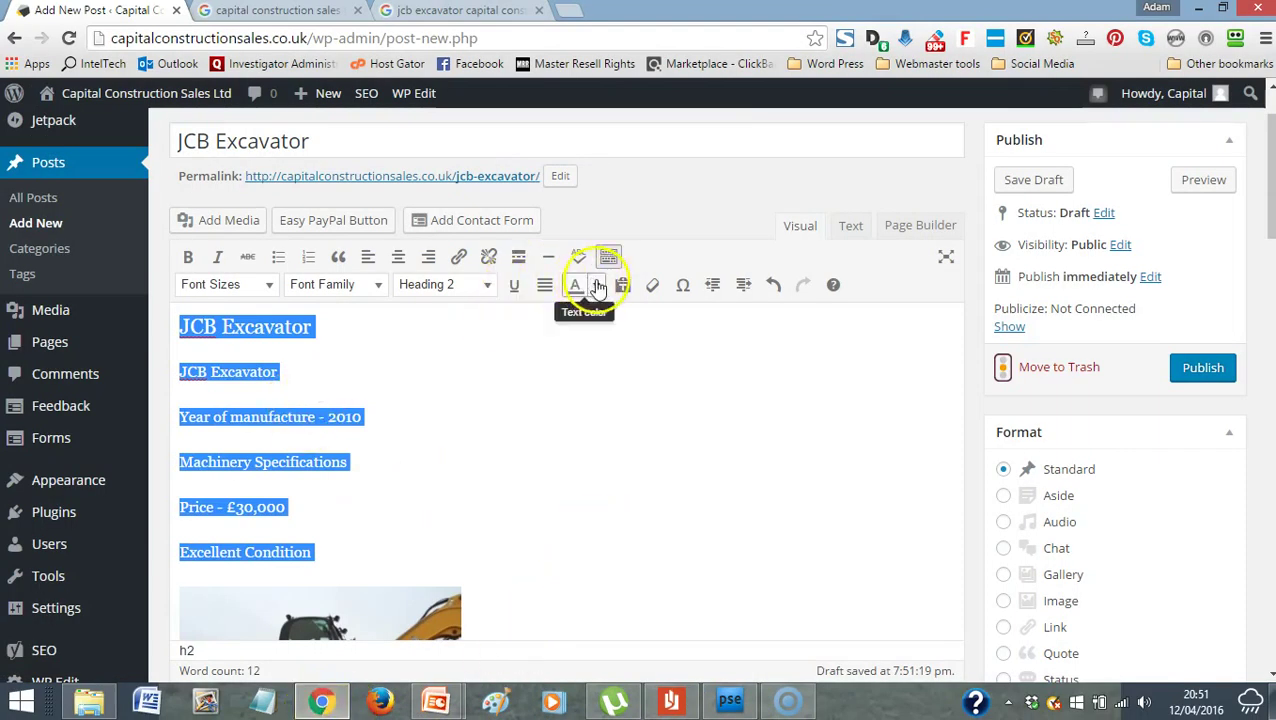
{"action": "left_click", "coordinate": [600, 290]}
{"action": "left_click", "coordinate": [657, 415]}
{"action": "left_click_drag", "start_coordinate": [785, 396], "coordinate": [710, 403]}
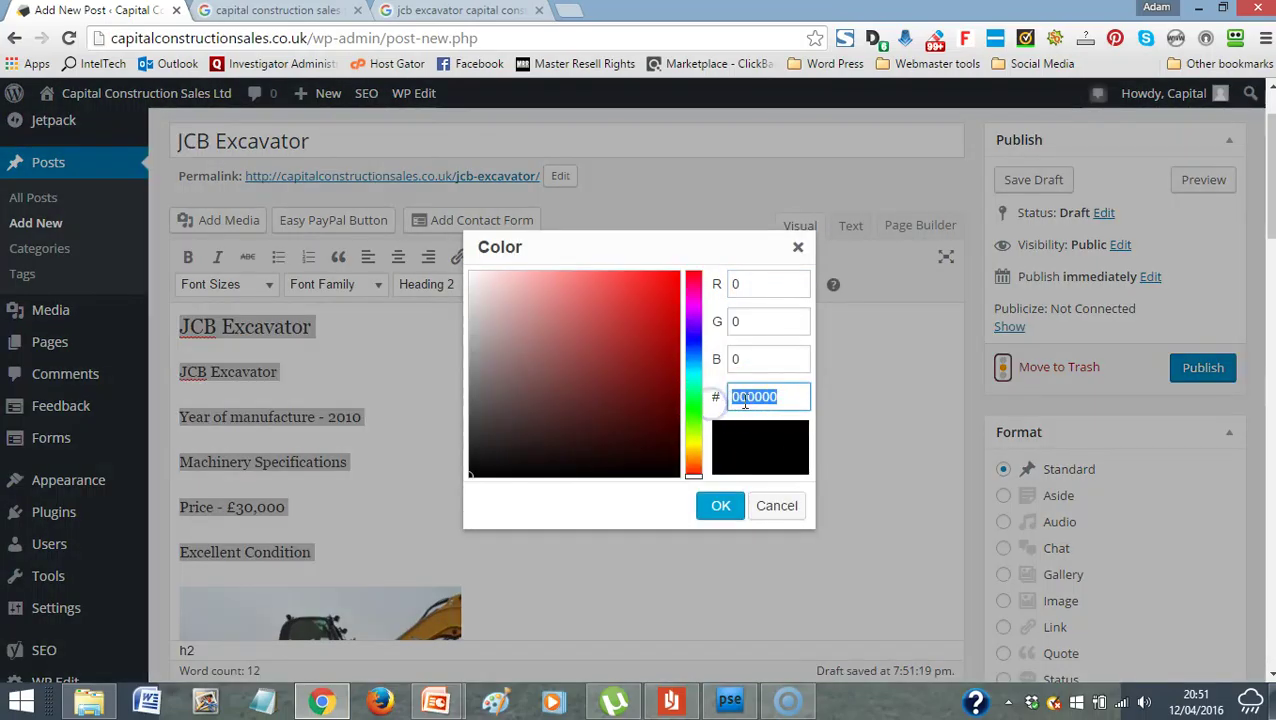
{"action": "right_click", "coordinate": [743, 398]}
{"action": "left_click", "coordinate": [789, 458]}
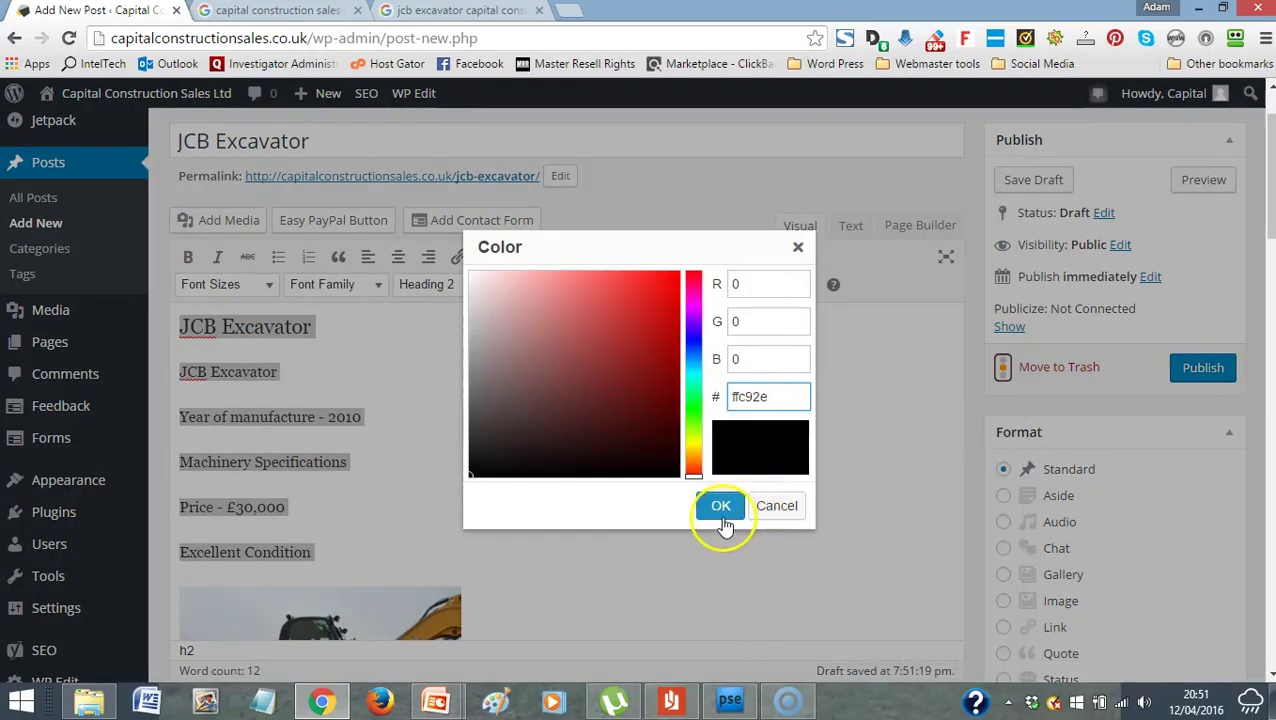
{"action": "left_click", "coordinate": [721, 507]}
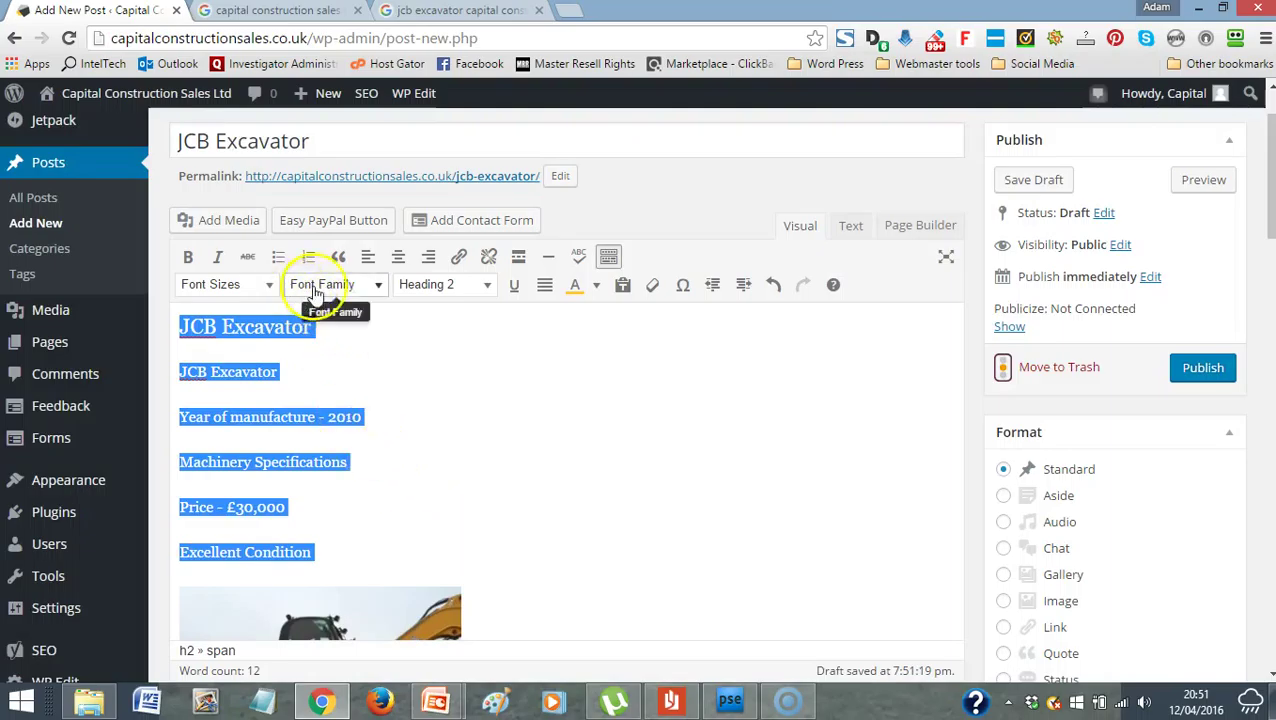
{"action": "left_click", "coordinate": [381, 287]}
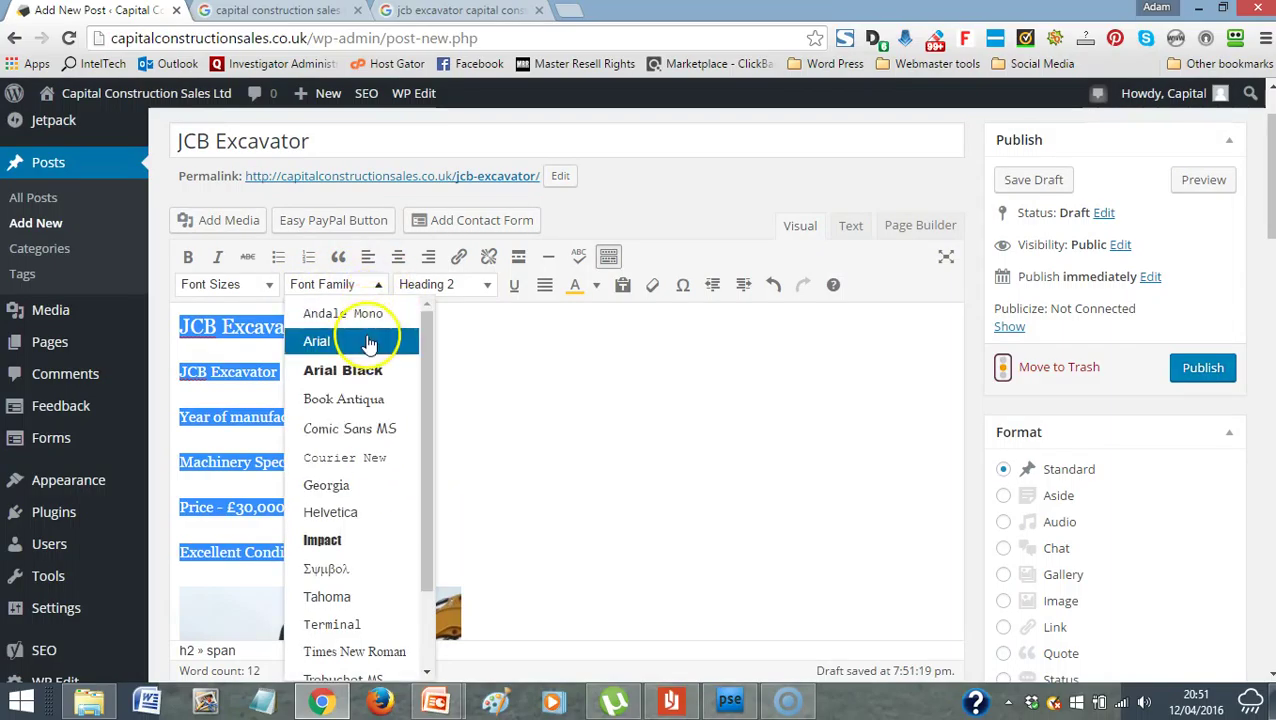
{"action": "left_click", "coordinate": [366, 335]}
{"action": "left_click", "coordinate": [270, 287]}
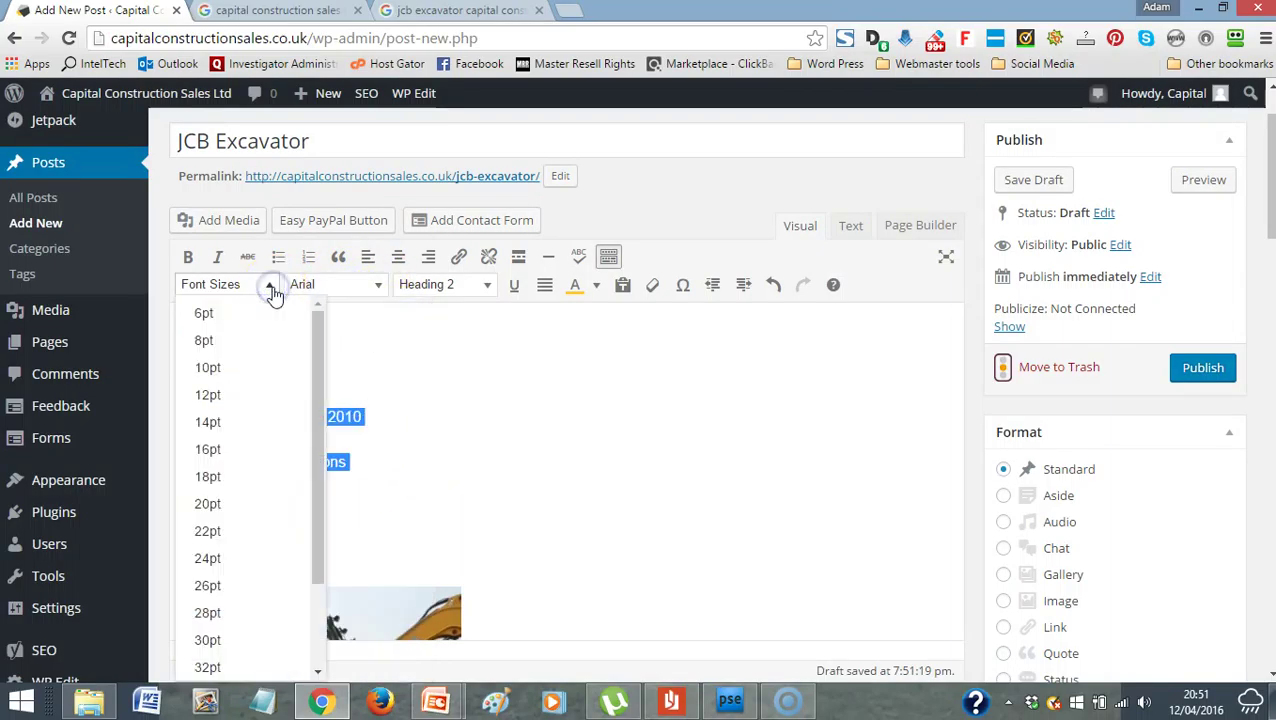
{"action": "left_click", "coordinate": [250, 423]}
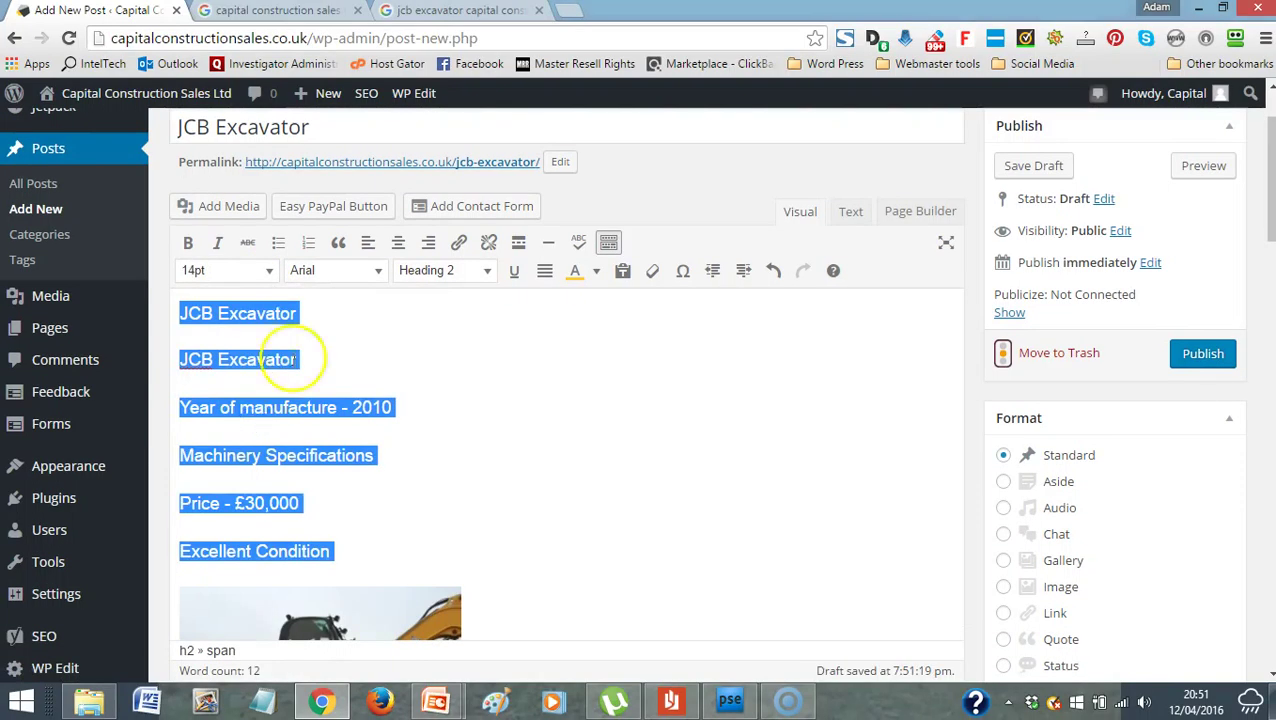
- Make the top JCB Excavator heading 18pt bold, then go to the end of the second line
{"action": "left_click_drag", "start_coordinate": [310, 313], "coordinate": [218, 313]}
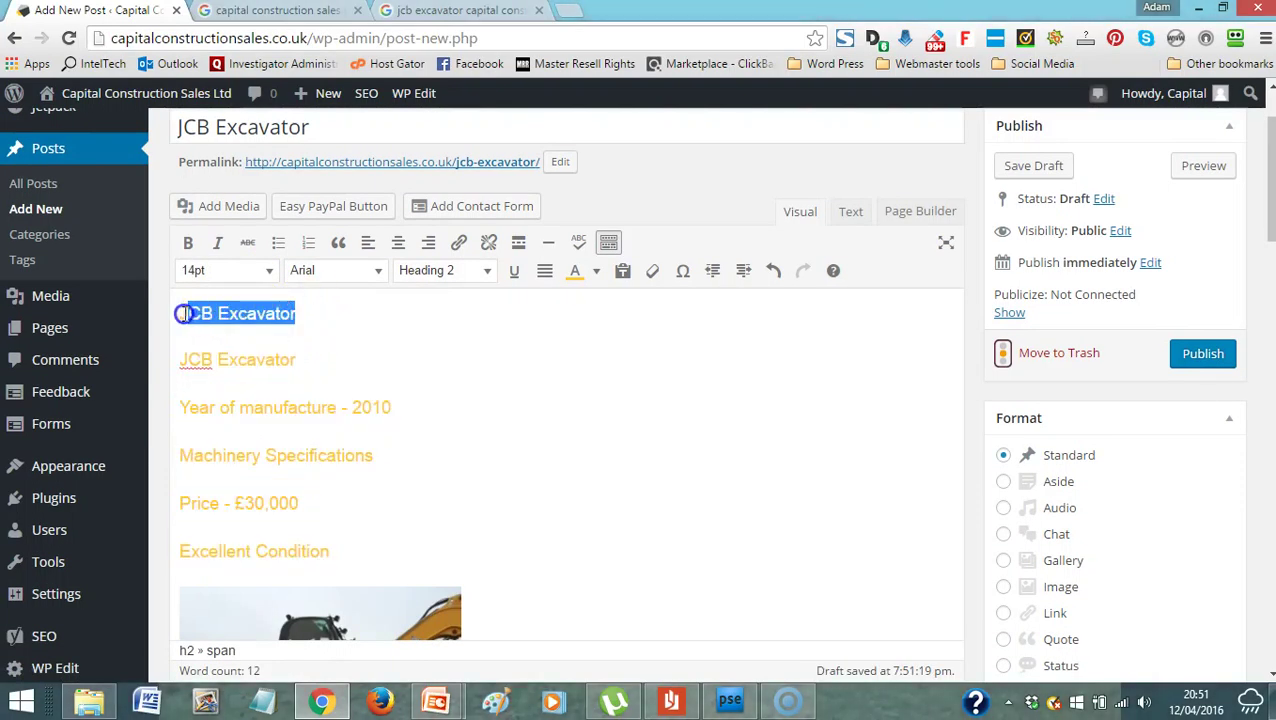
{"action": "left_click", "coordinate": [270, 271]}
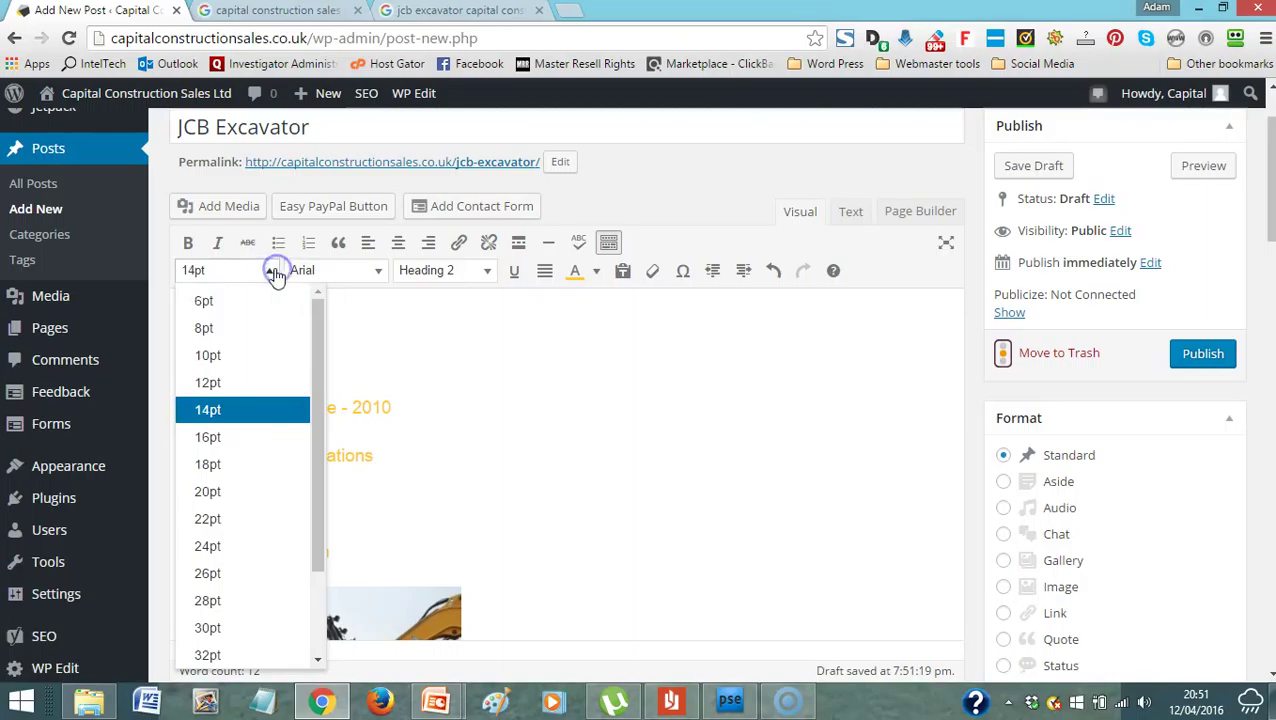
{"action": "left_click", "coordinate": [248, 466]}
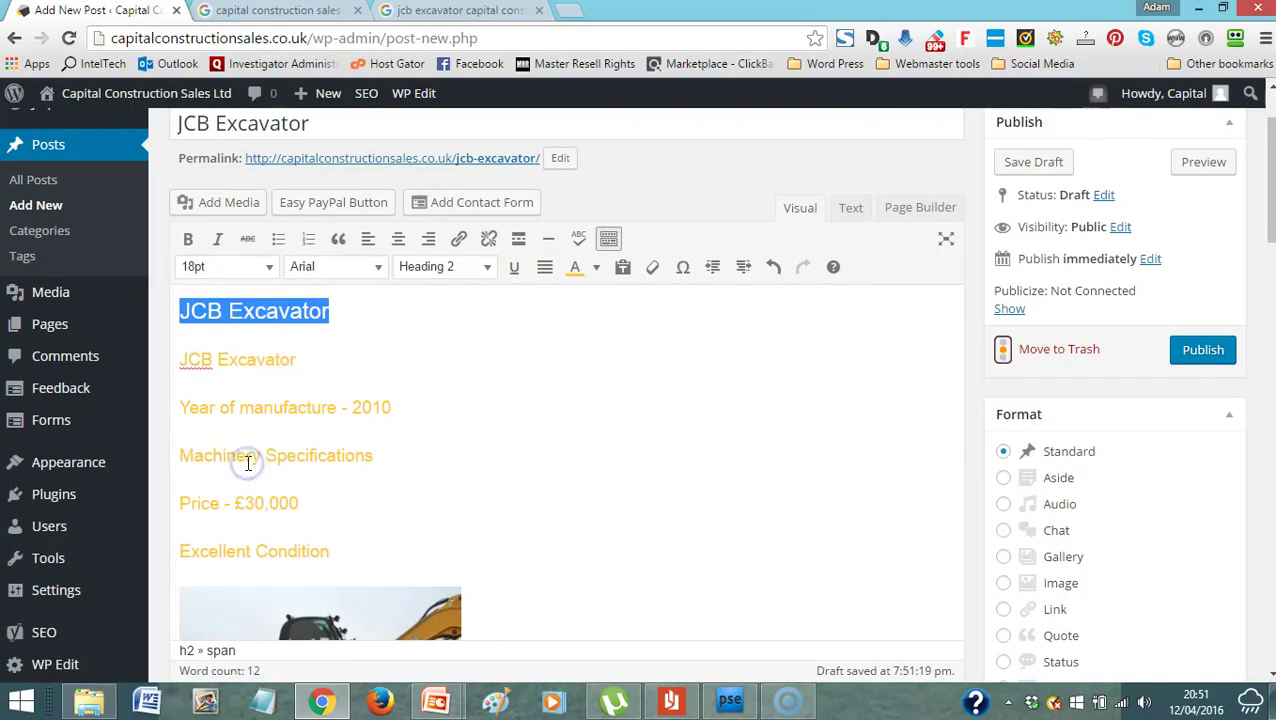
{"action": "left_click", "coordinate": [183, 239]}
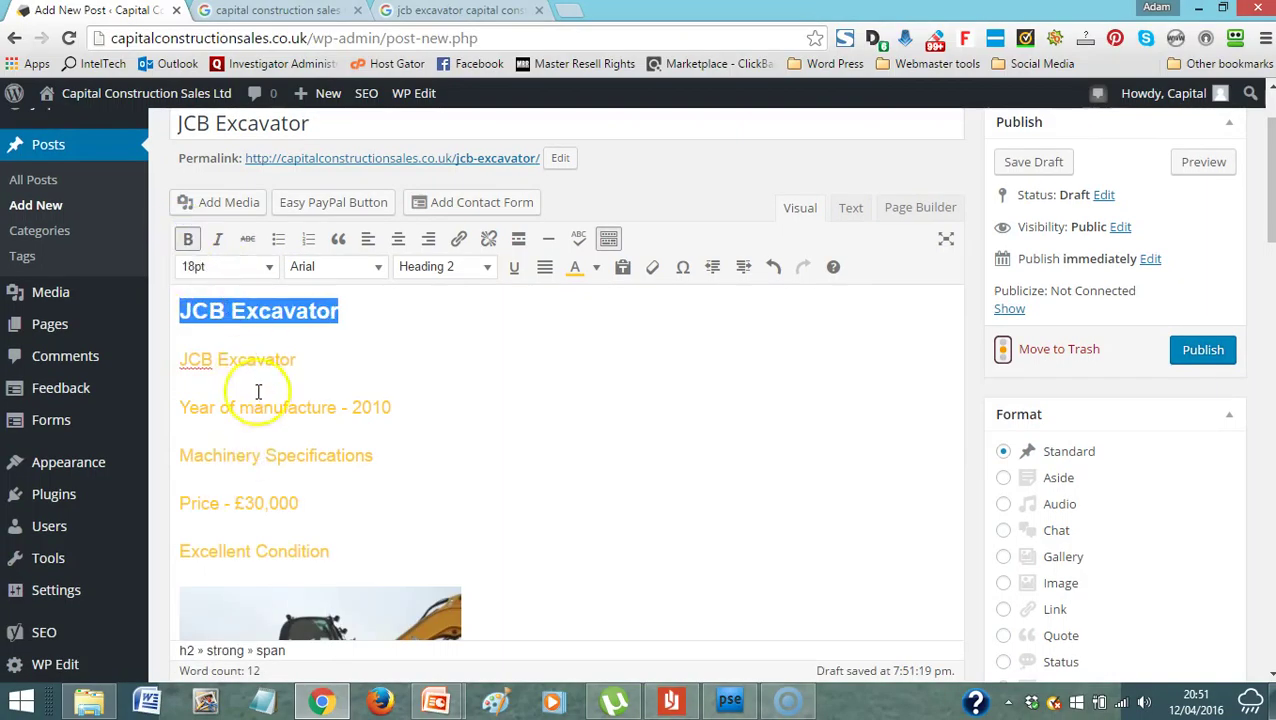
{"action": "left_click", "coordinate": [306, 363]}
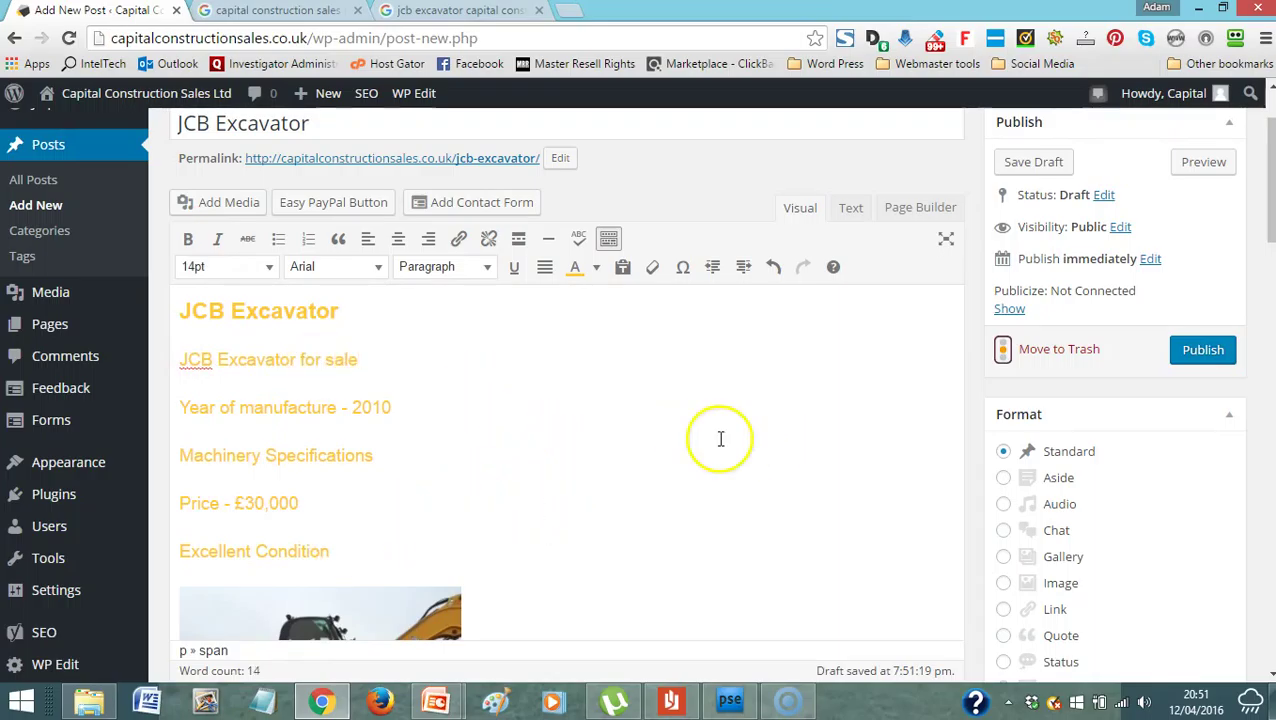
- Set the Post Options Page Title to Hide and publish the JCB Excavator post
{"action": "left_click_drag", "start_coordinate": [1270, 175], "coordinate": [1270, 330]}
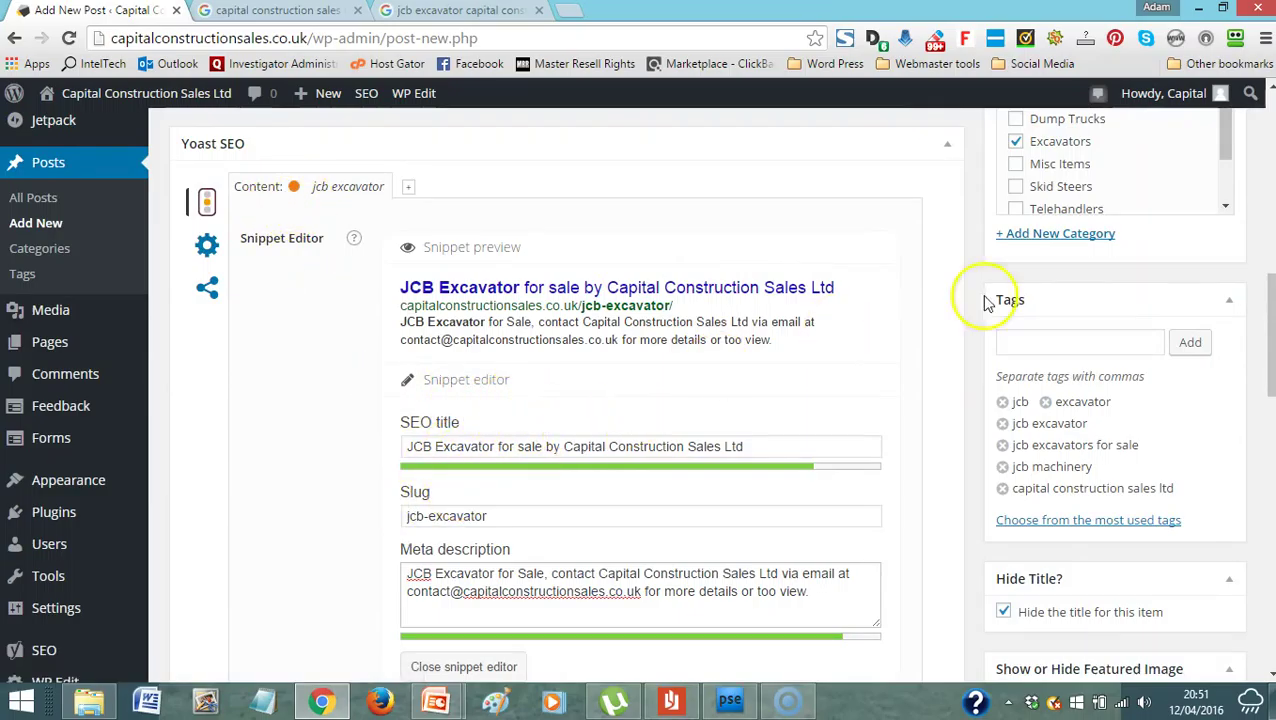
{"action": "left_click_drag", "start_coordinate": [1270, 295], "coordinate": [1270, 509]}
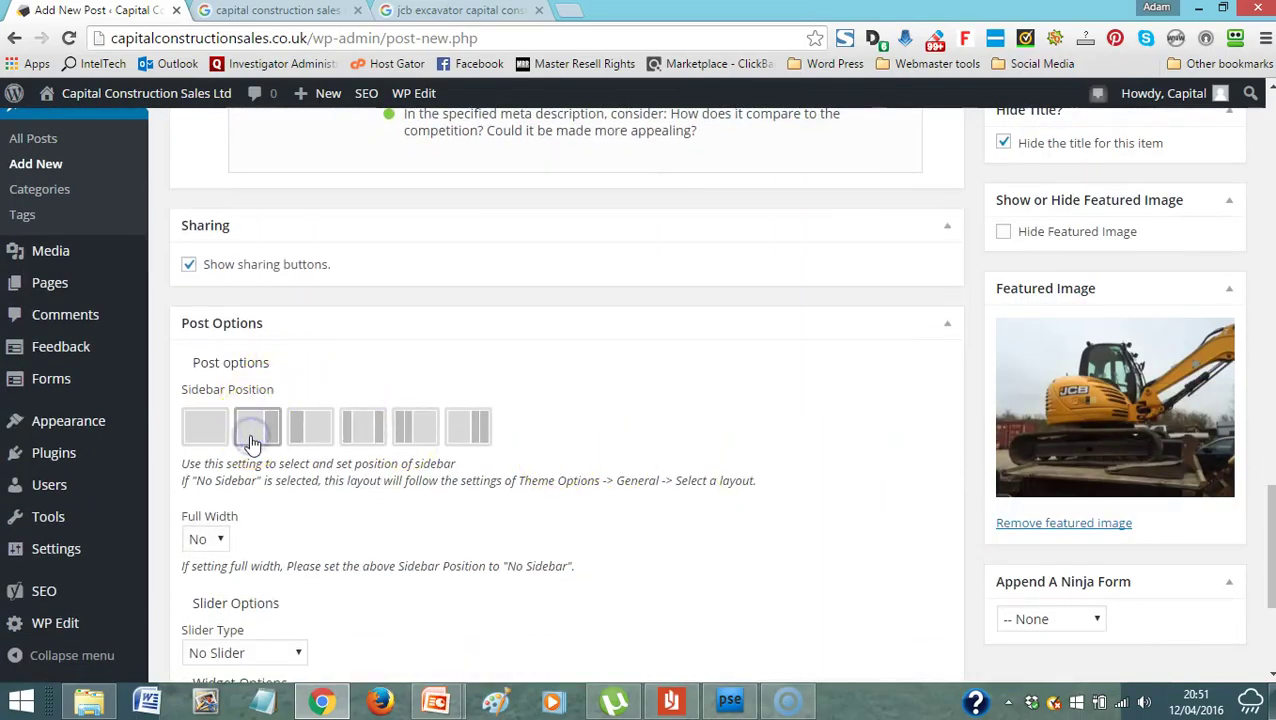
{"action": "left_click_drag", "start_coordinate": [1270, 511], "coordinate": [1270, 570]}
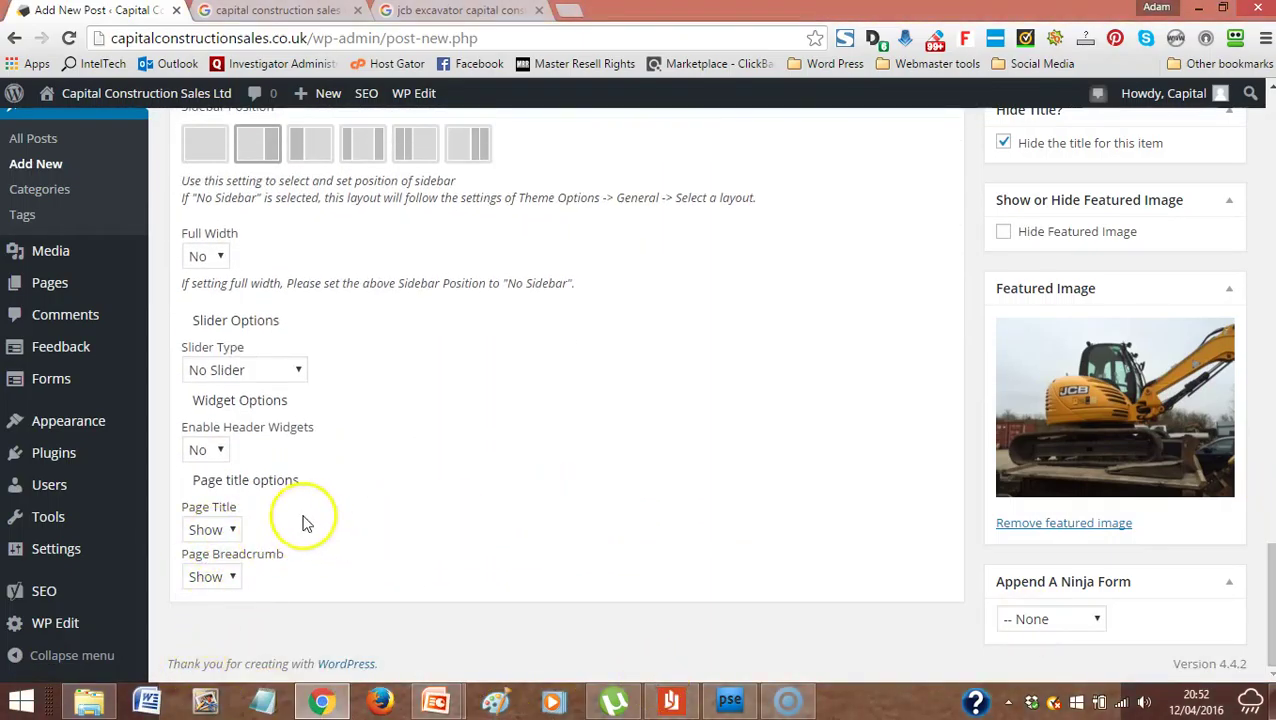
{"action": "left_click", "coordinate": [233, 530]}
{"action": "left_click", "coordinate": [233, 571]}
{"action": "left_click_drag", "start_coordinate": [1272, 555], "coordinate": [1270, 275]}
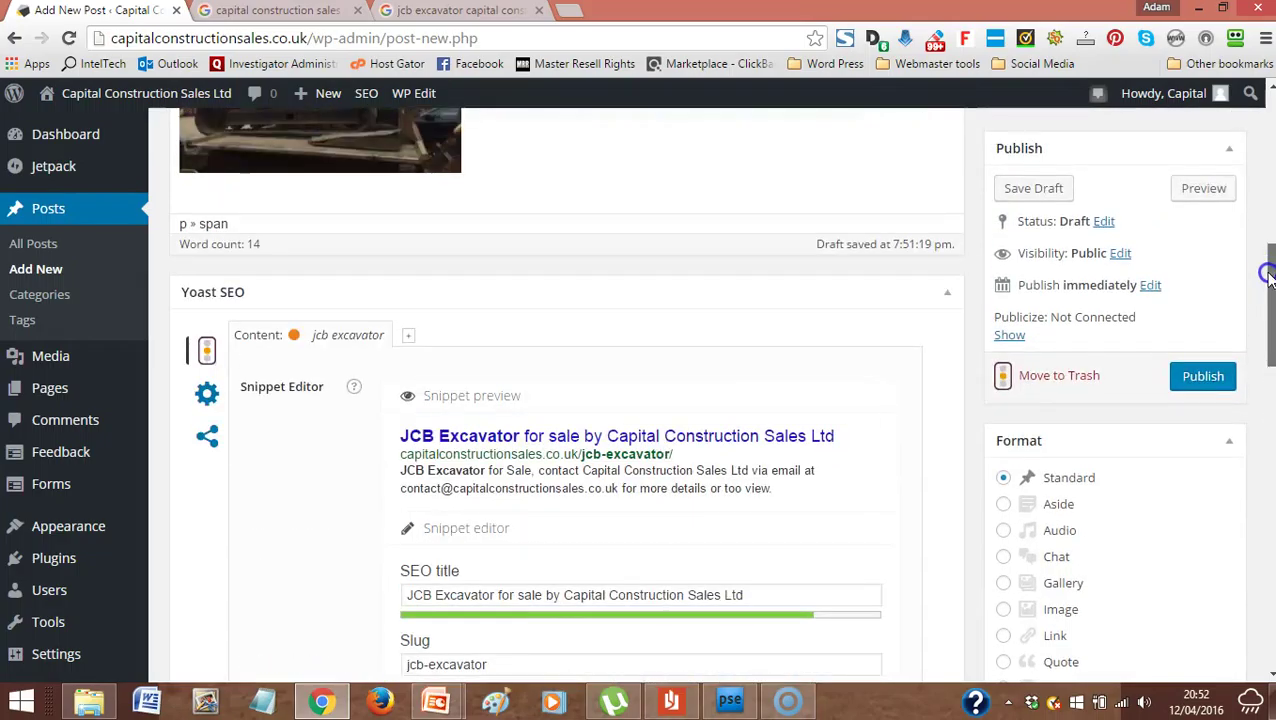
{"action": "left_click", "coordinate": [1203, 377]}
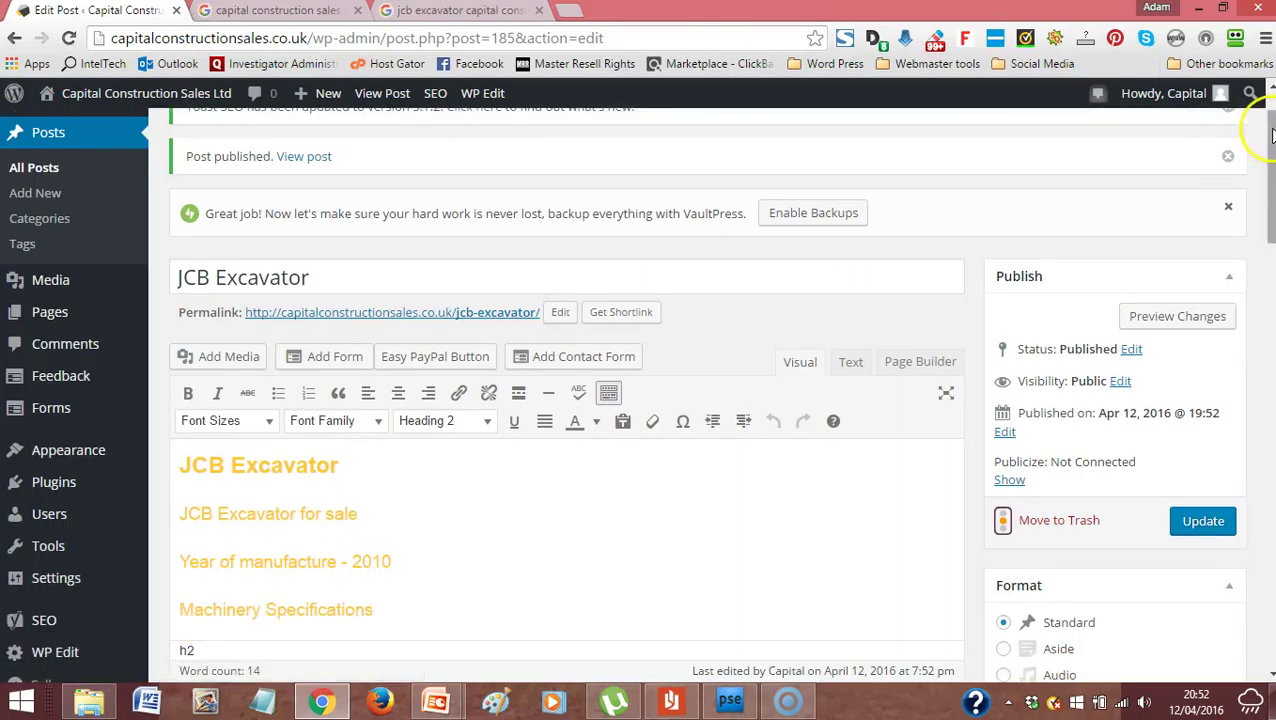
- Scroll down the published post's edit screen to review its content
{"action": "scroll", "coordinate": [1272, 135], "scroll_direction": "down", "scroll_amount": 2}
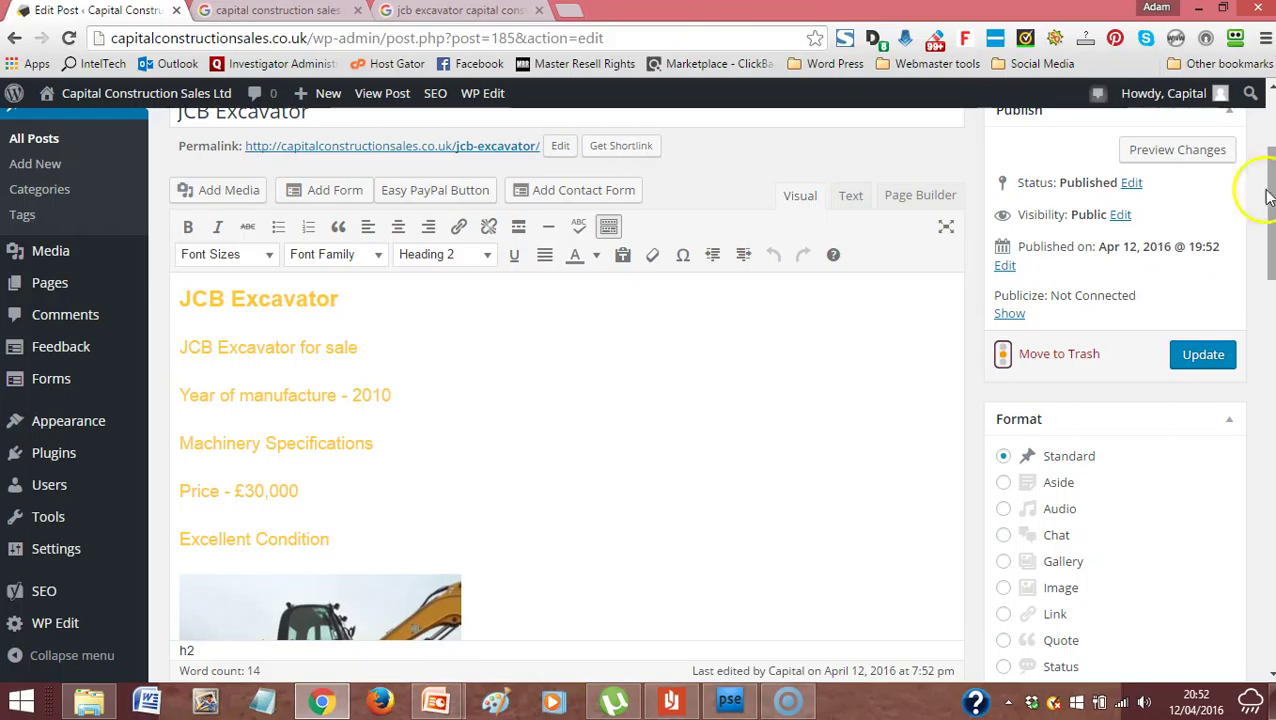
{"action": "scroll", "coordinate": [1265, 200], "scroll_direction": "down", "scroll_amount": 1}
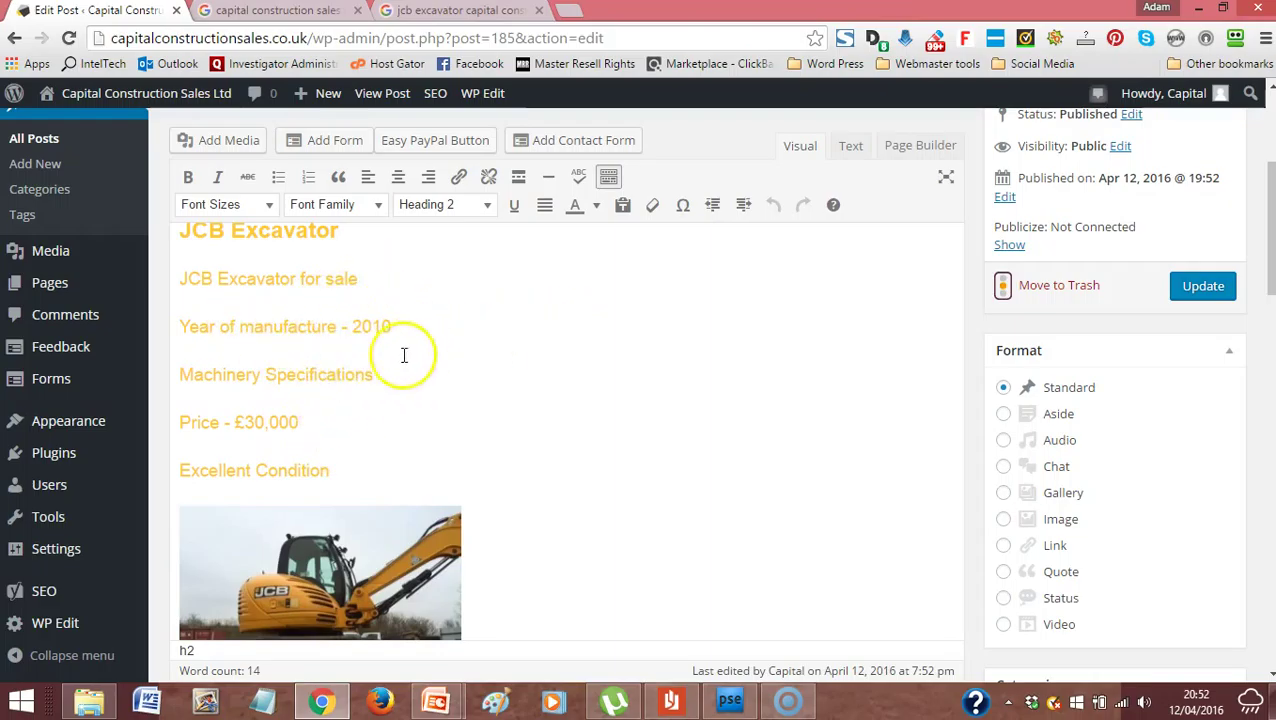
- Delete the stray 'Pr', put 'Price - £30,000' on its own line, and start a new line below
{"action": "left_click", "coordinate": [309, 415]}
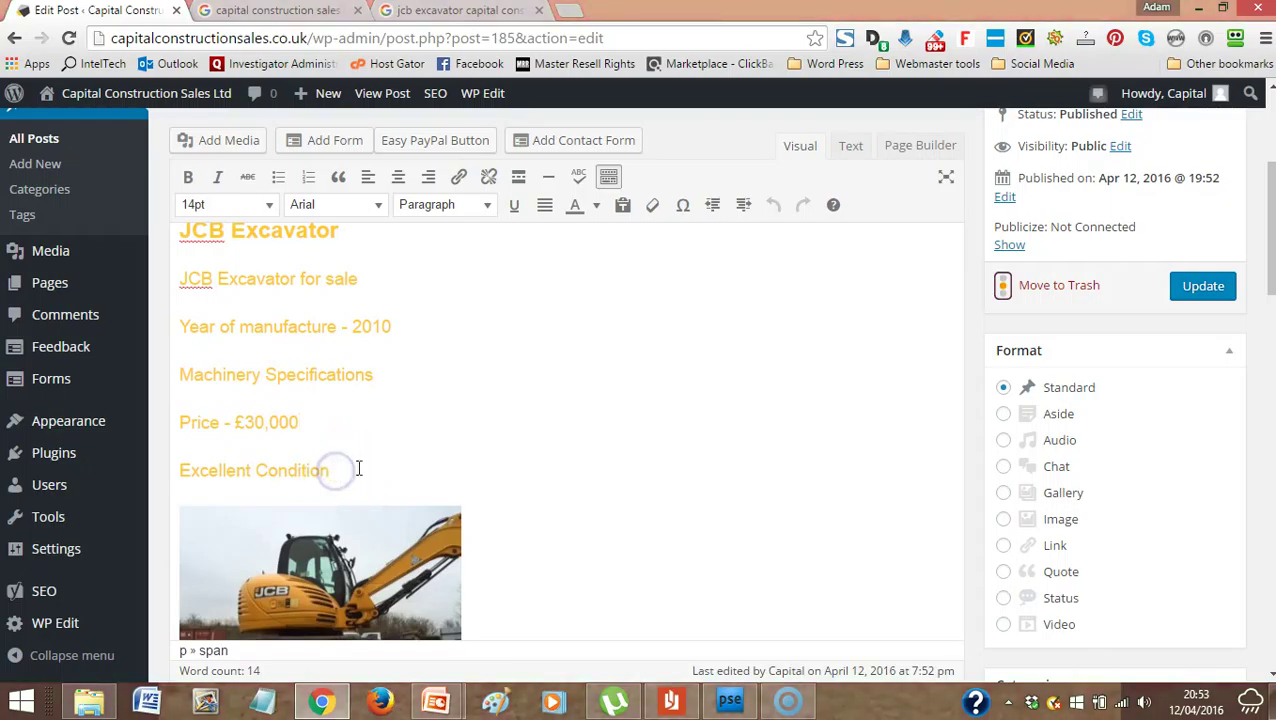
{"action": "left_click_drag", "start_coordinate": [333, 470], "coordinate": [198, 398]}
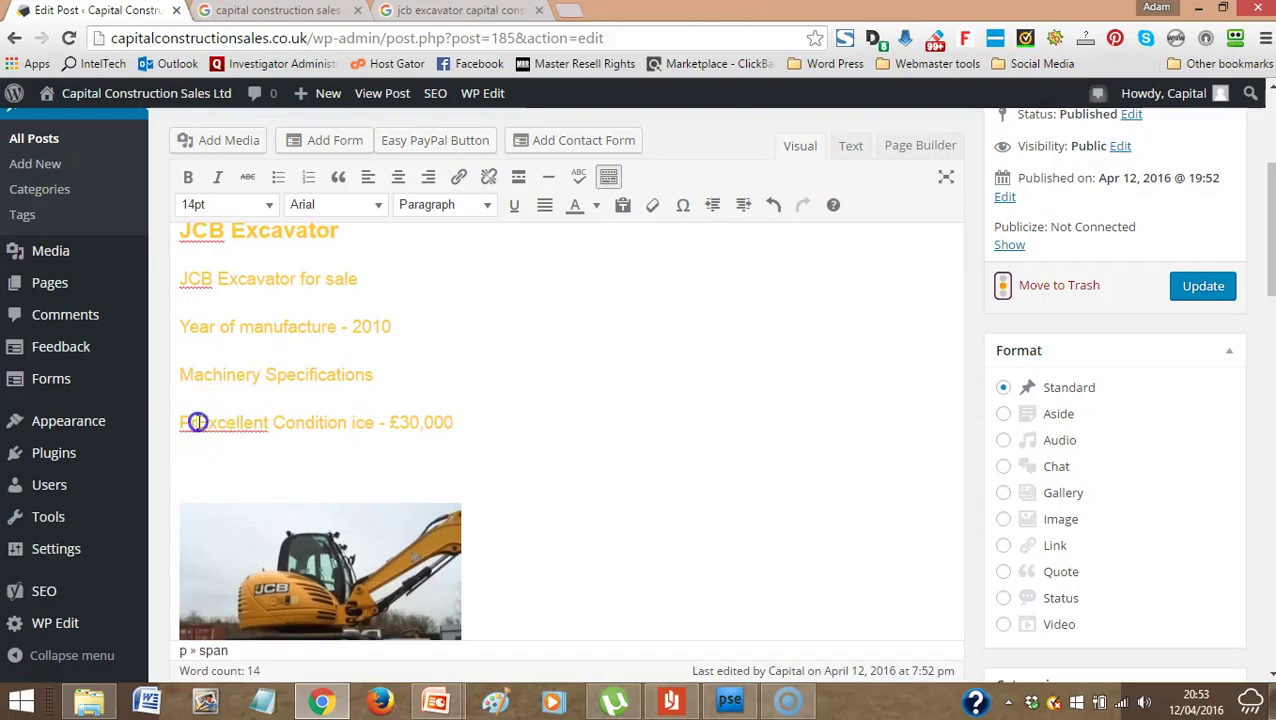
{"action": "left_click", "coordinate": [195, 422]}
{"action": "key", "text": "BackSpace"}
{"action": "key", "text": "BackSpace"}
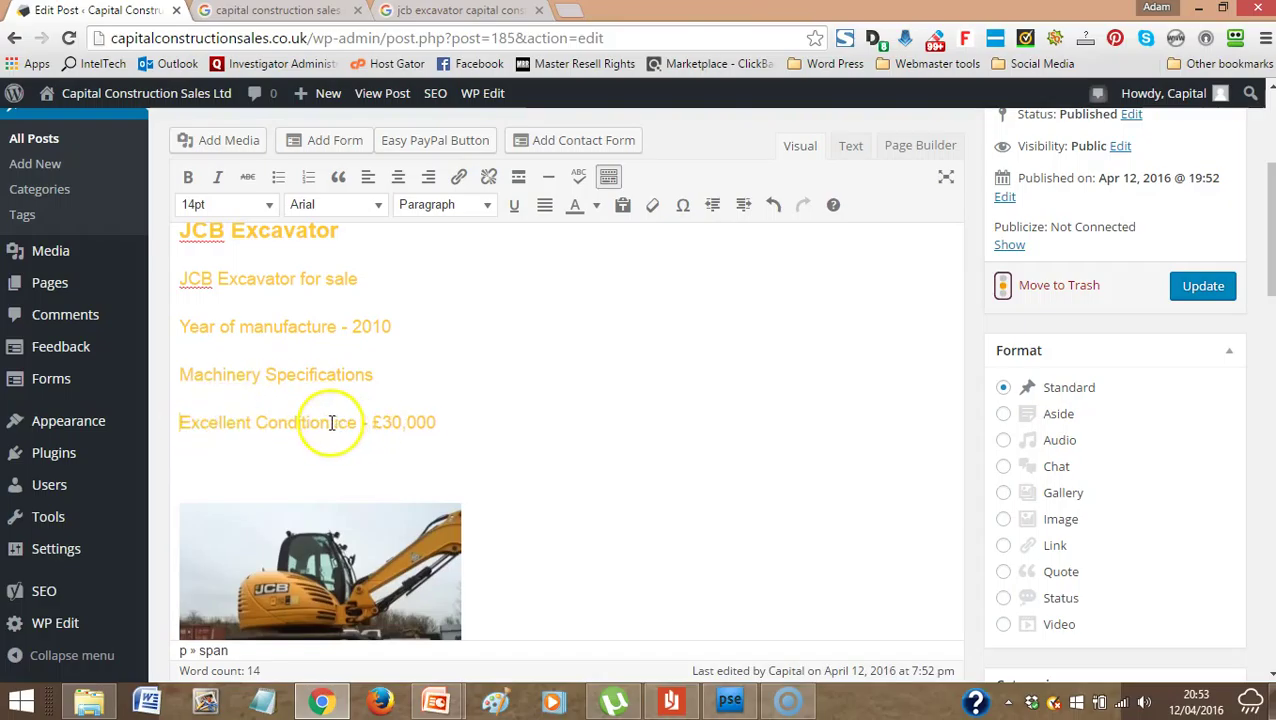
{"action": "left_click", "coordinate": [332, 422]}
{"action": "key", "text": "Return"}
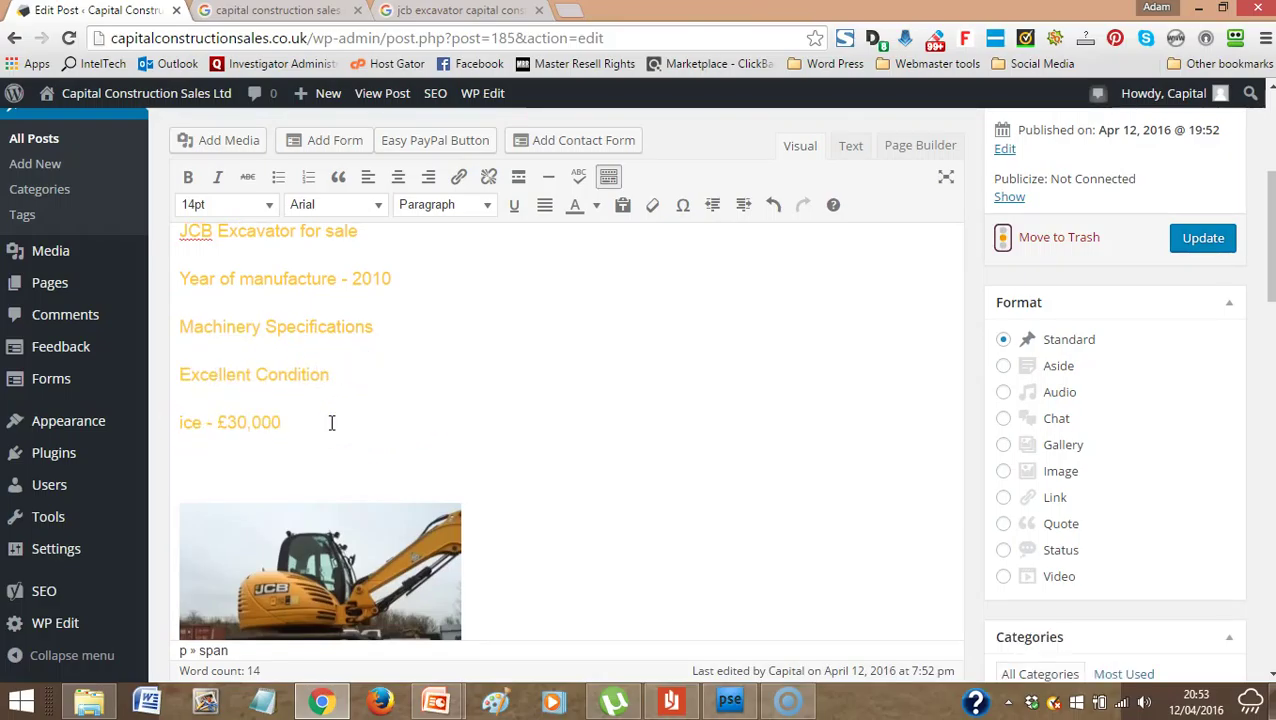
{"action": "left_click", "coordinate": [316, 425]}
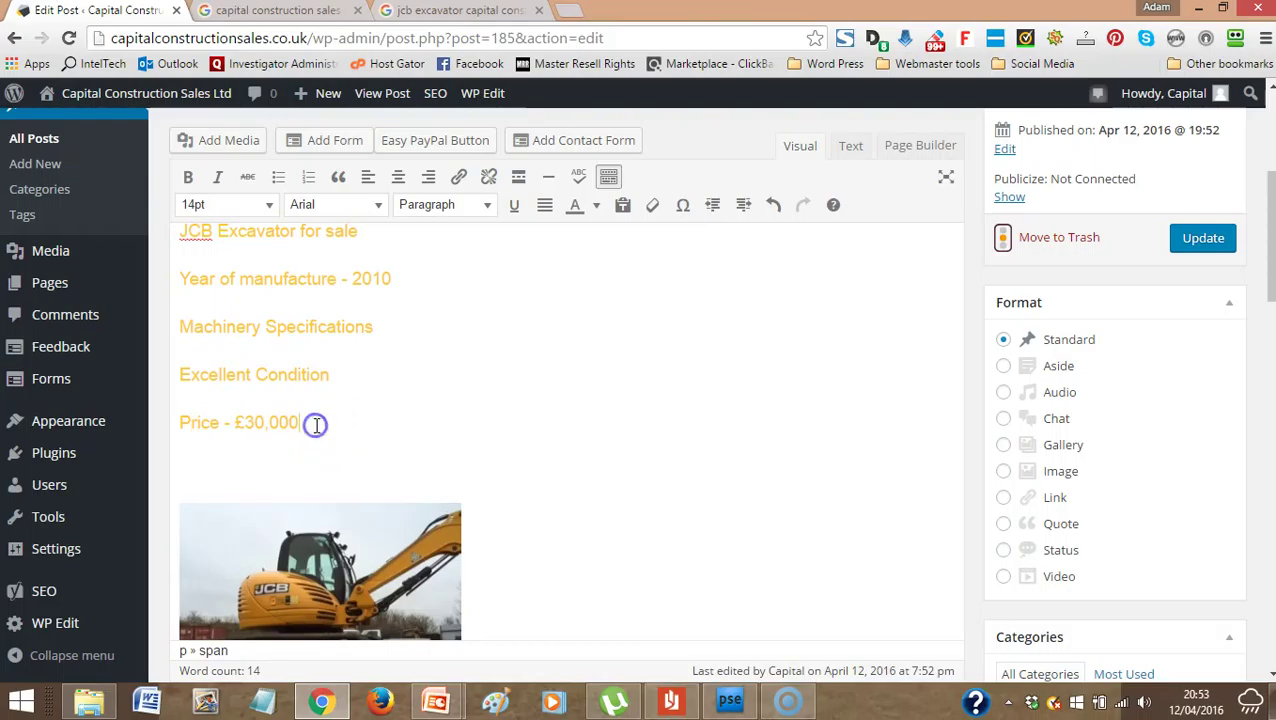
{"action": "key", "text": "Return"}
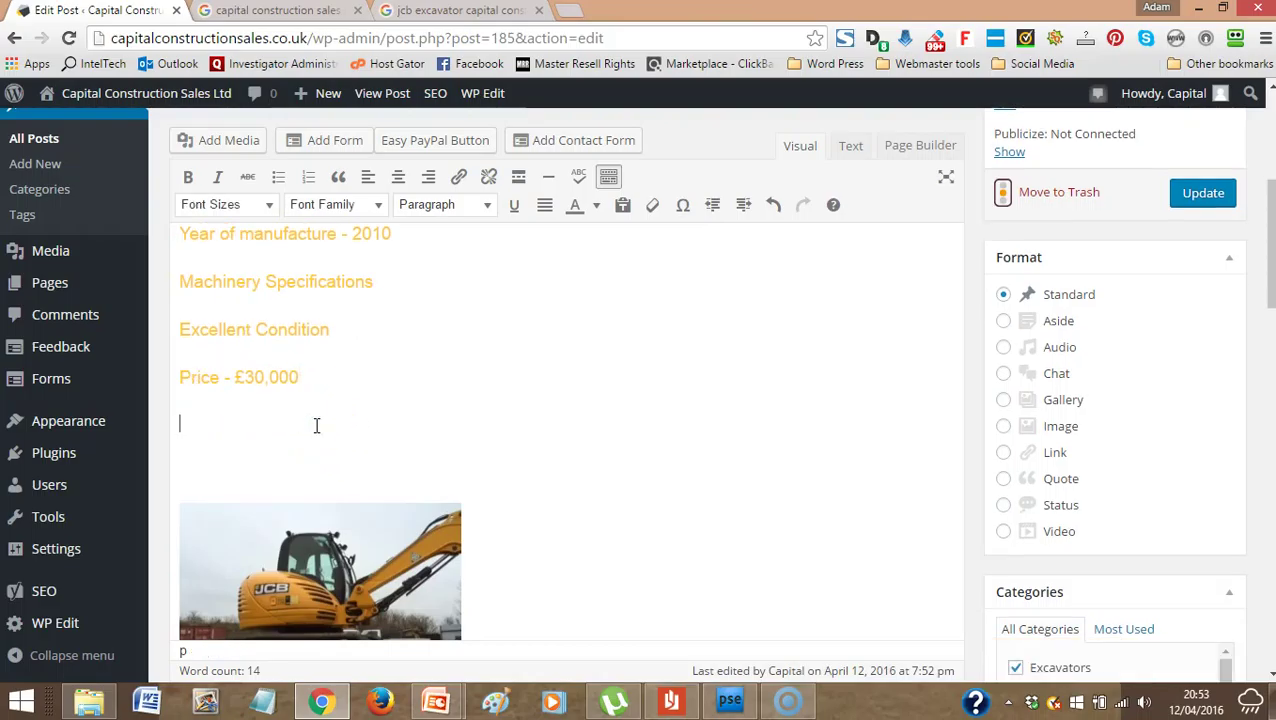
{"action": "left_click", "coordinate": [253, 407]}
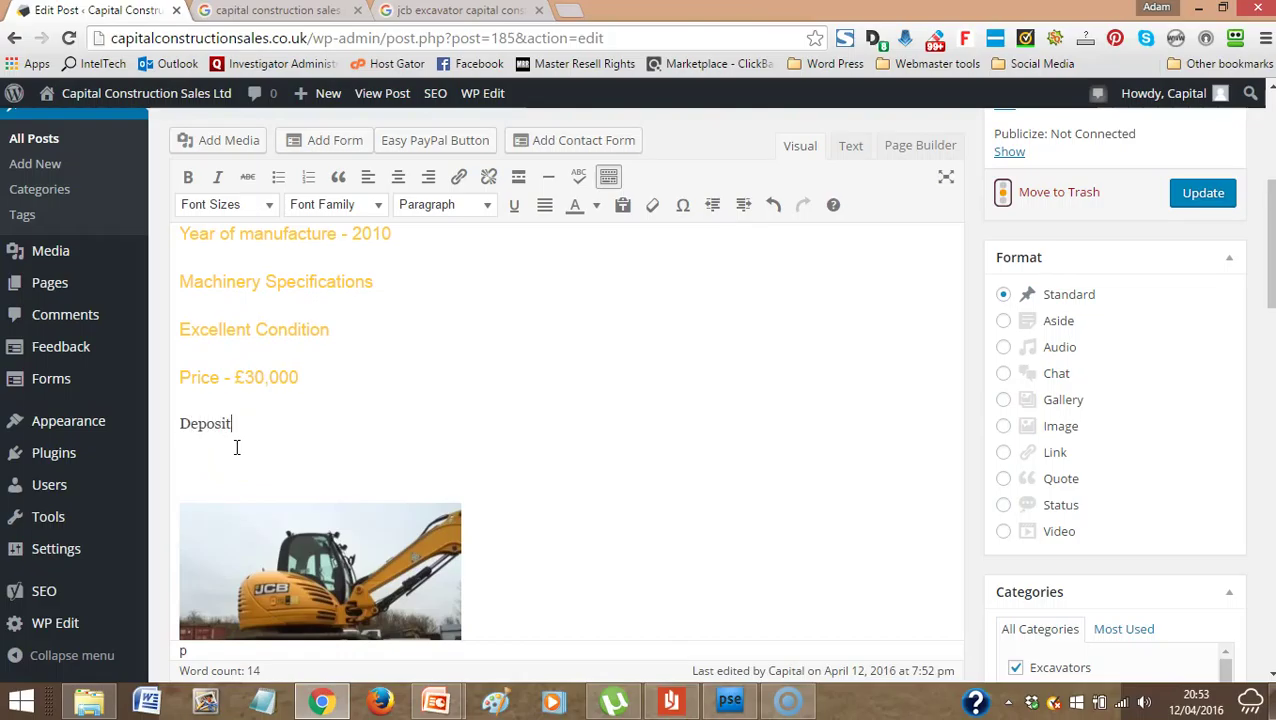
- Style the Deposit line in colour ffc92e, 14pt, Arial
{"action": "left_click", "coordinate": [234, 422]}
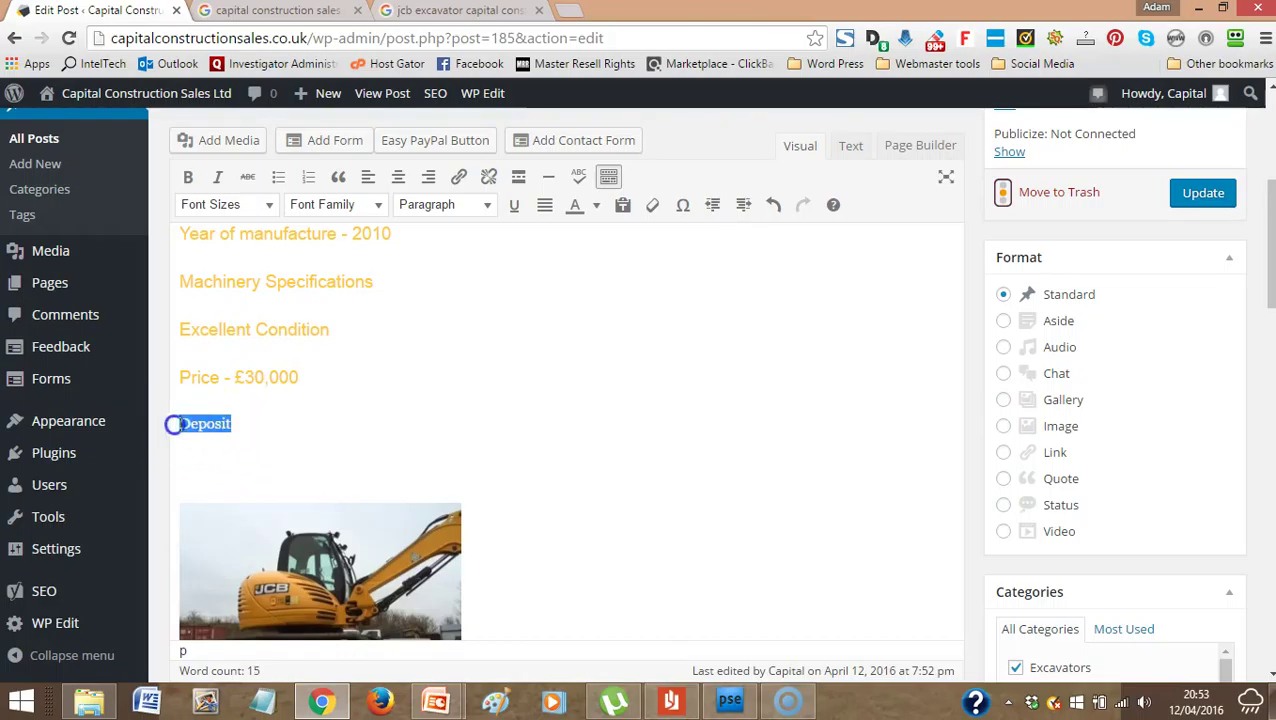
{"action": "left_click", "coordinate": [596, 205]}
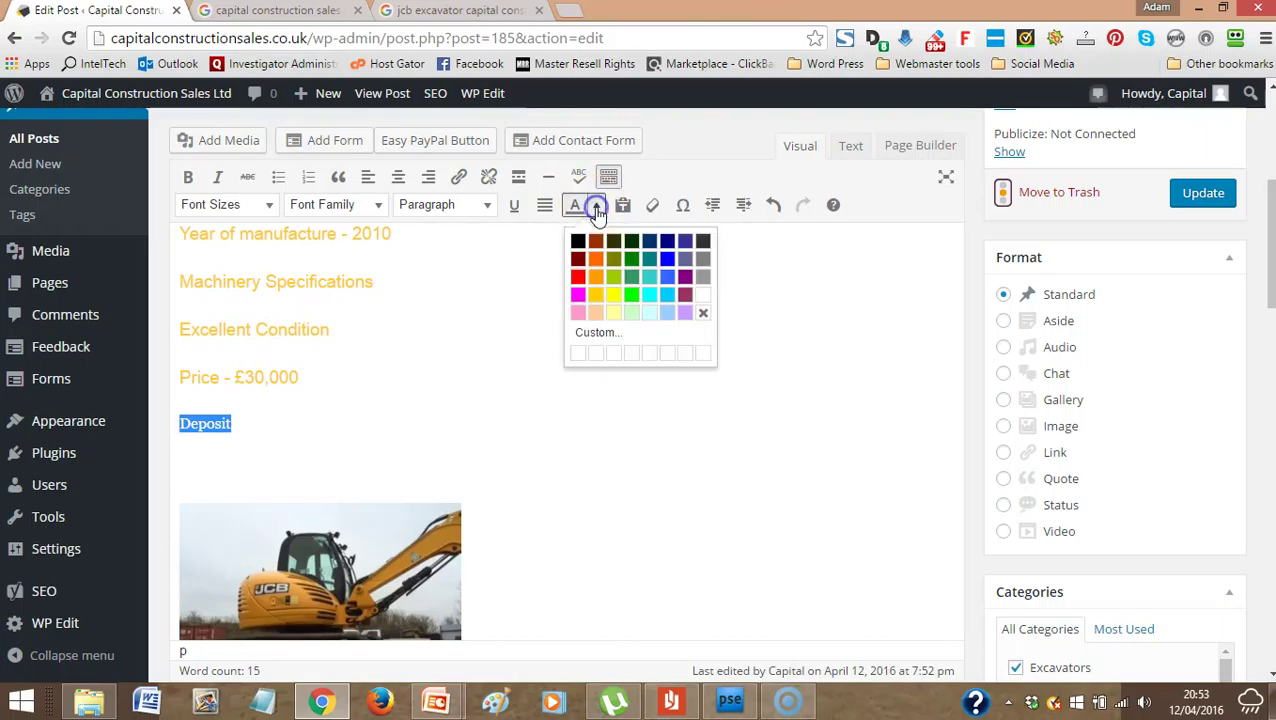
{"action": "left_click", "coordinate": [645, 336]}
{"action": "left_click", "coordinate": [767, 397]}
{"action": "right_click", "coordinate": [727, 396]}
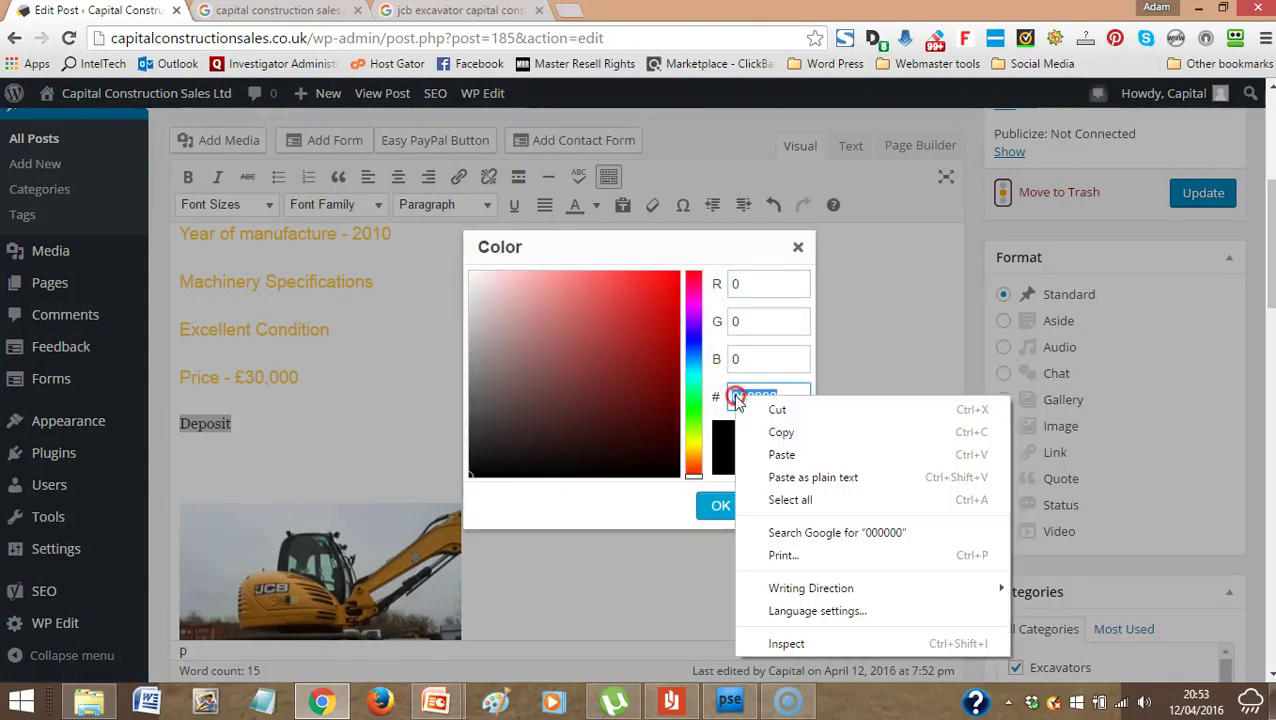
{"action": "left_click", "coordinate": [778, 454]}
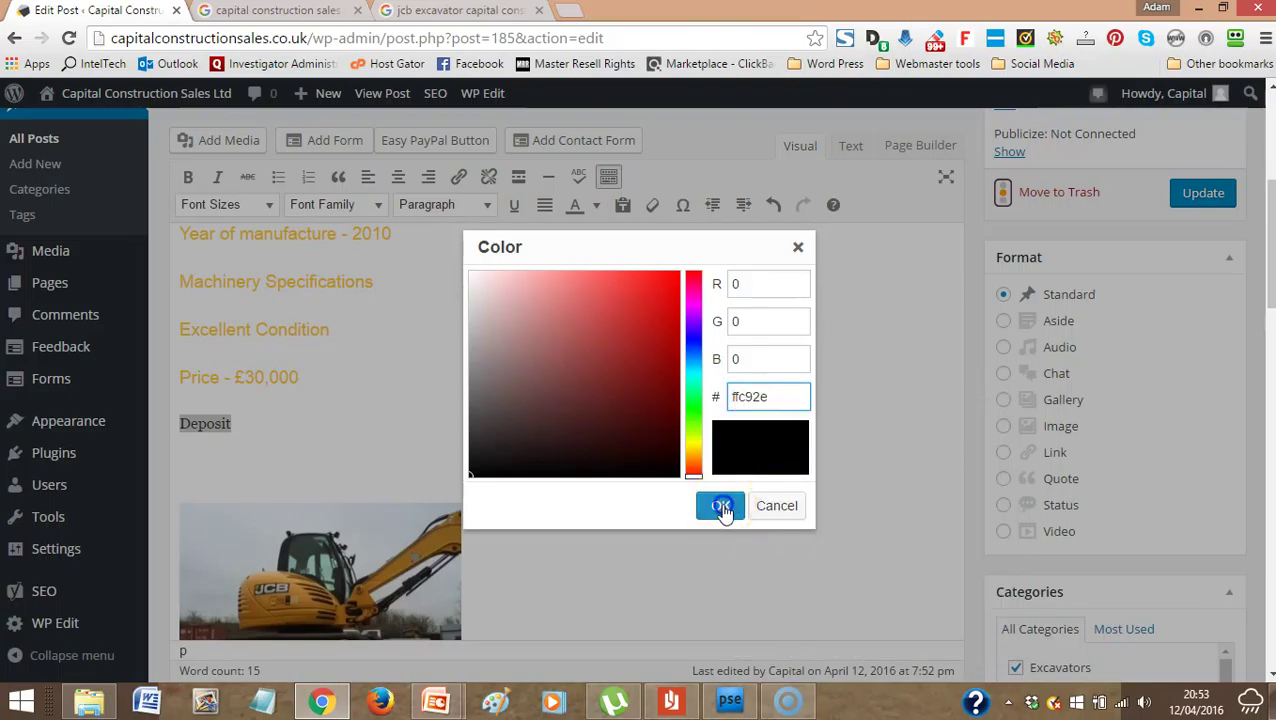
{"action": "left_click", "coordinate": [720, 505]}
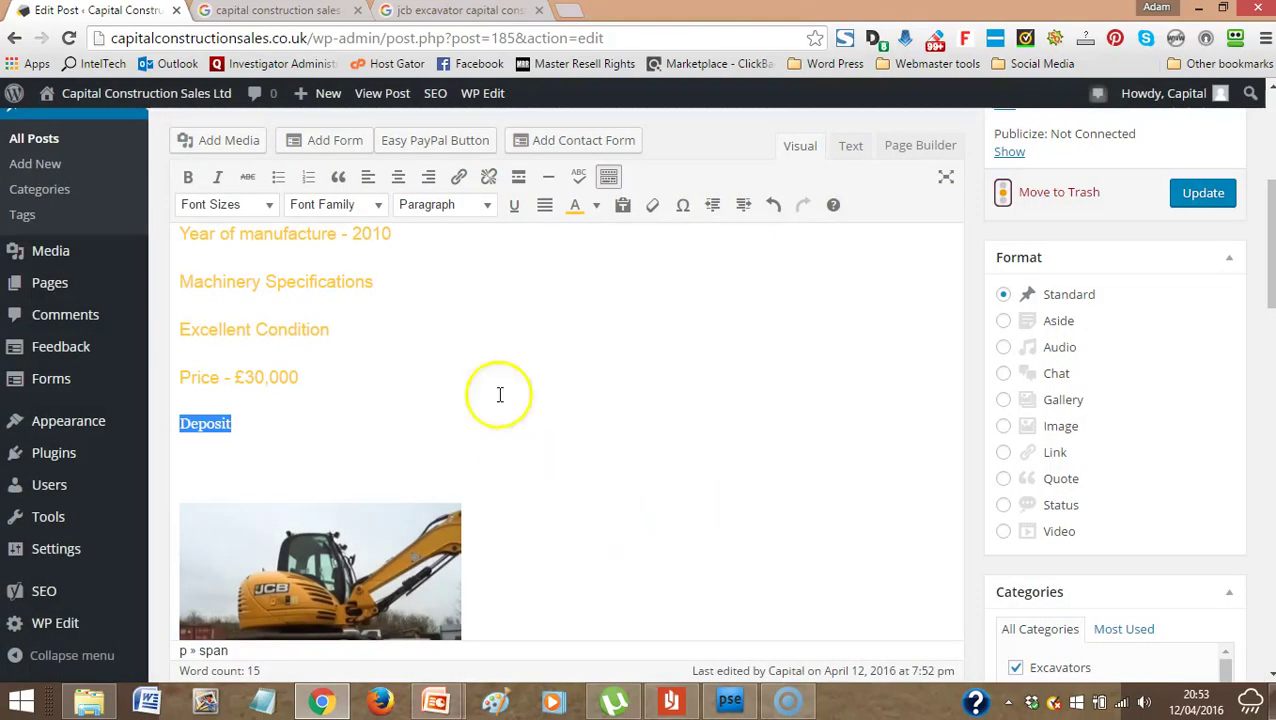
{"action": "left_click", "coordinate": [269, 205]}
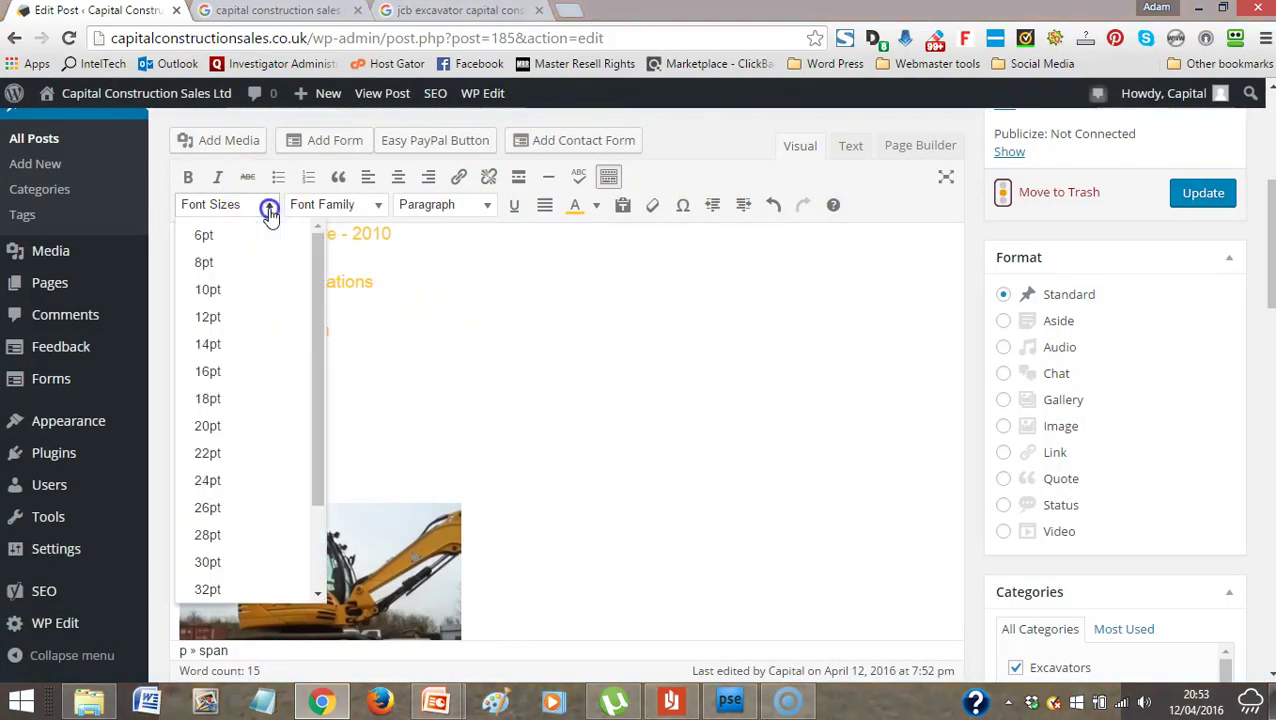
{"action": "left_click", "coordinate": [256, 344]}
{"action": "left_click", "coordinate": [379, 204]}
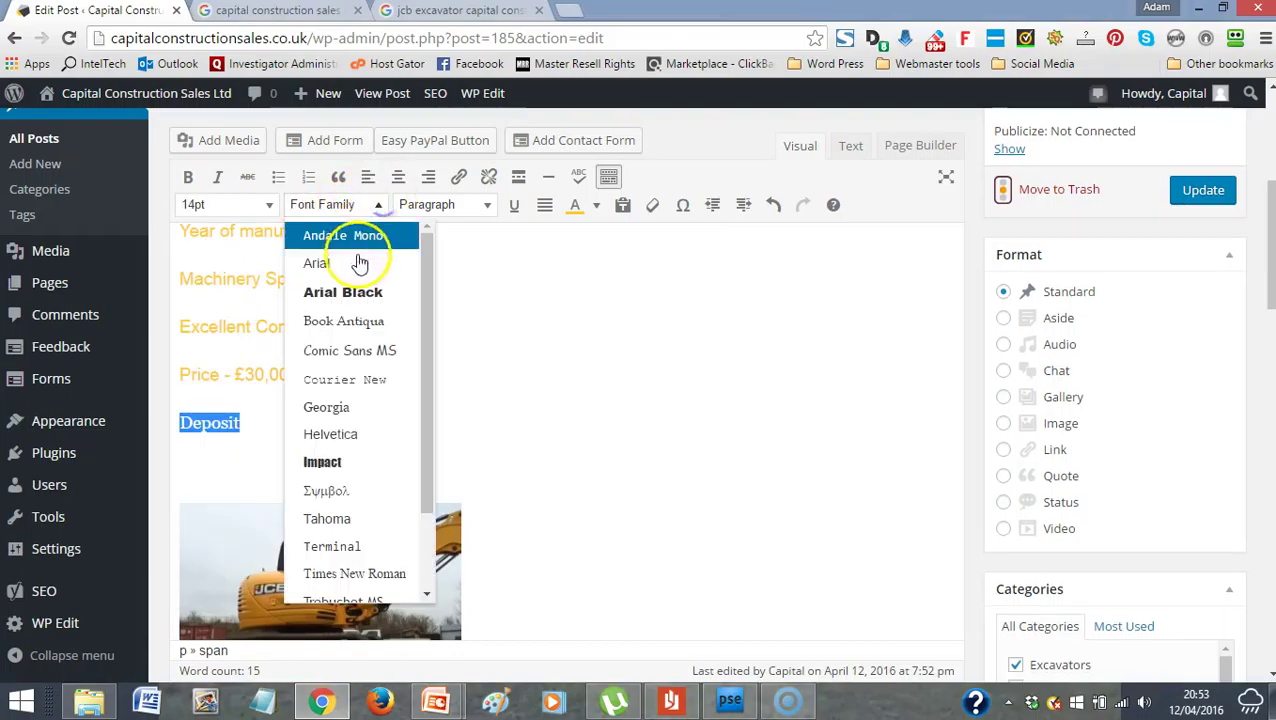
{"action": "left_click", "coordinate": [359, 264]}
- Add an empty paragraph after the Price line, above Deposit
{"action": "left_click", "coordinate": [279, 422]}
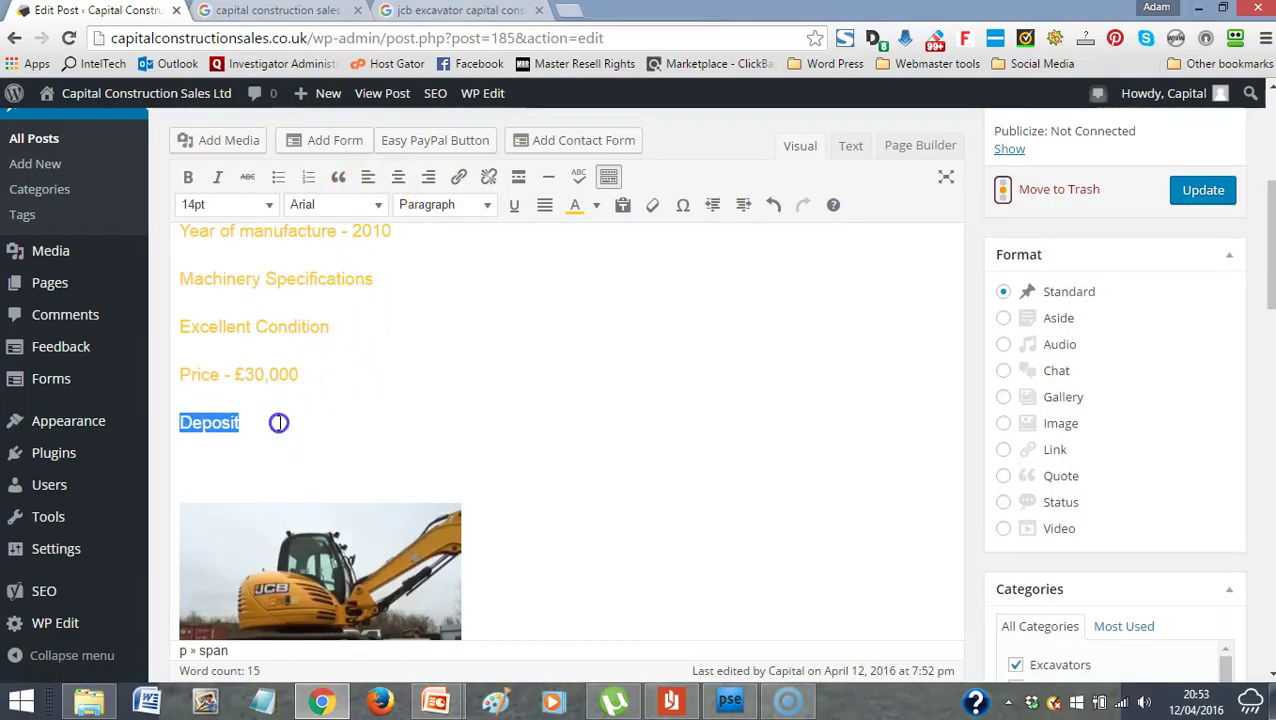
{"action": "left_click", "coordinate": [327, 373]}
{"action": "key", "text": "Return"}
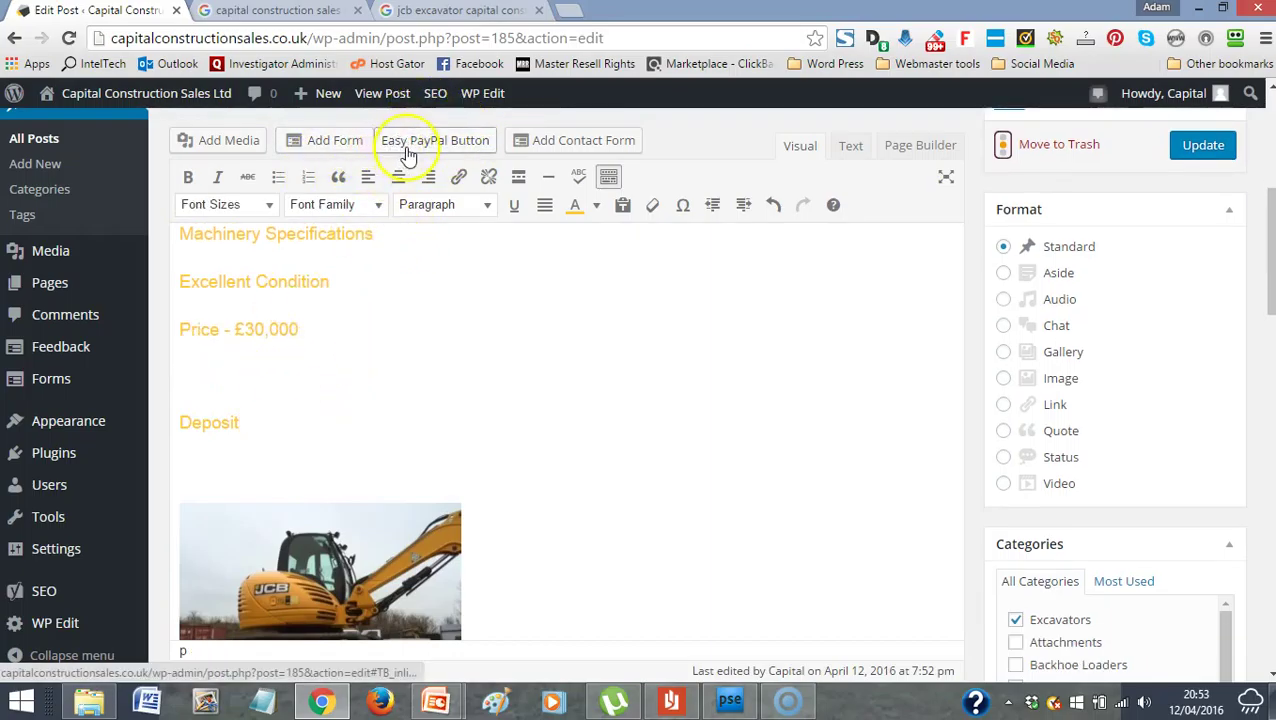
- Insert a left-aligned PayPal Buy Now button for 'JCB Excavator' at 30,000, then add a line after Deposit
{"action": "left_click", "coordinate": [451, 146]}
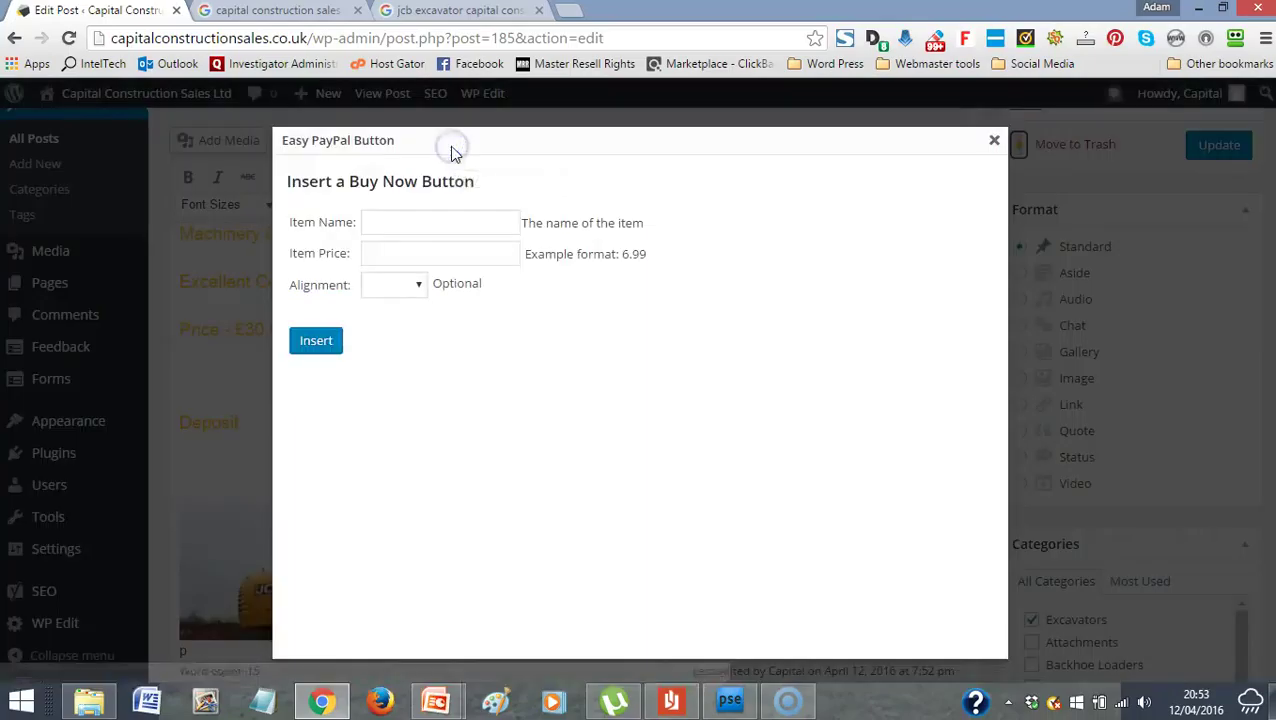
{"action": "left_click", "coordinate": [408, 220]}
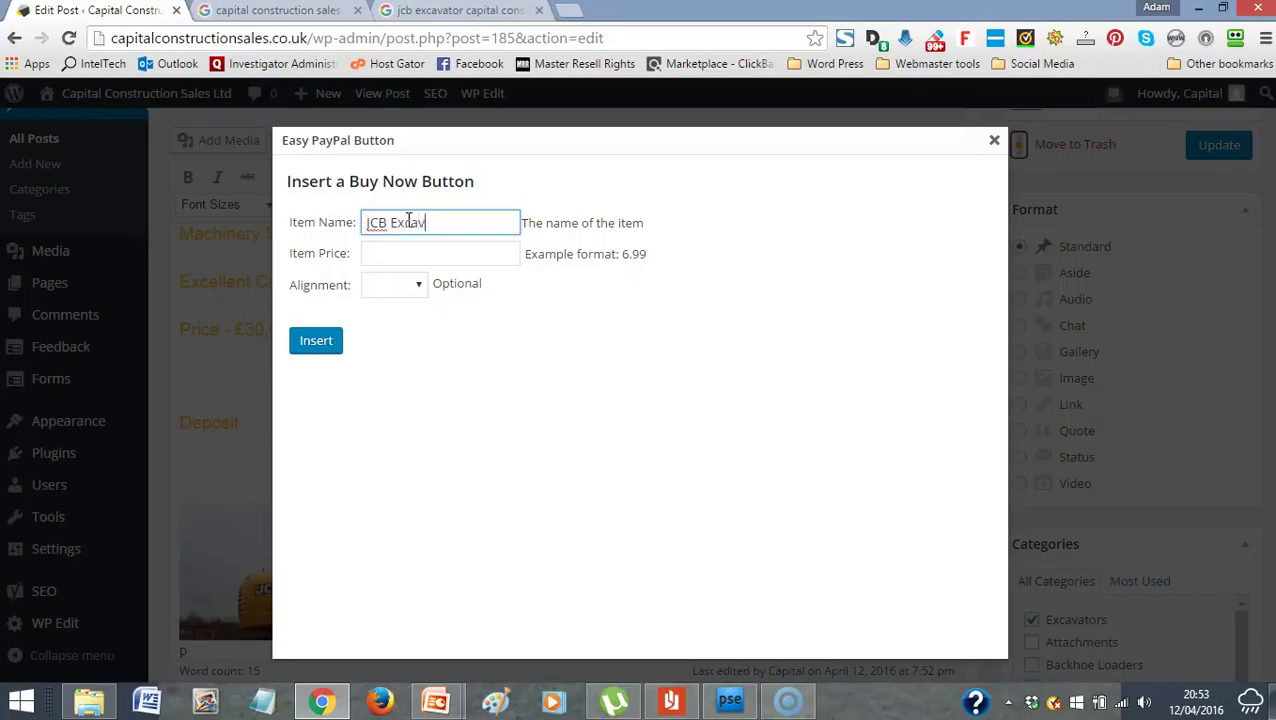
{"action": "left_click", "coordinate": [414, 248]}
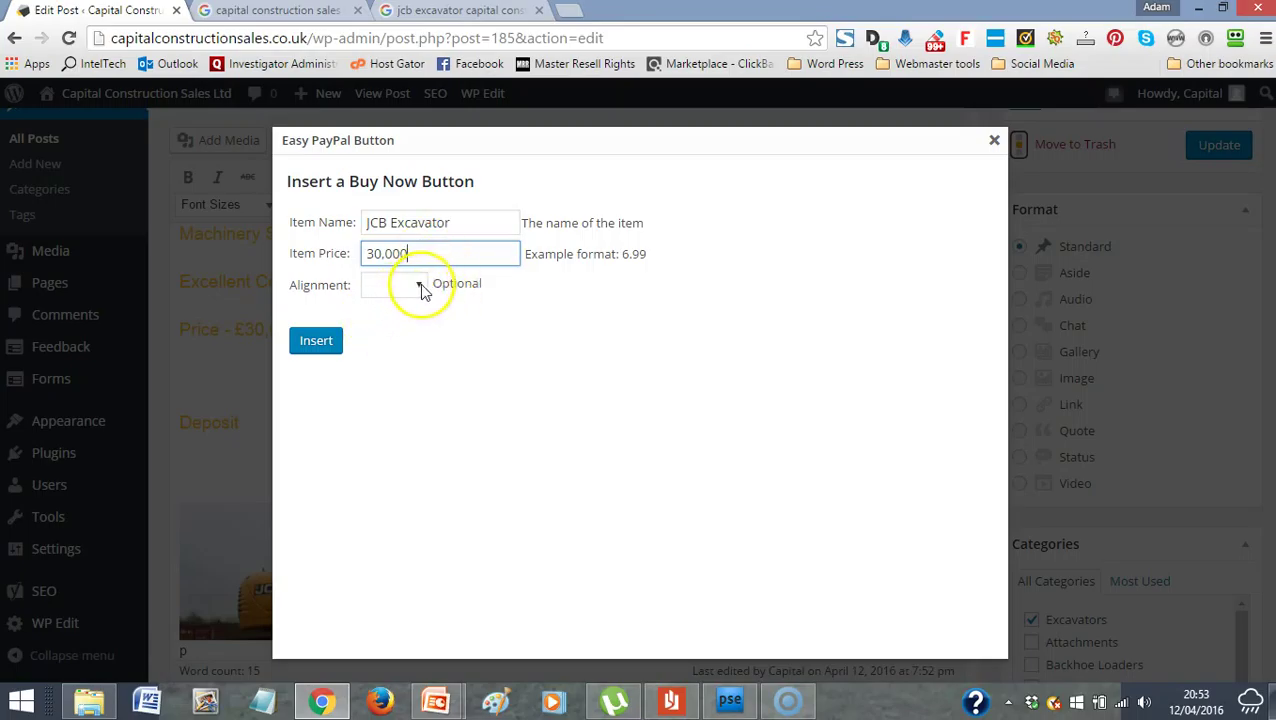
{"action": "left_click", "coordinate": [416, 285]}
{"action": "left_click", "coordinate": [397, 329]}
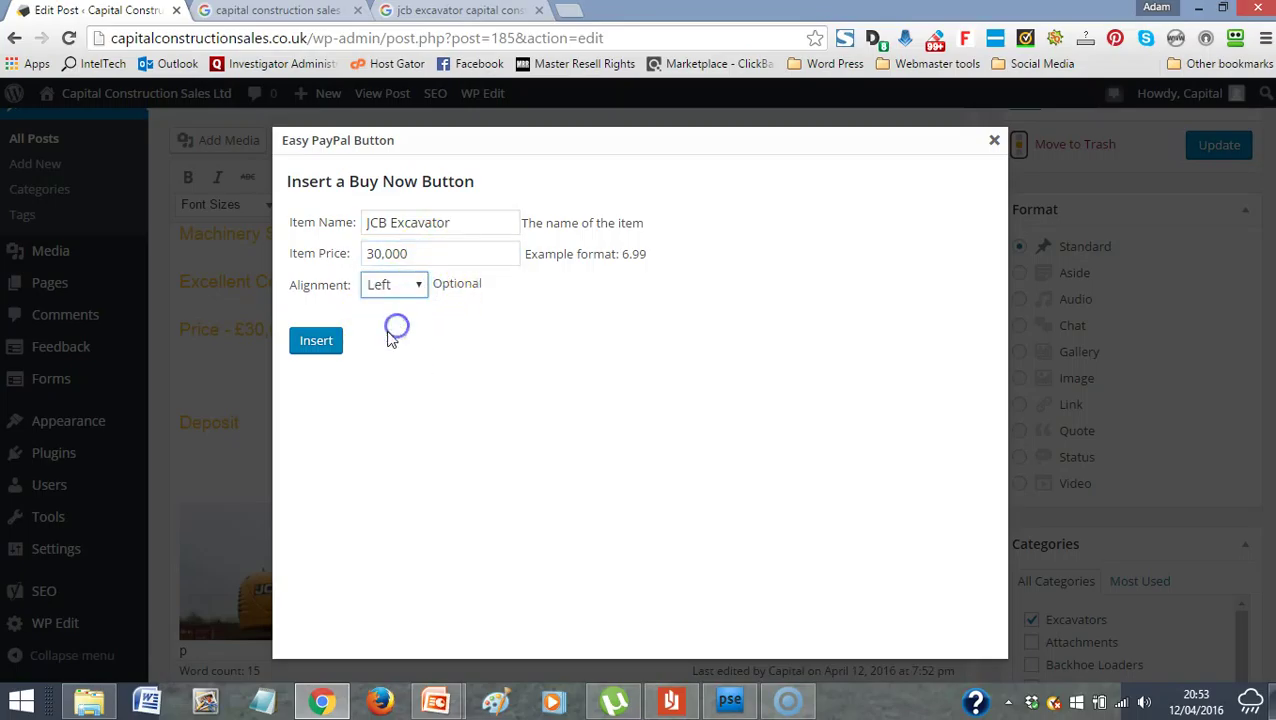
{"action": "left_click", "coordinate": [314, 344]}
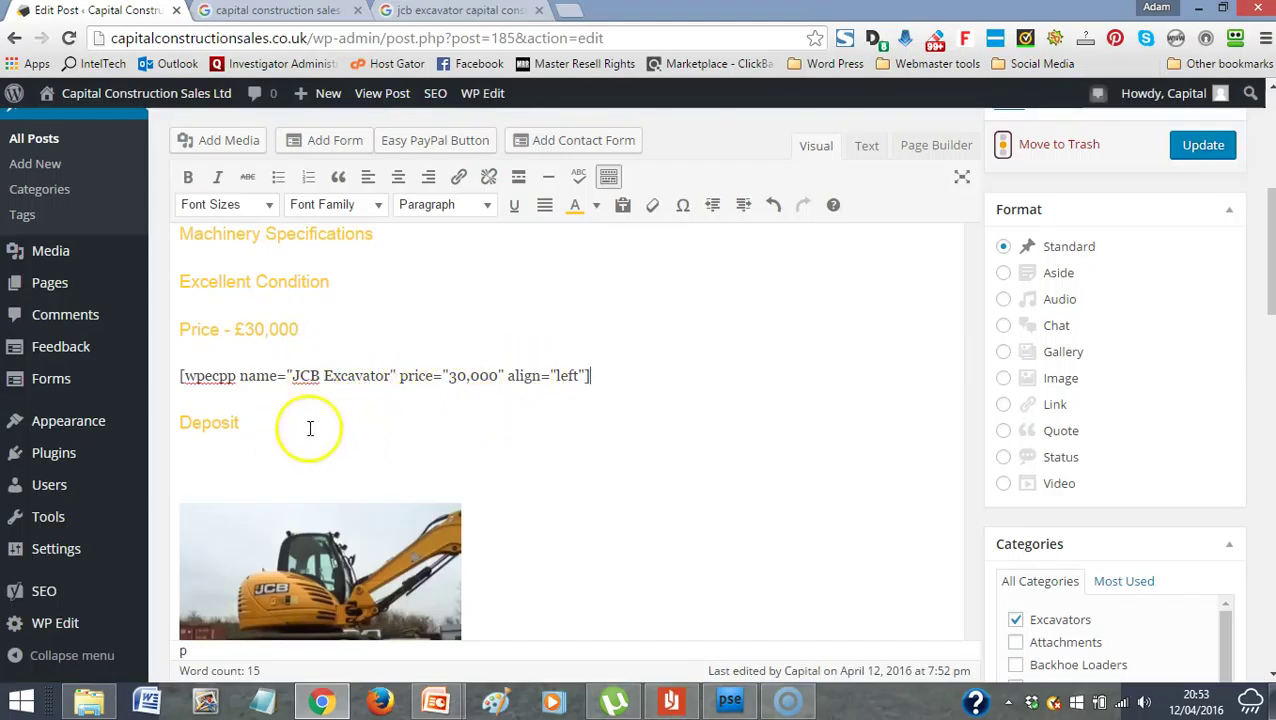
{"action": "left_click", "coordinate": [262, 420]}
{"action": "key", "text": "Return"}
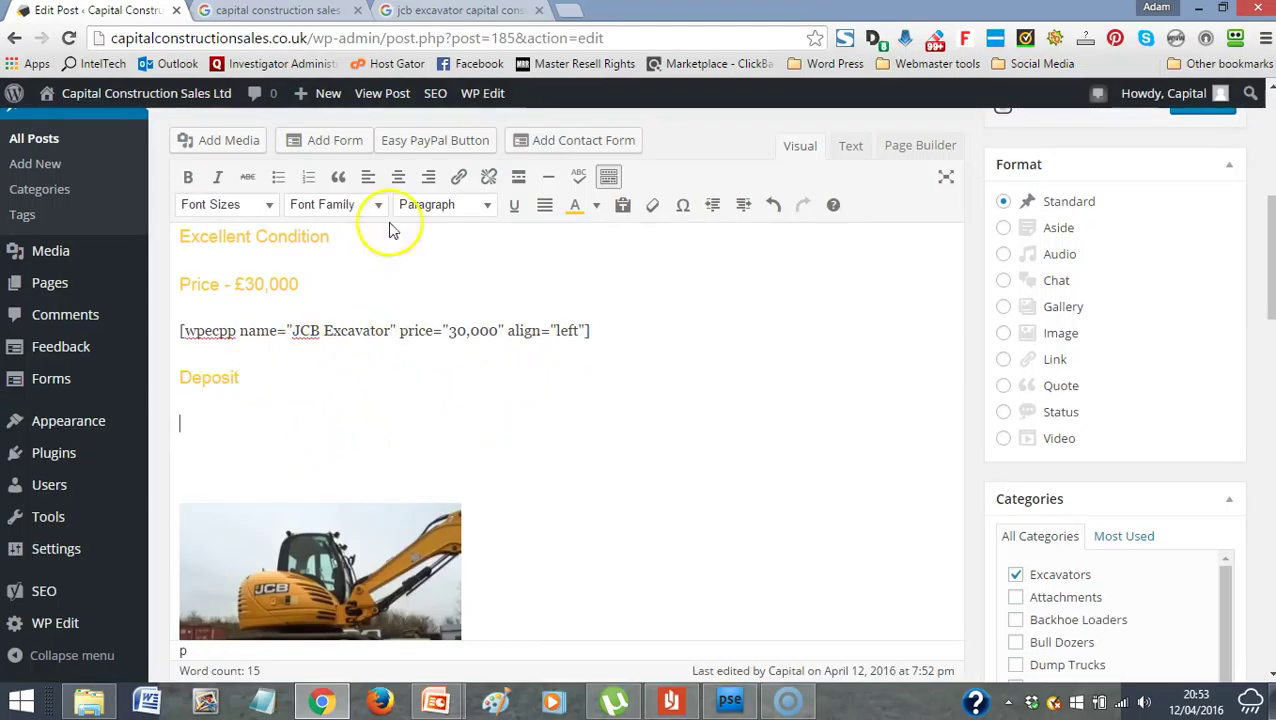
- Insert a left-aligned Buy Now button for 'JCB Excavator Deposit' at 3,000
{"action": "left_click", "coordinate": [445, 148]}
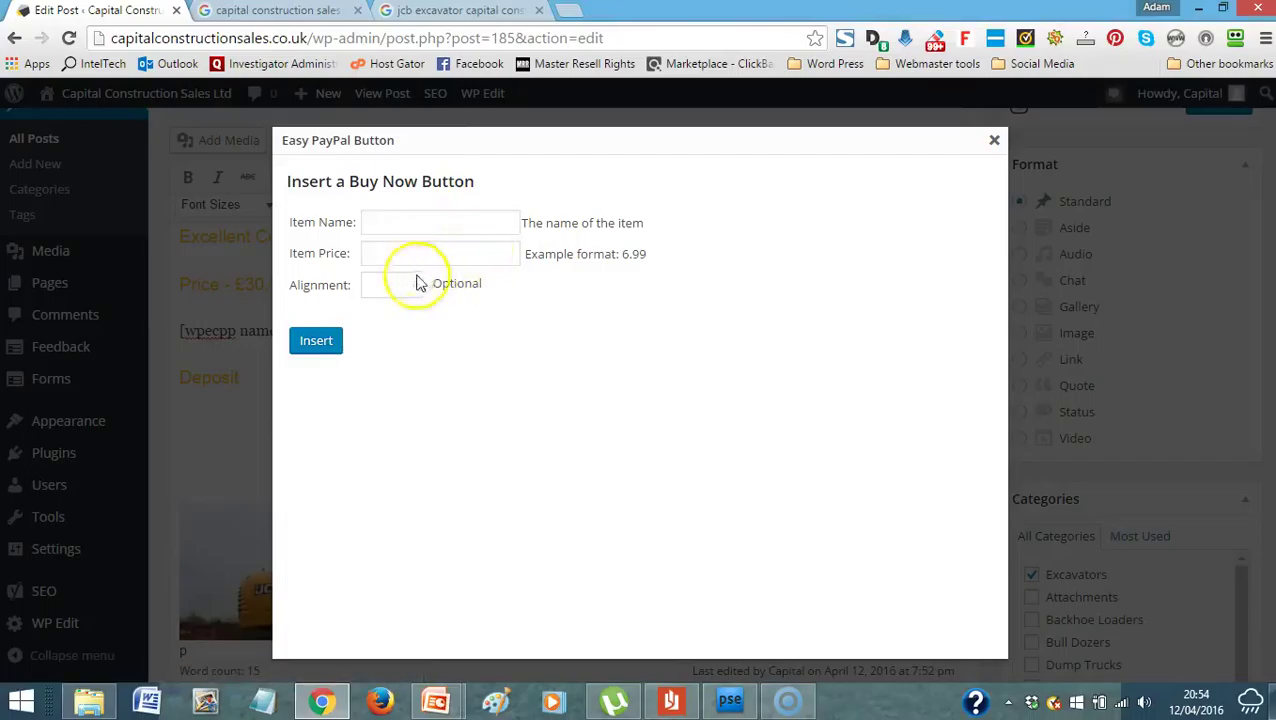
{"action": "left_click", "coordinate": [400, 230]}
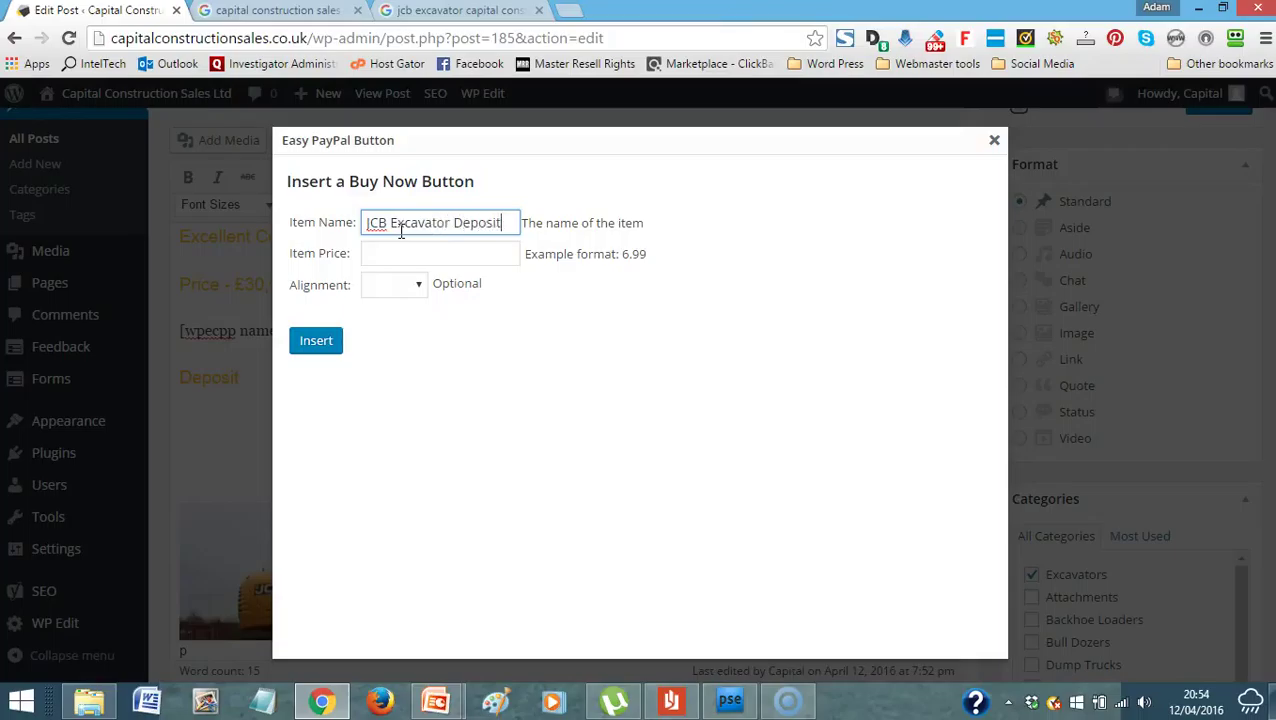
{"action": "type", "text": "JCB Excavator Deposit"}
{"action": "left_click", "coordinate": [418, 251]}
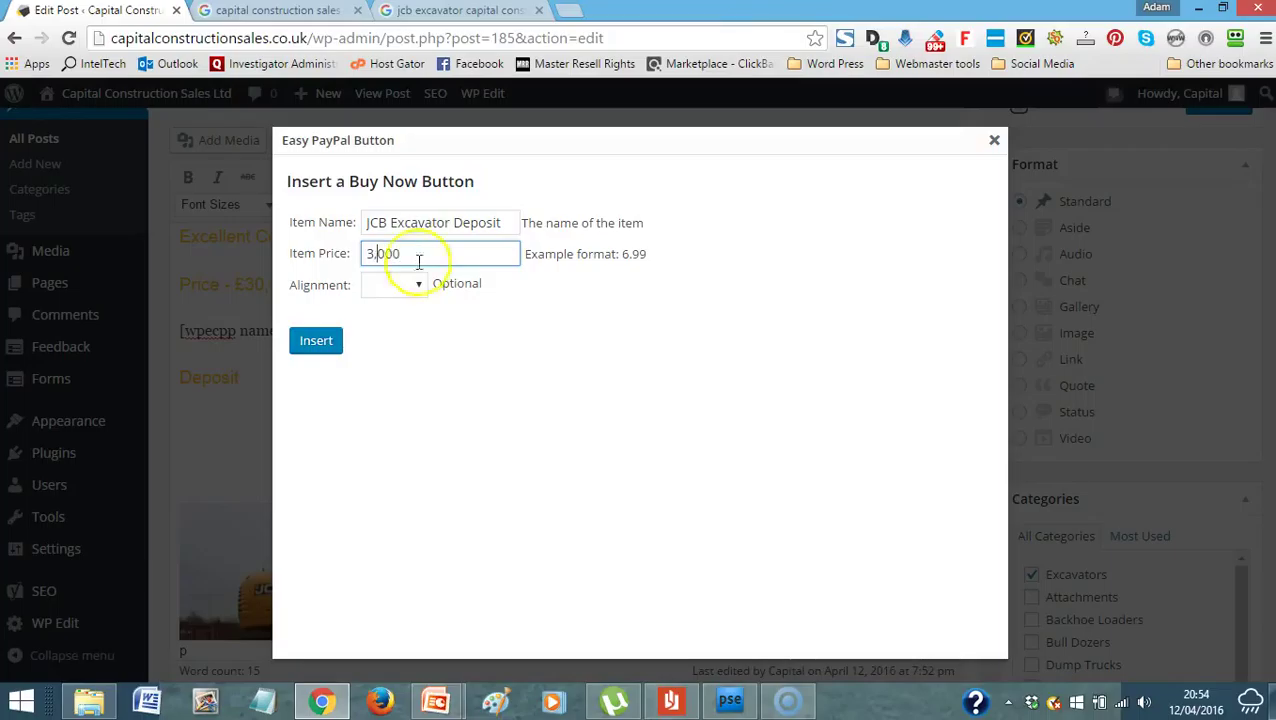
{"action": "left_click", "coordinate": [419, 288]}
{"action": "left_click", "coordinate": [398, 324]}
{"action": "left_click", "coordinate": [317, 342]}
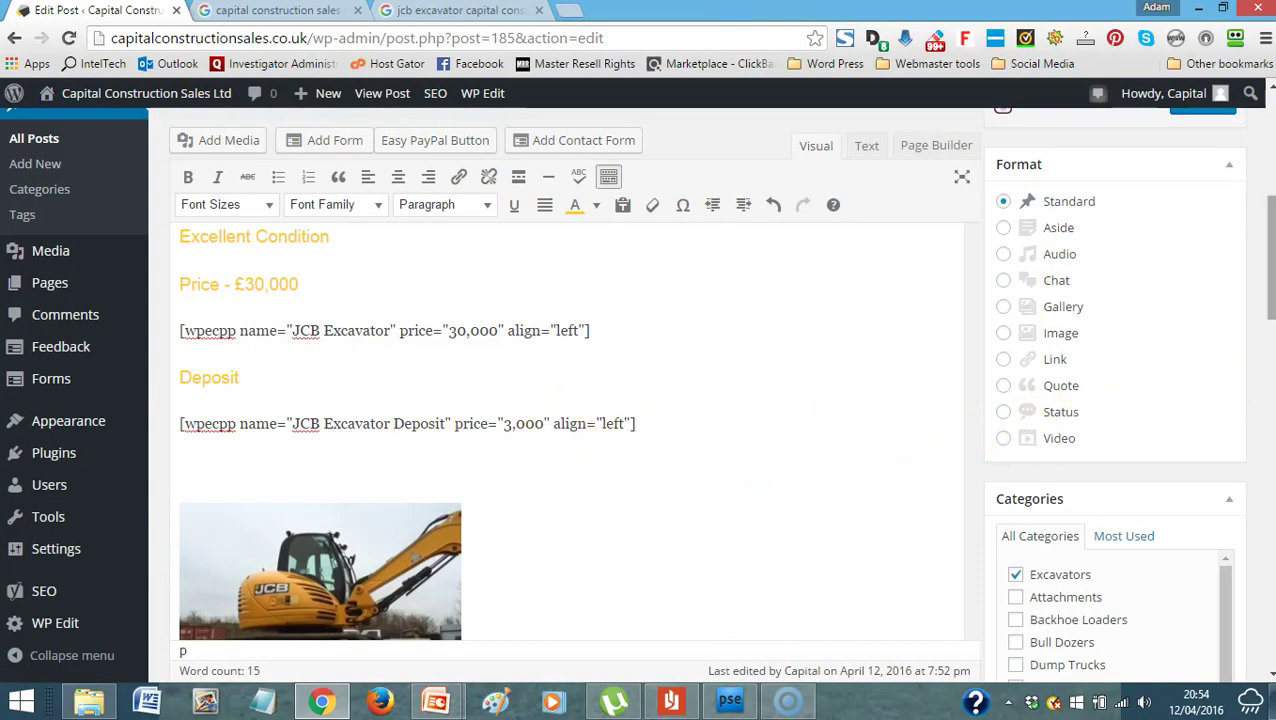
- Scroll back up to the top of the Edit Post screen
{"action": "scroll", "coordinate": [1262, 240], "scroll_direction": "up", "scroll_amount": 1}
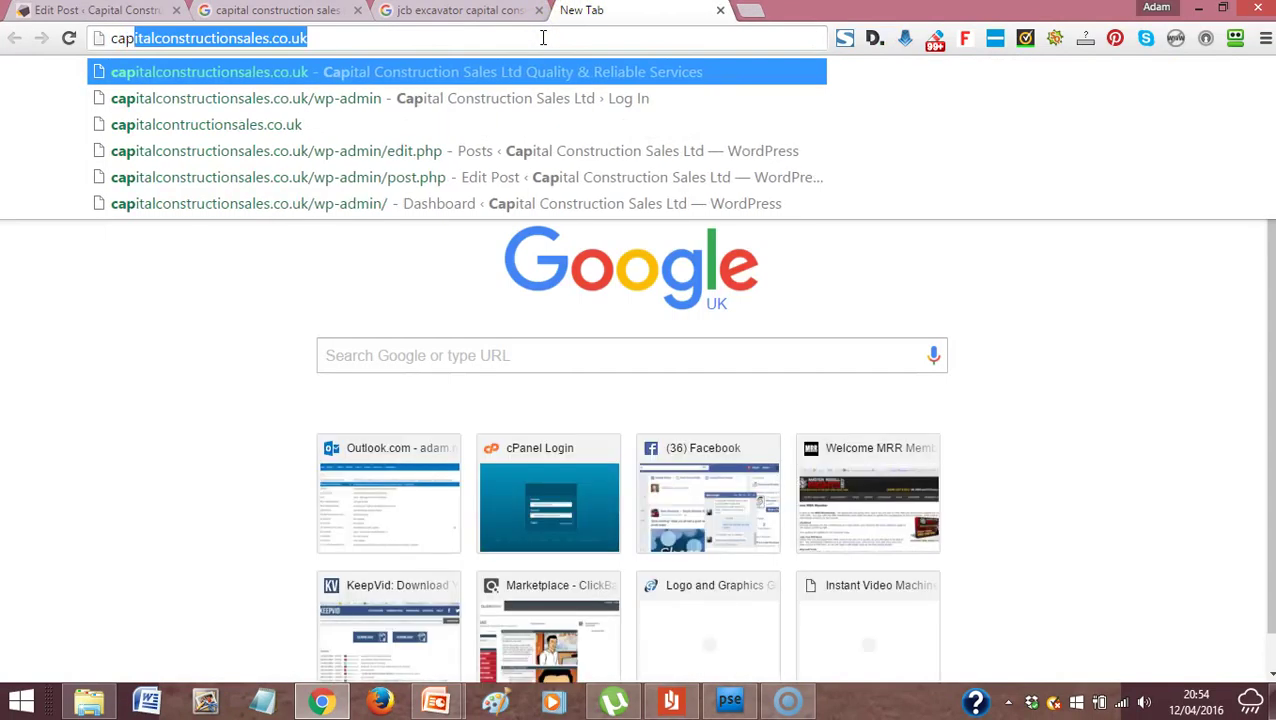
- Load capitalconstructionsales.co.uk in the new tab and bring up the For Sale menu
{"action": "key", "text": "Return"}
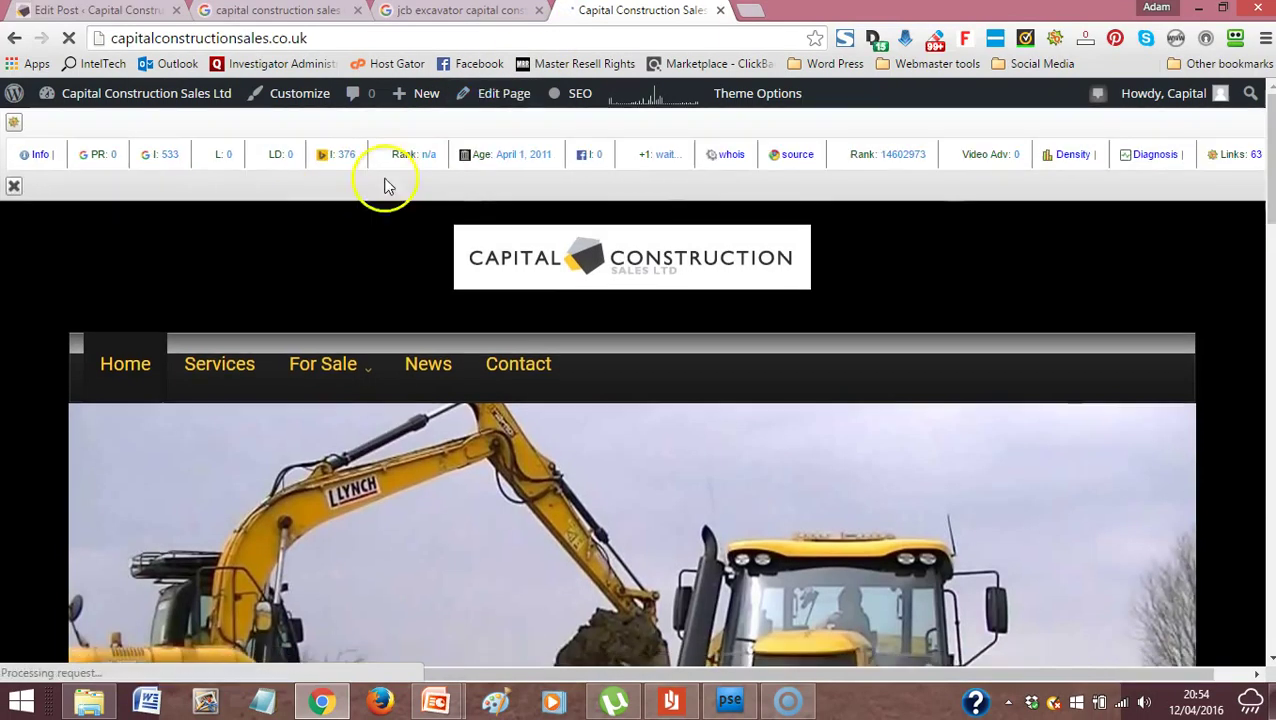
{"action": "mouse_move", "coordinate": [353, 382]}
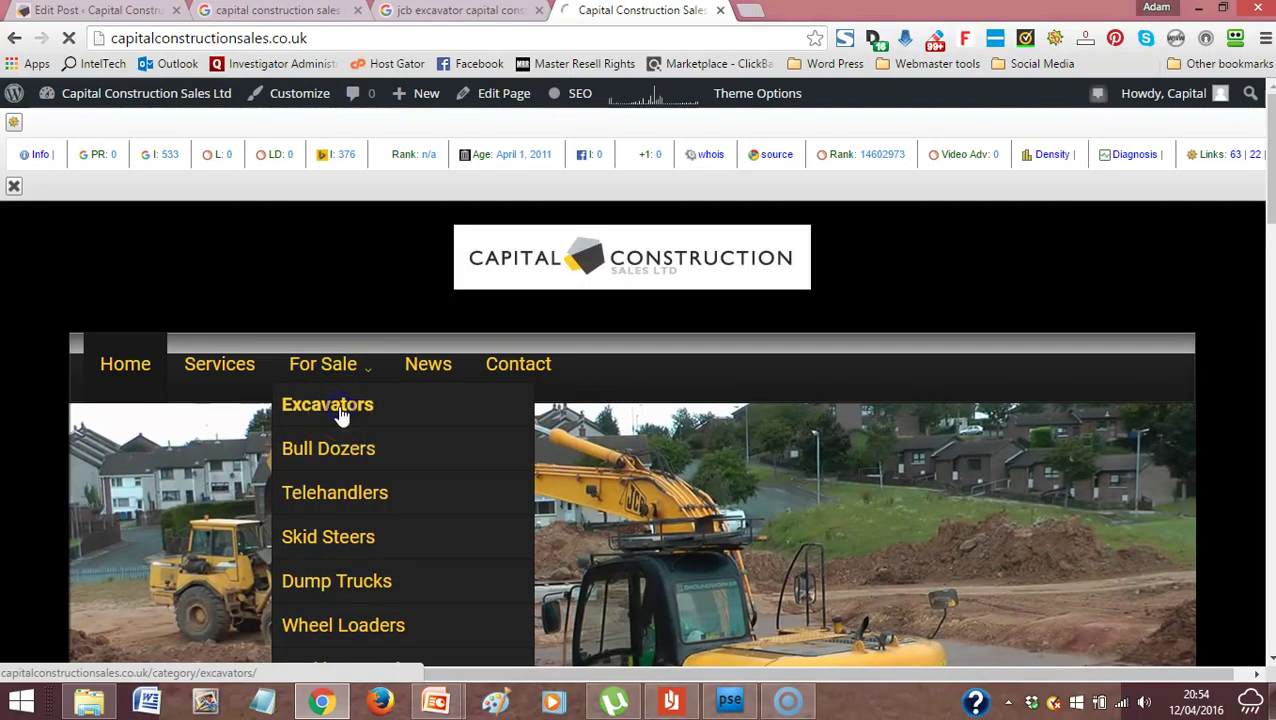
- Open the For Sale > Excavators category and scroll to the JCB Excavator excerpt
{"action": "left_click", "coordinate": [341, 414]}
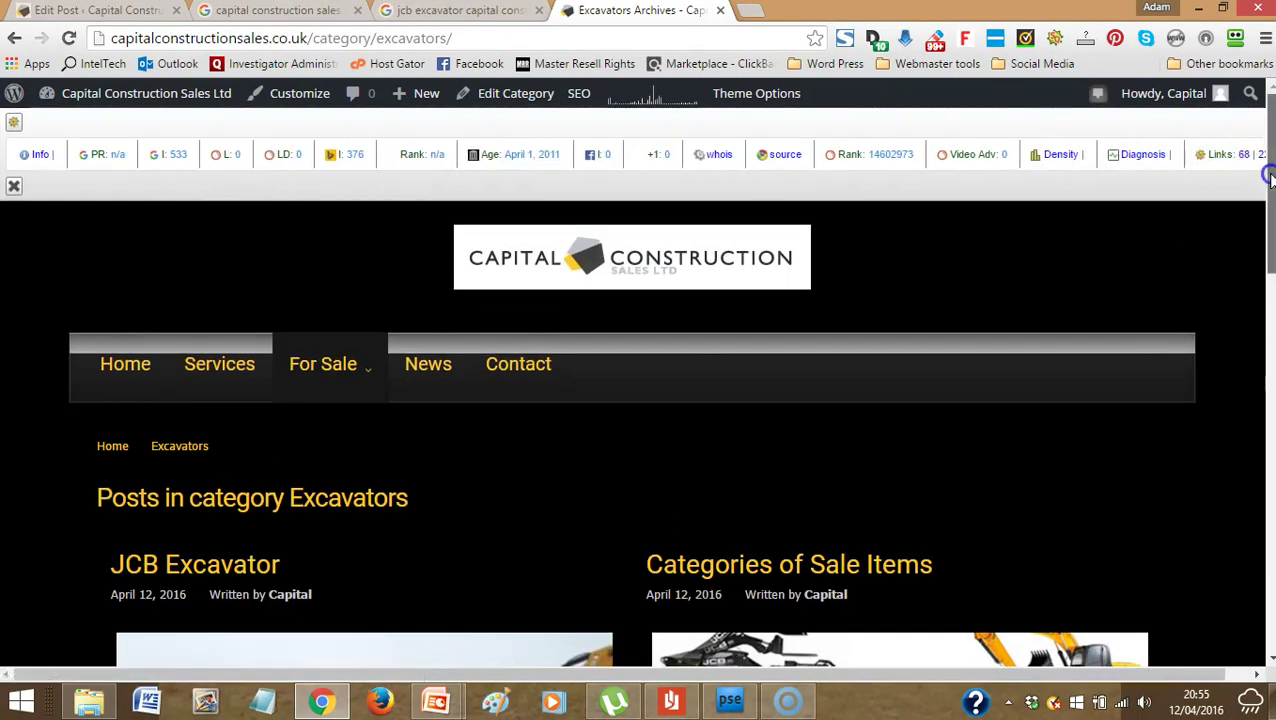
{"action": "scroll", "coordinate": [1262, 145], "scroll_direction": "down", "scroll_amount": 1}
{"action": "scroll", "coordinate": [670, 387], "scroll_direction": "down", "scroll_amount": 2}
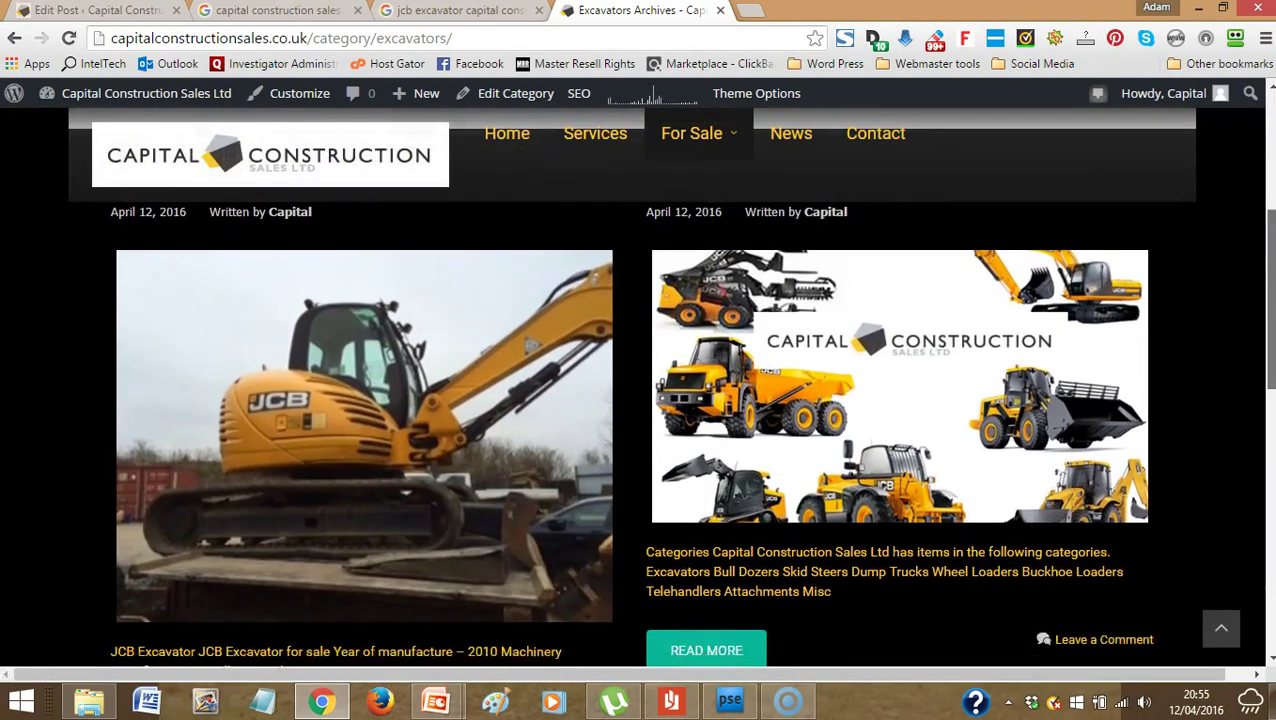
{"action": "scroll", "coordinate": [242, 501], "scroll_direction": "down", "scroll_amount": 1}
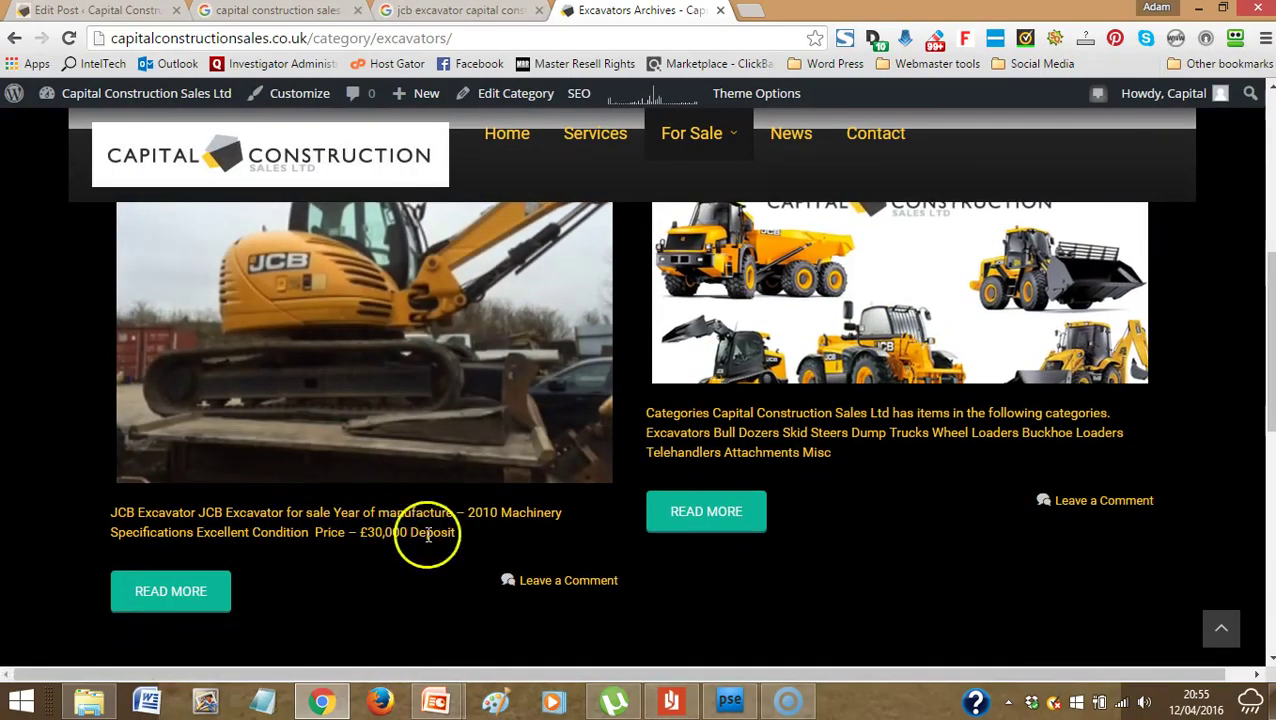
{"action": "left_click", "coordinate": [206, 598]}
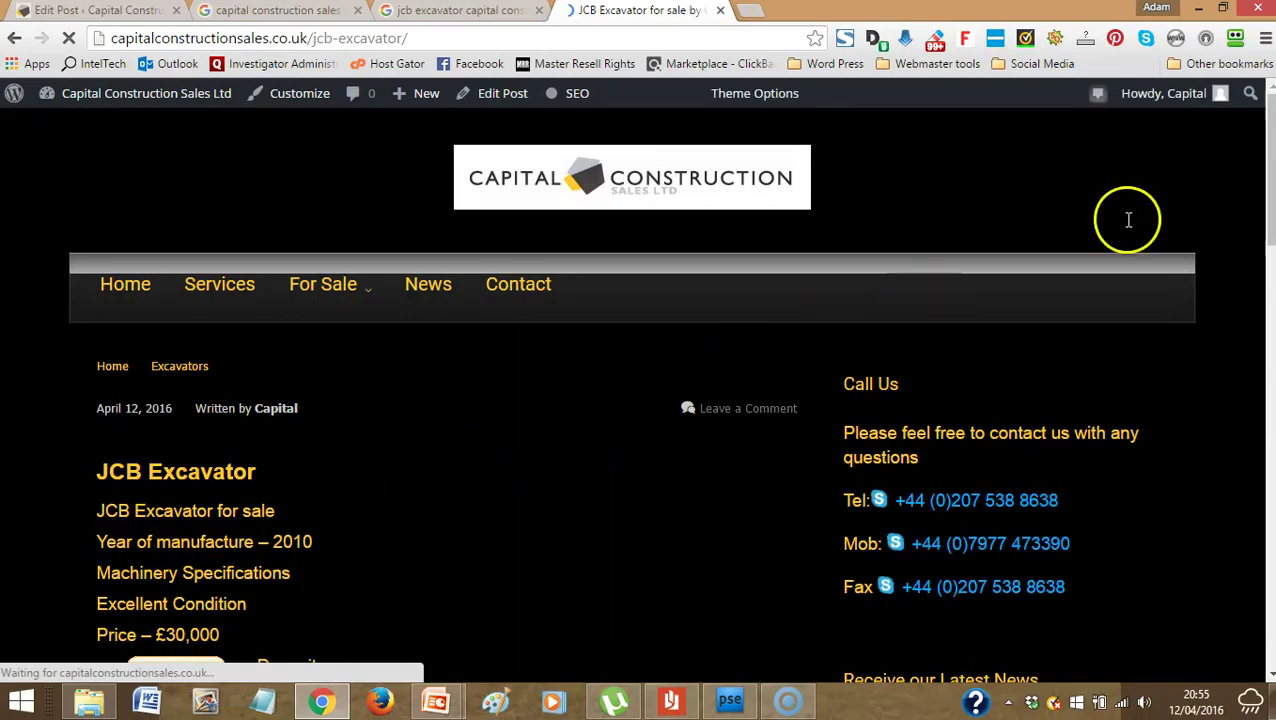
{"action": "scroll", "coordinate": [1270, 200], "scroll_direction": "down", "scroll_amount": 1}
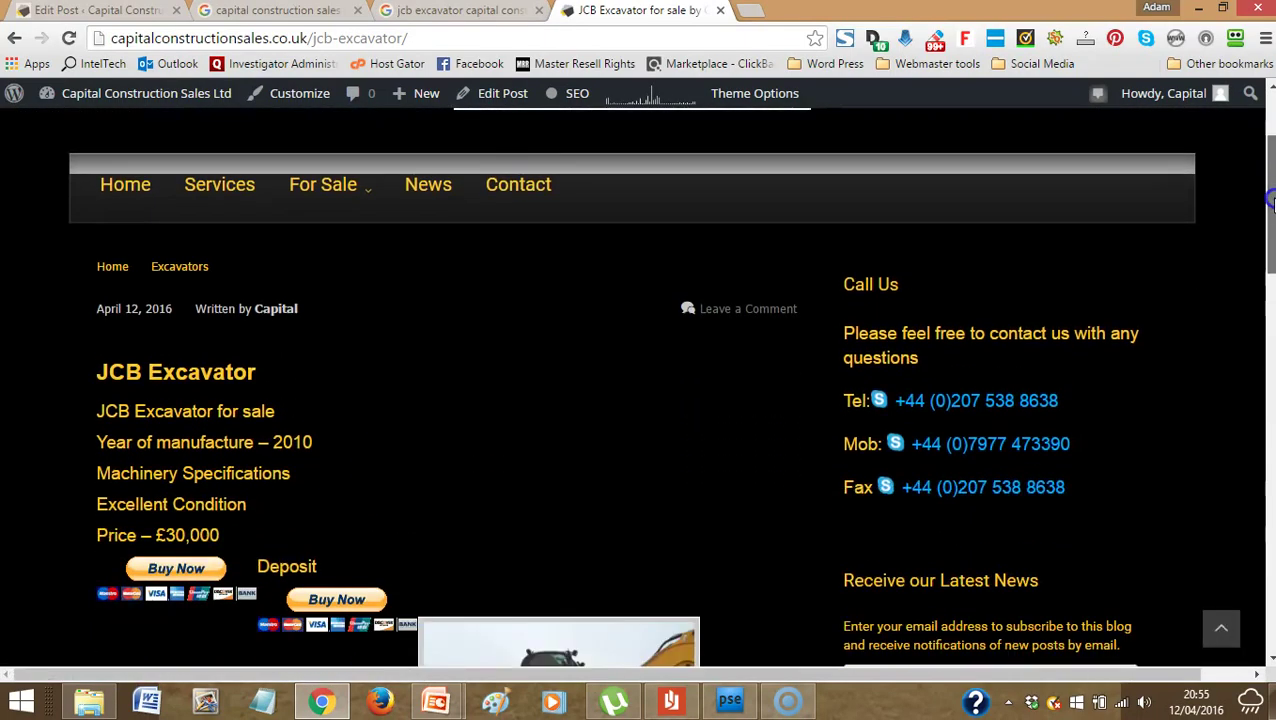
{"action": "scroll", "coordinate": [1270, 200], "scroll_direction": "down", "scroll_amount": 2}
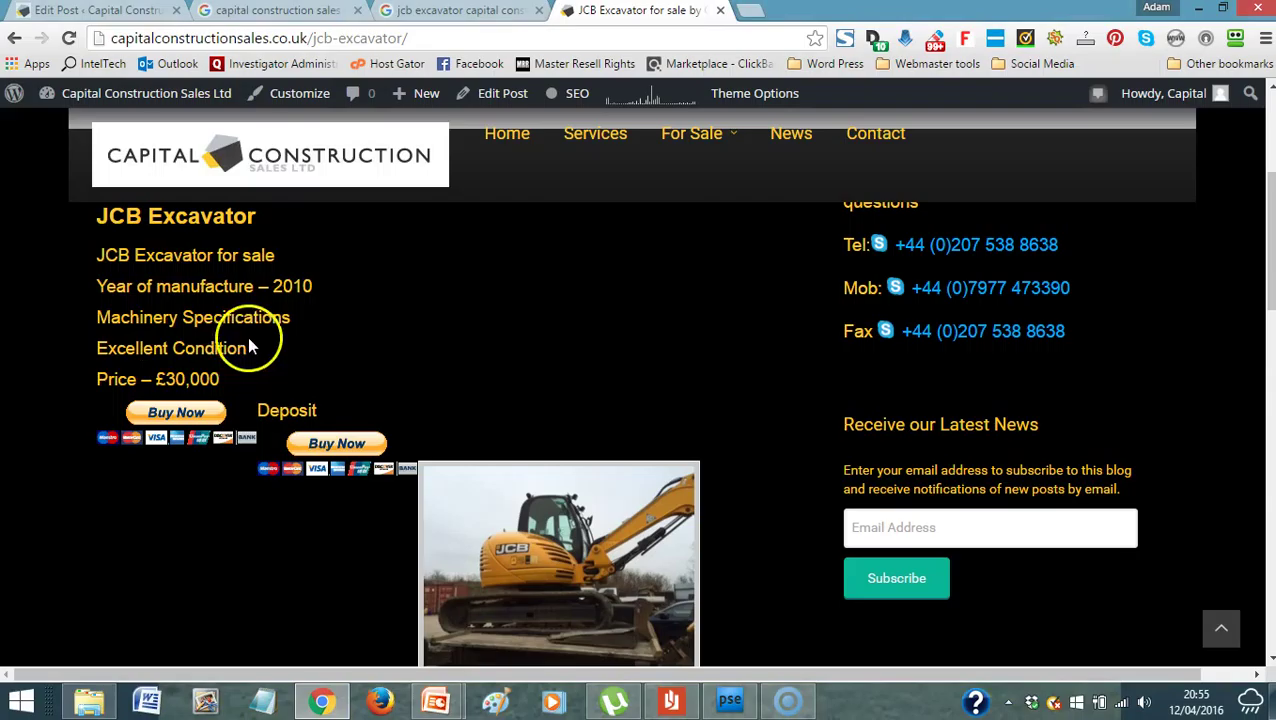
{"action": "left_click_drag", "start_coordinate": [1258, 232], "coordinate": [1264, 280]}
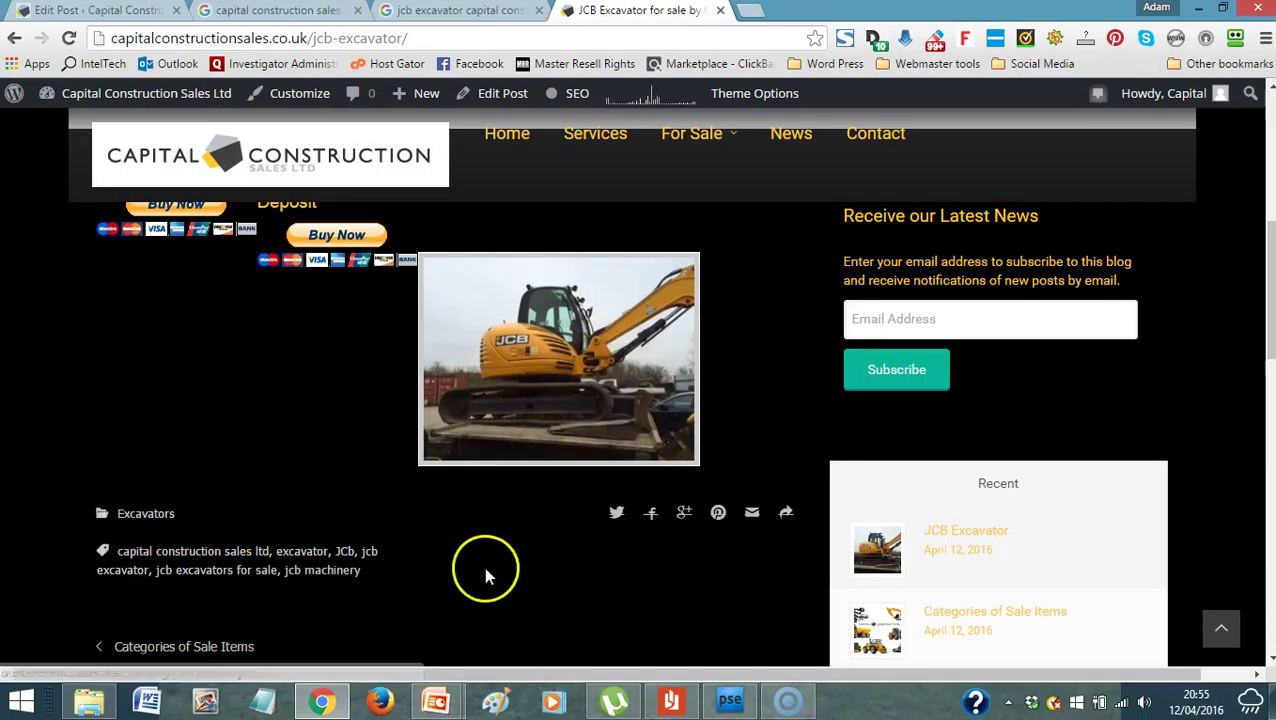
{"action": "scroll", "coordinate": [1262, 276], "scroll_direction": "down", "scroll_amount": 3}
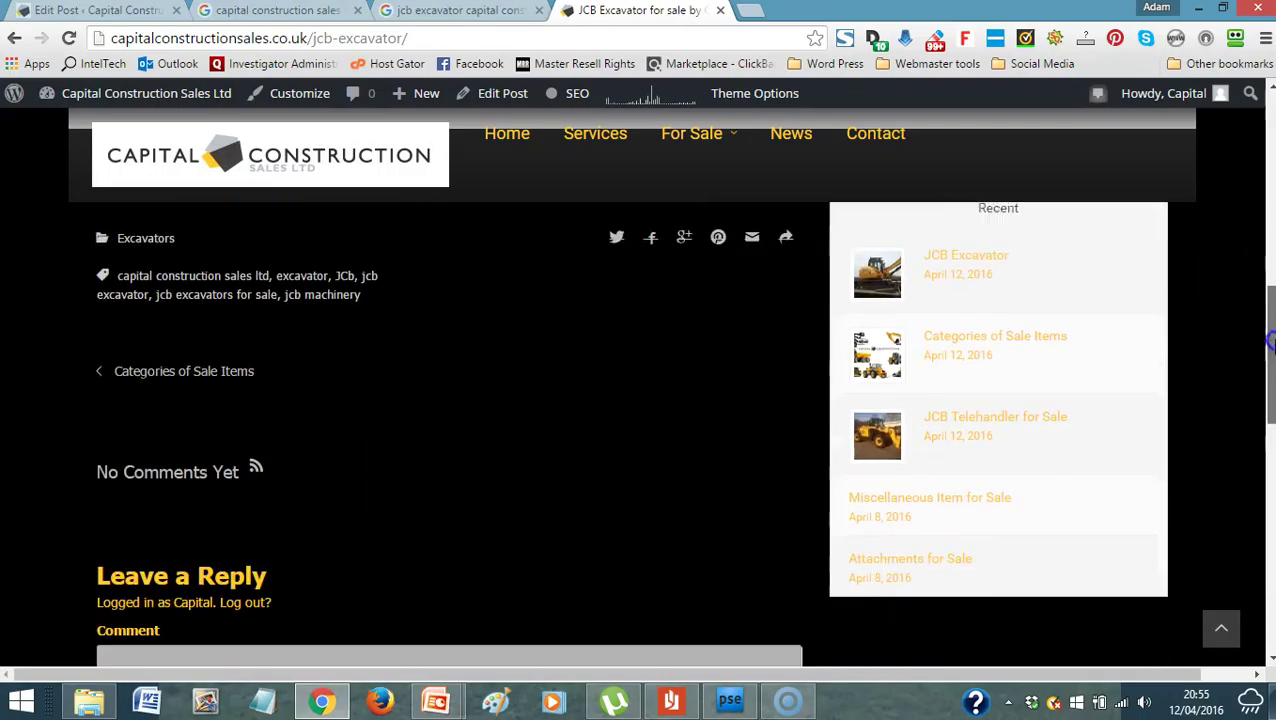
{"action": "scroll", "coordinate": [684, 433], "scroll_direction": "down", "scroll_amount": 4}
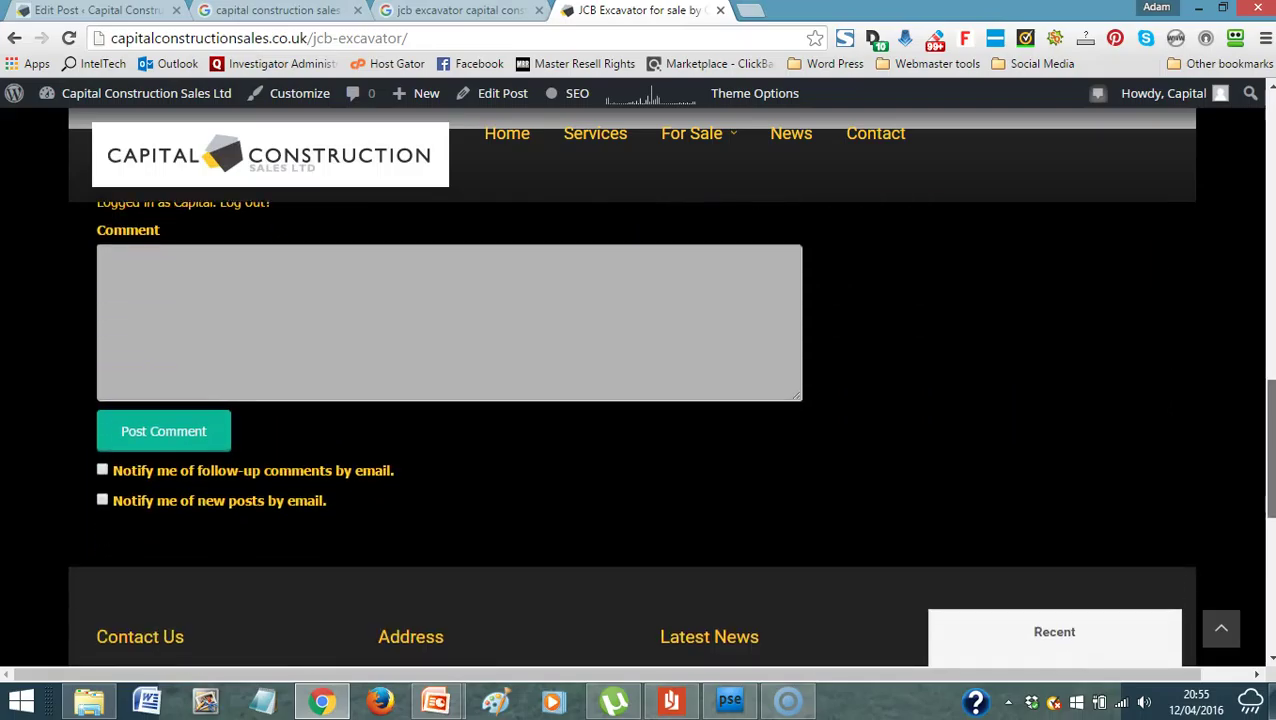
{"action": "scroll", "coordinate": [640, 400], "scroll_direction": "down", "scroll_amount": 2}
{"action": "left_click_drag", "start_coordinate": [1266, 480], "coordinate": [1267, 294]}
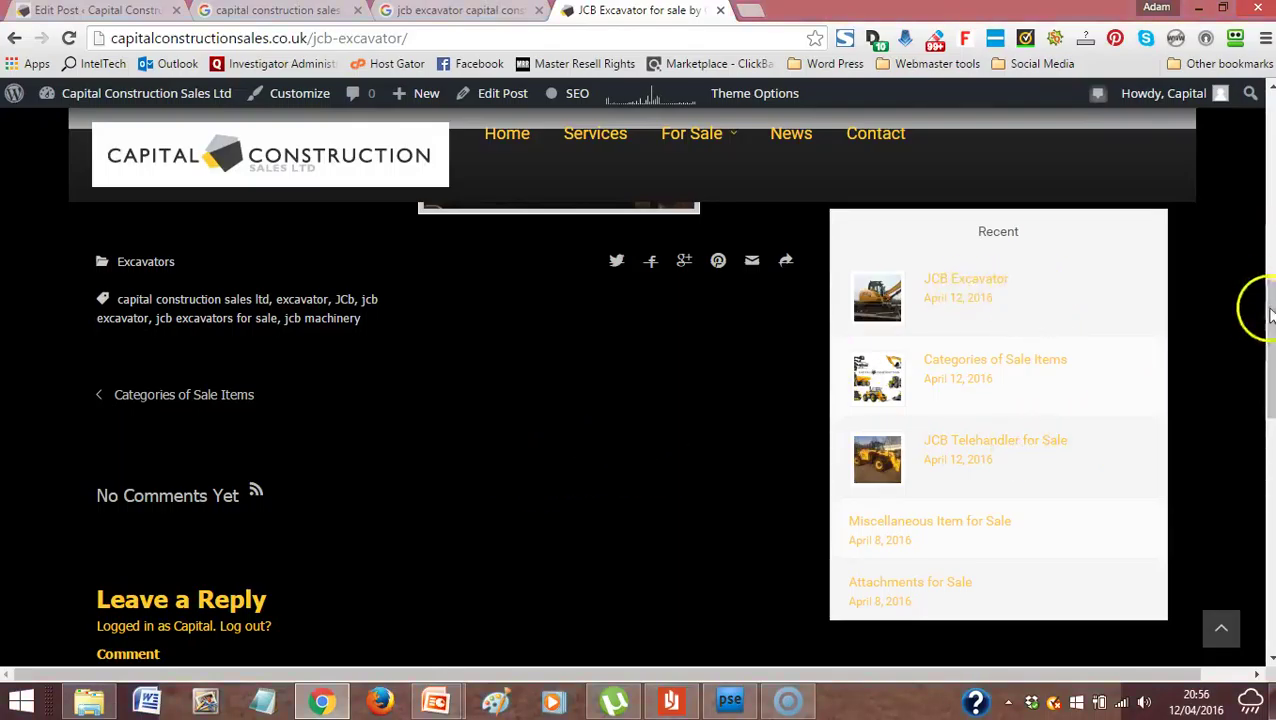
{"action": "left_click_drag", "start_coordinate": [1270, 314], "coordinate": [1270, 532]}
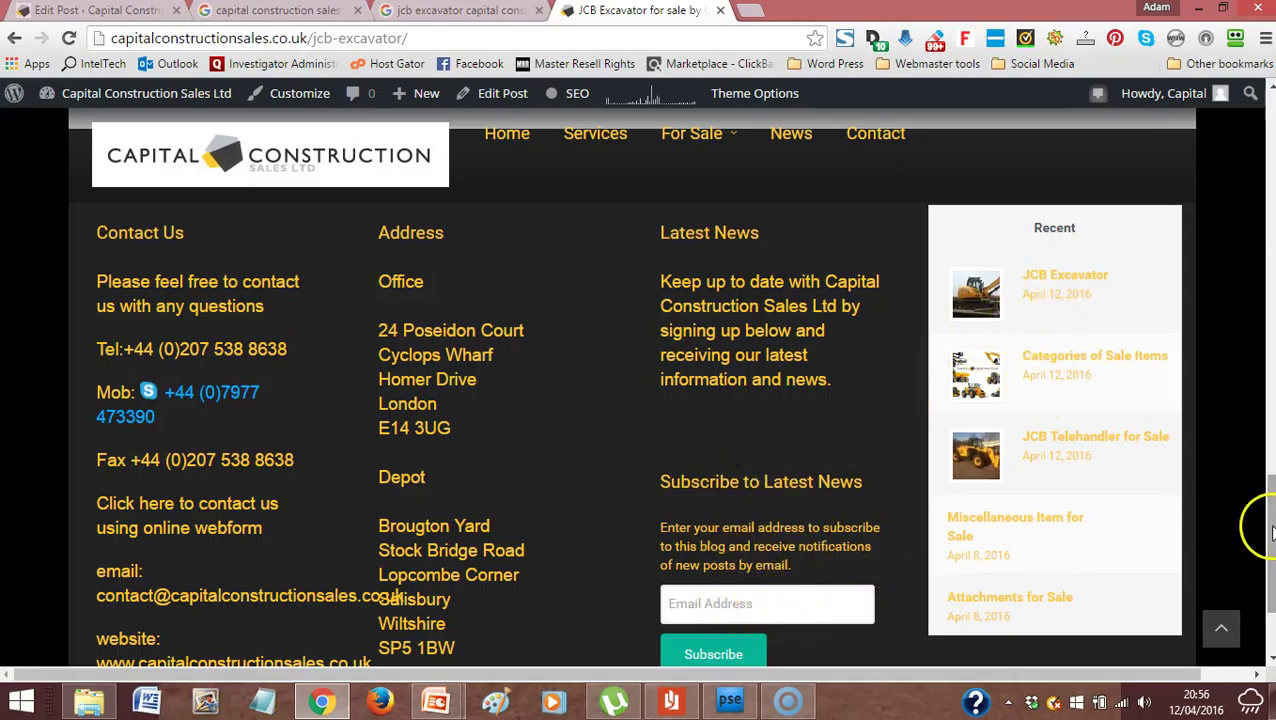
{"action": "scroll", "coordinate": [1272, 533], "scroll_direction": "up", "scroll_amount": 20}
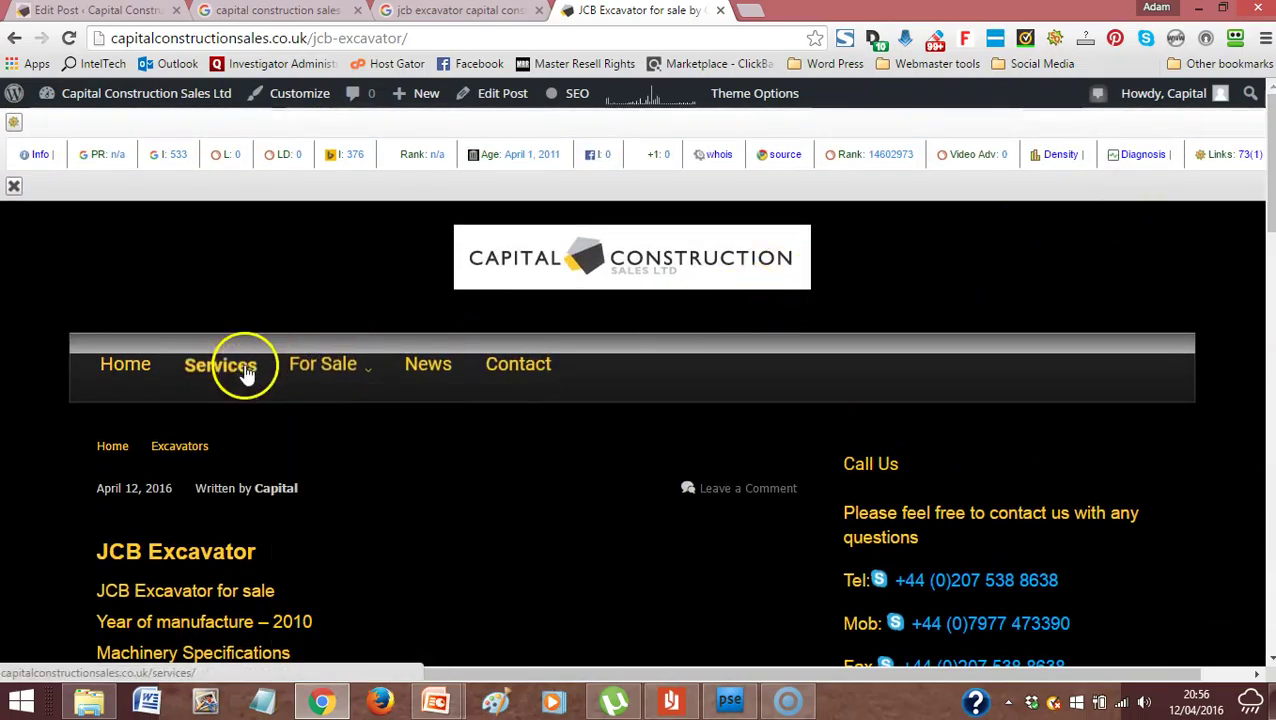
- Go from the home page through For Sale's Learn more to the Excavators category listing
{"action": "left_click", "coordinate": [135, 375]}
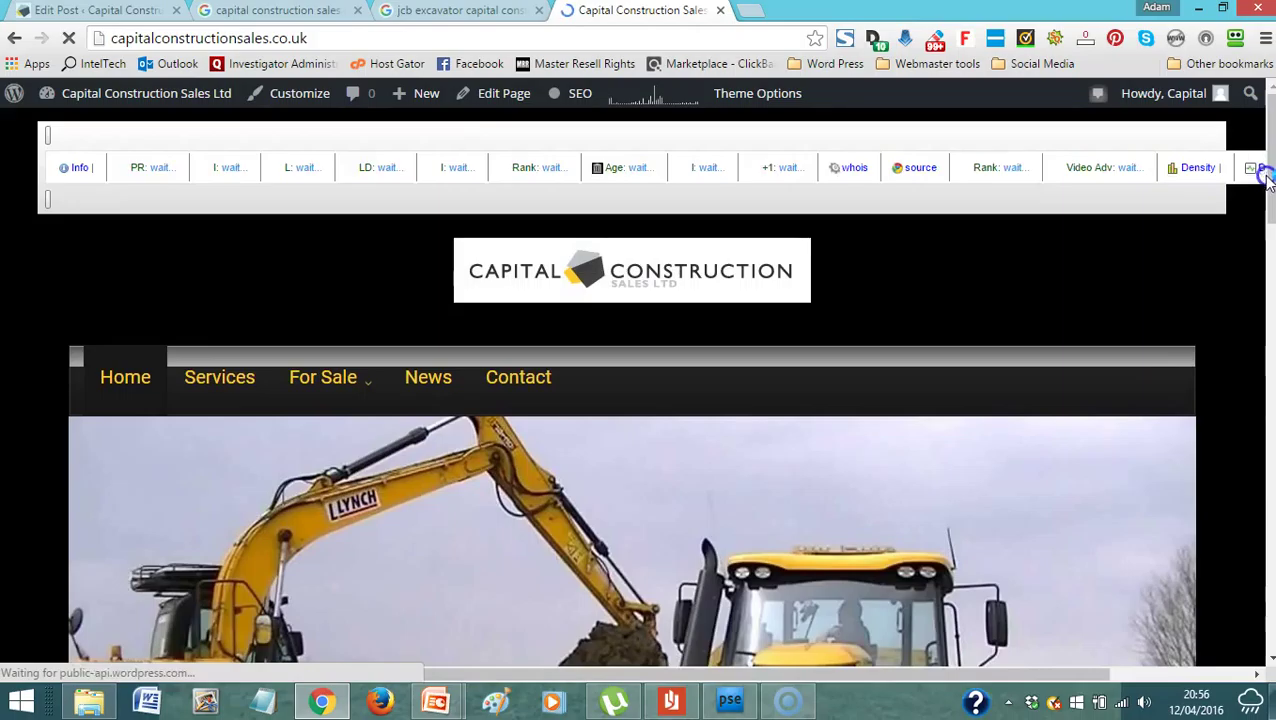
{"action": "left_click_drag", "start_coordinate": [1265, 171], "coordinate": [1269, 290]}
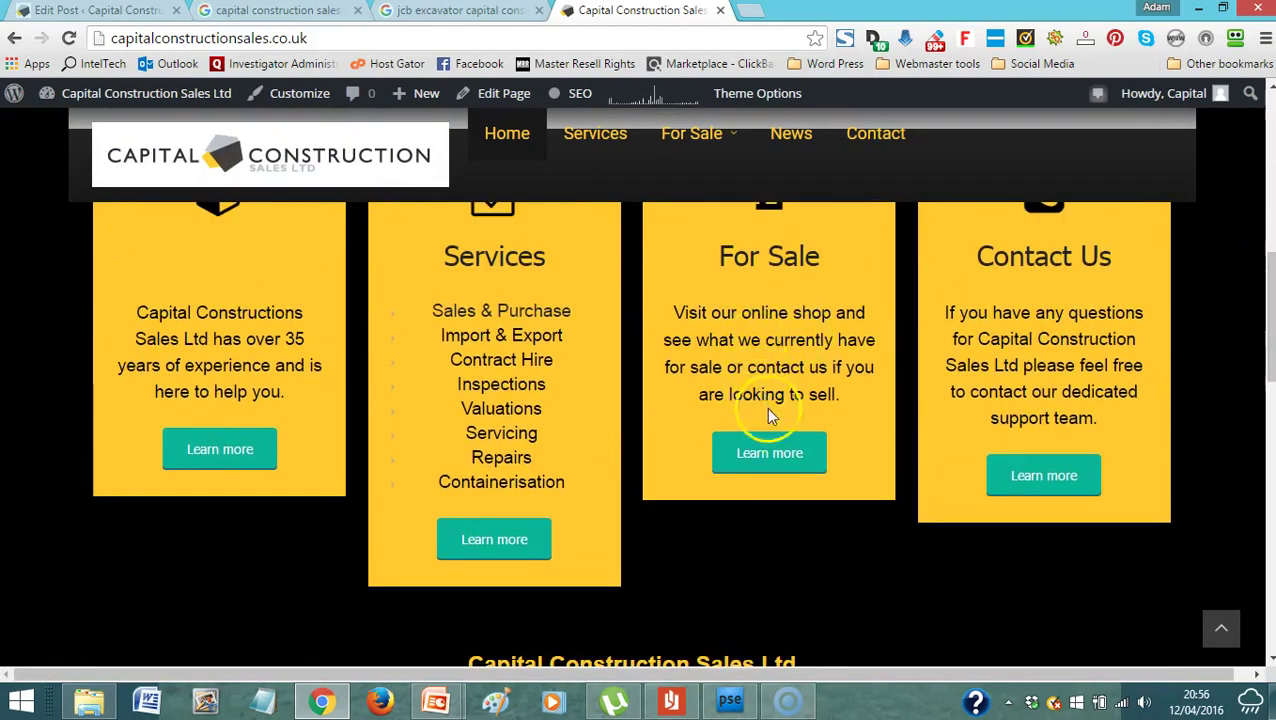
{"action": "left_click", "coordinate": [779, 446]}
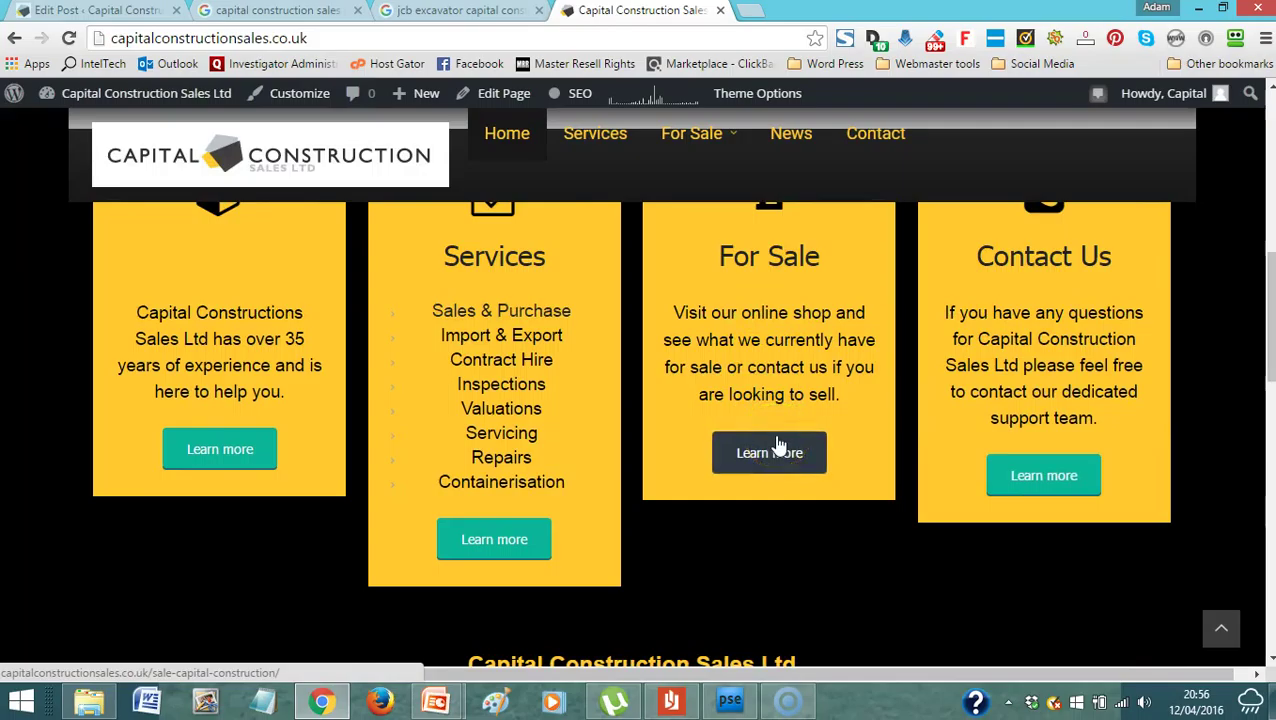
{"action": "left_click", "coordinate": [779, 452]}
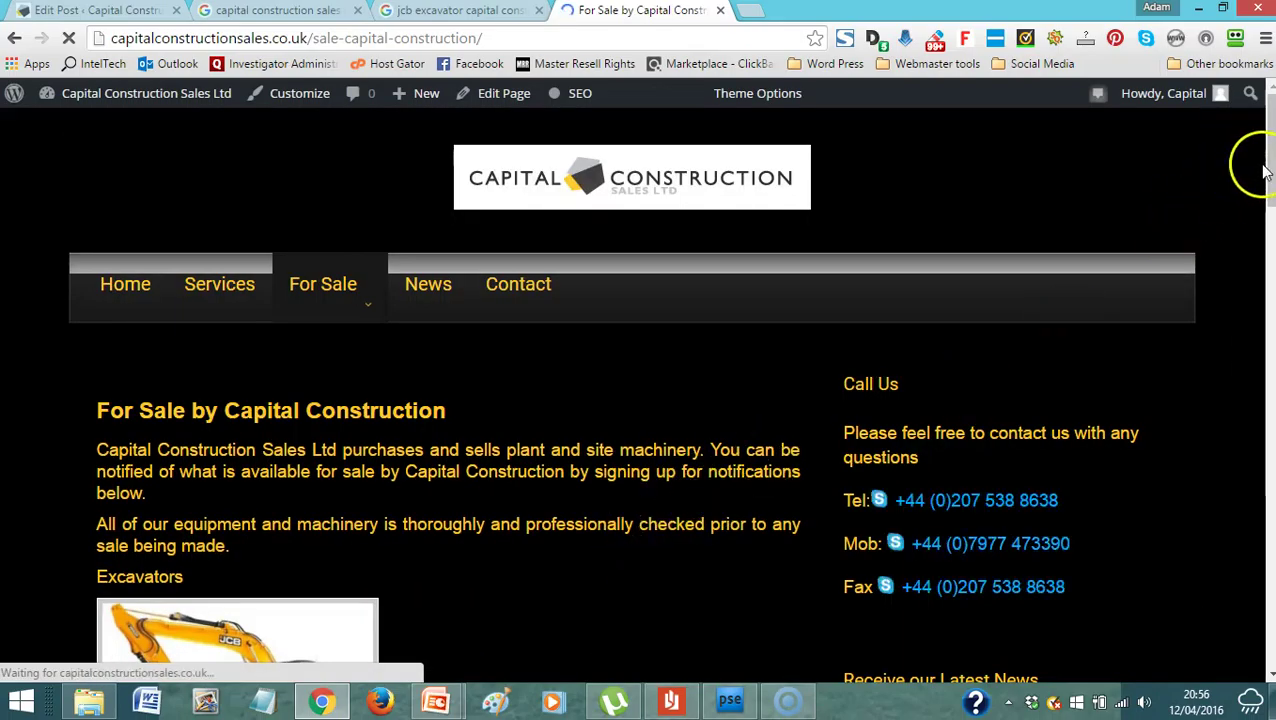
{"action": "left_click_drag", "start_coordinate": [1265, 170], "coordinate": [1270, 226]}
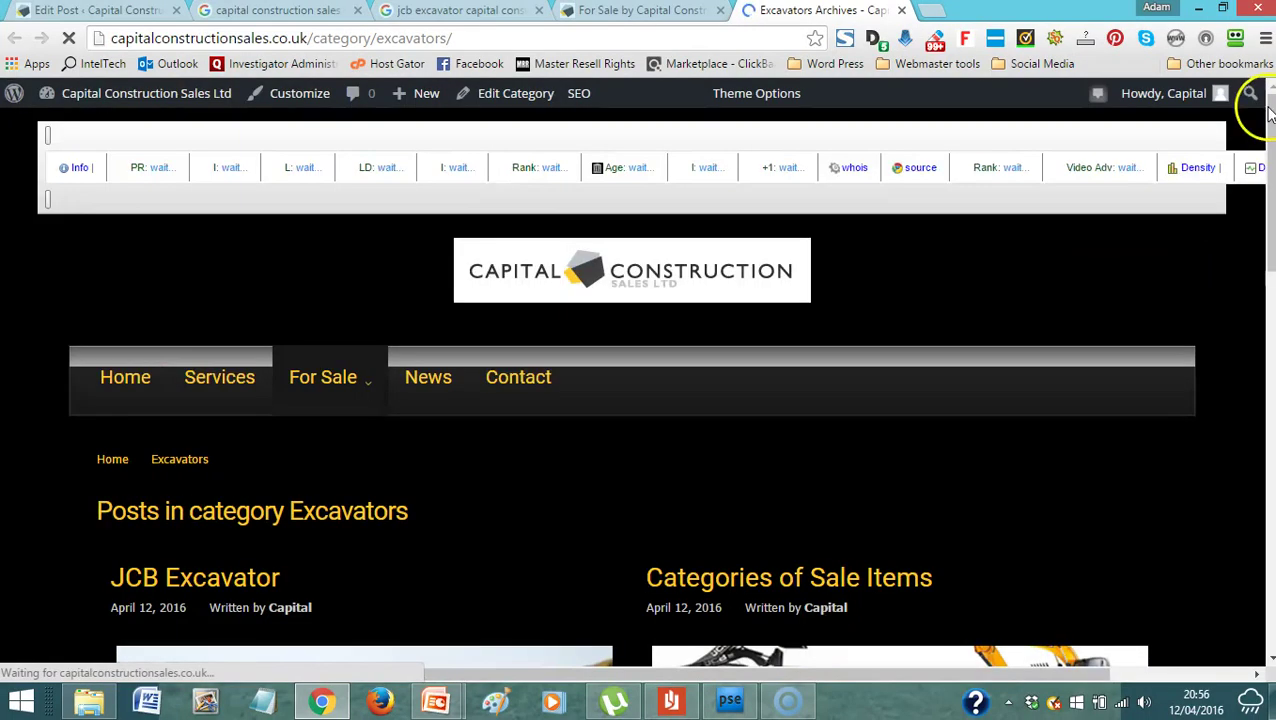
- Open the full JCB Excavator post via READ MORE, read it to the footer, then scroll back up
{"action": "scroll", "coordinate": [1245, 114], "scroll_direction": "down", "scroll_amount": 3}
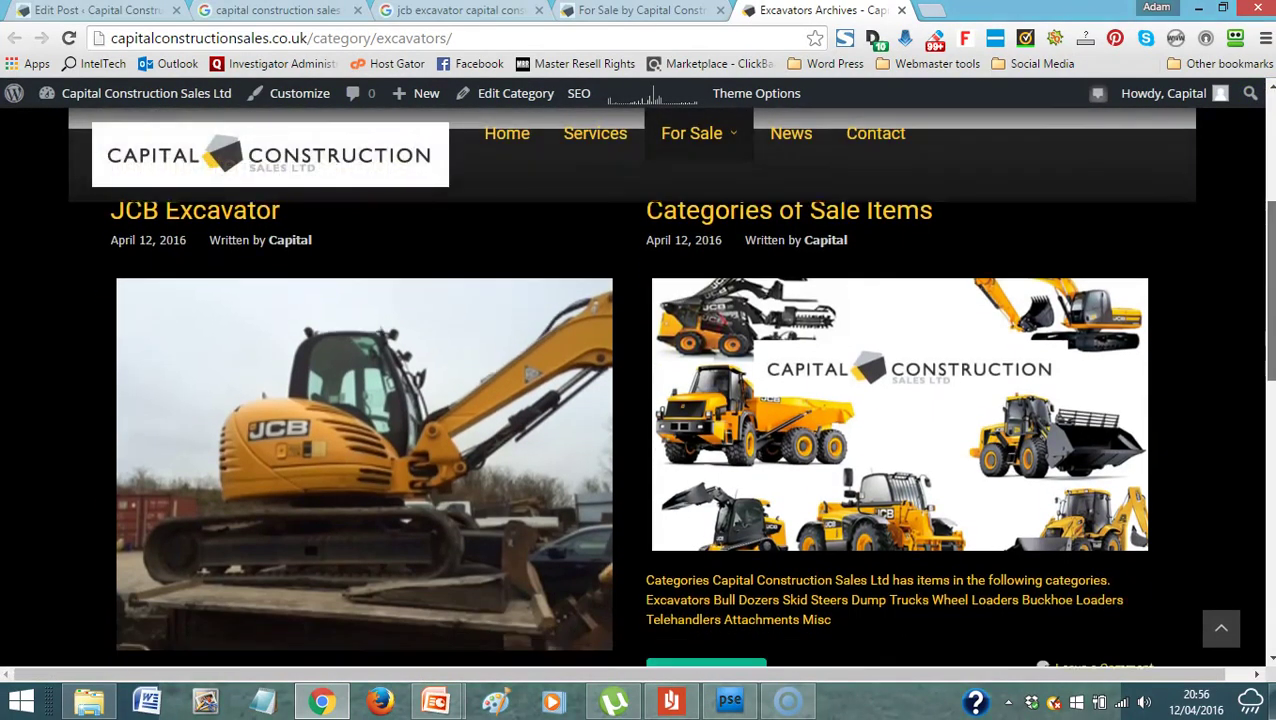
{"action": "scroll", "coordinate": [541, 234], "scroll_direction": "down", "scroll_amount": 2}
{"action": "left_click", "coordinate": [145, 557]}
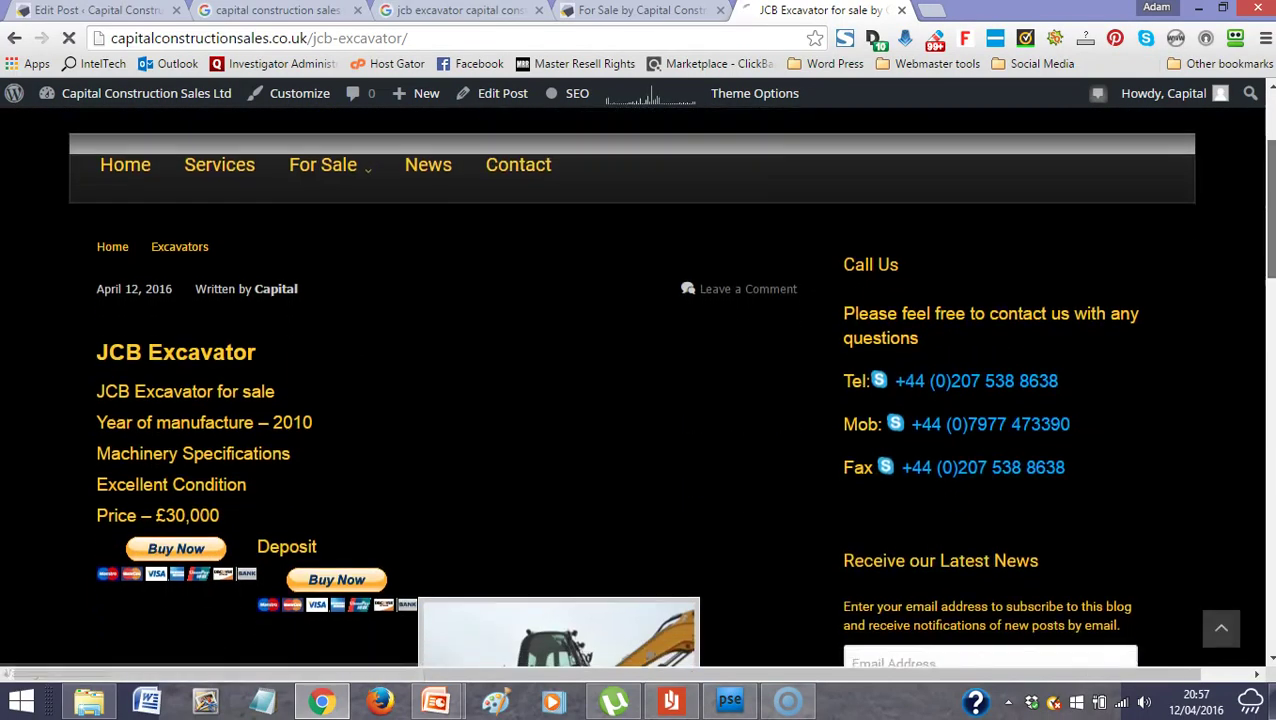
{"action": "scroll", "coordinate": [638, 400], "scroll_direction": "down", "scroll_amount": 1}
{"action": "scroll", "coordinate": [638, 400], "scroll_direction": "down", "scroll_amount": 6}
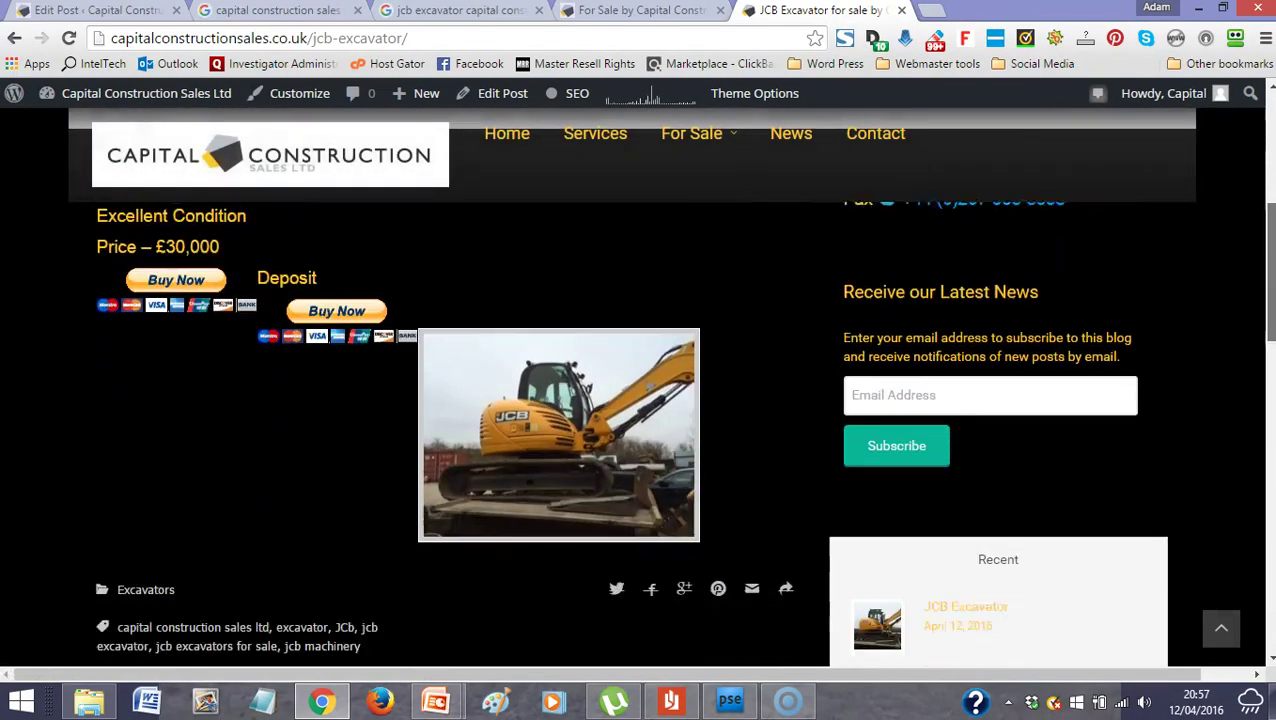
{"action": "scroll", "coordinate": [638, 400], "scroll_direction": "down", "scroll_amount": 7}
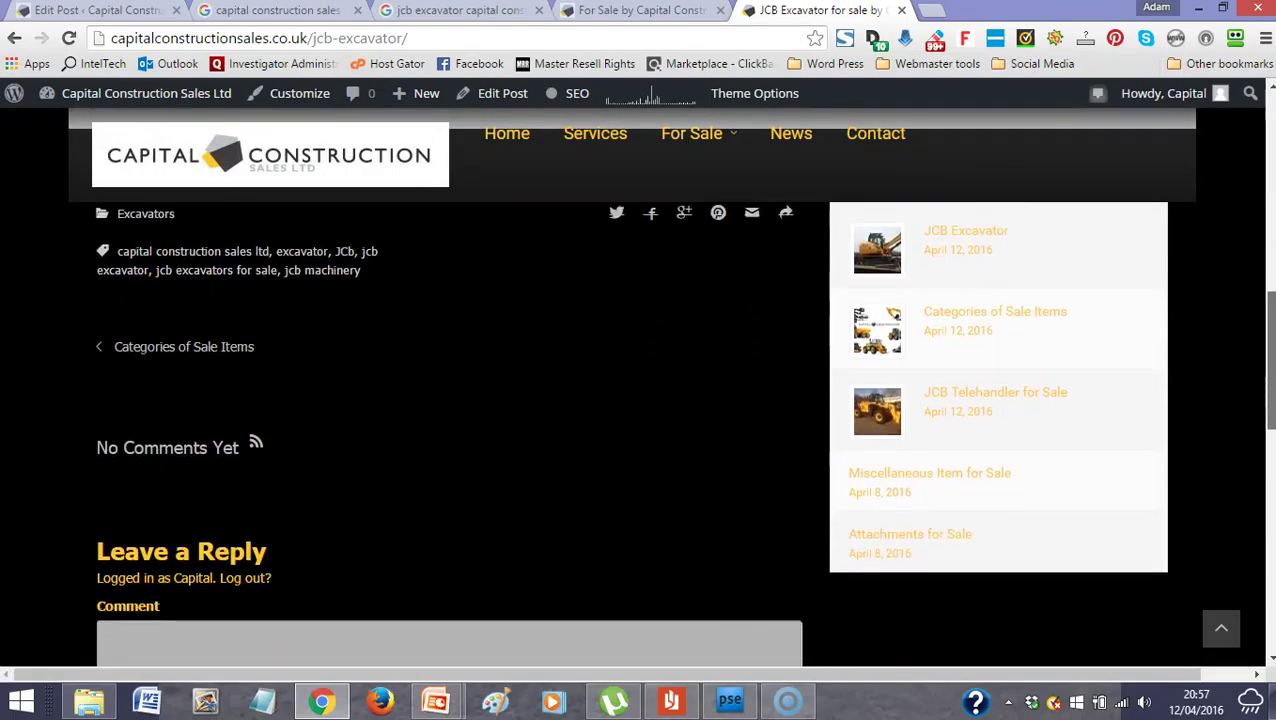
{"action": "scroll", "coordinate": [638, 433], "scroll_direction": "down", "scroll_amount": 6}
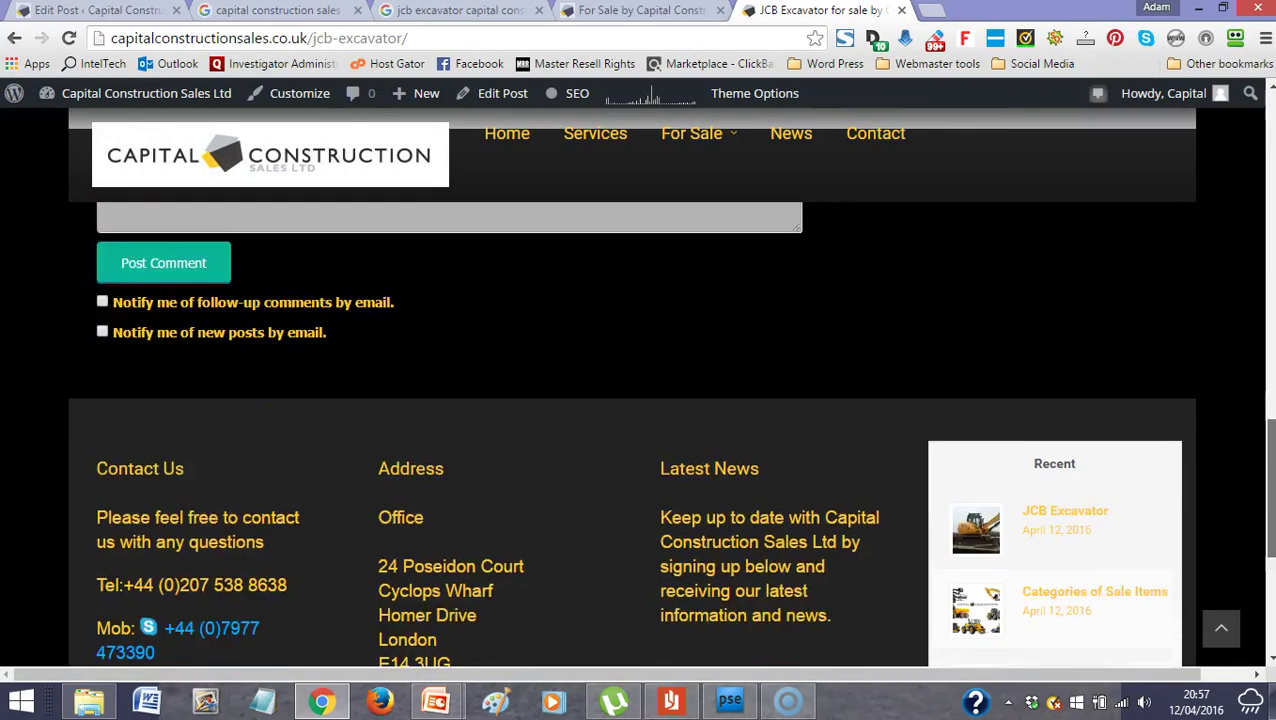
{"action": "left_click_drag", "start_coordinate": [1268, 515], "coordinate": [1258, 172]}
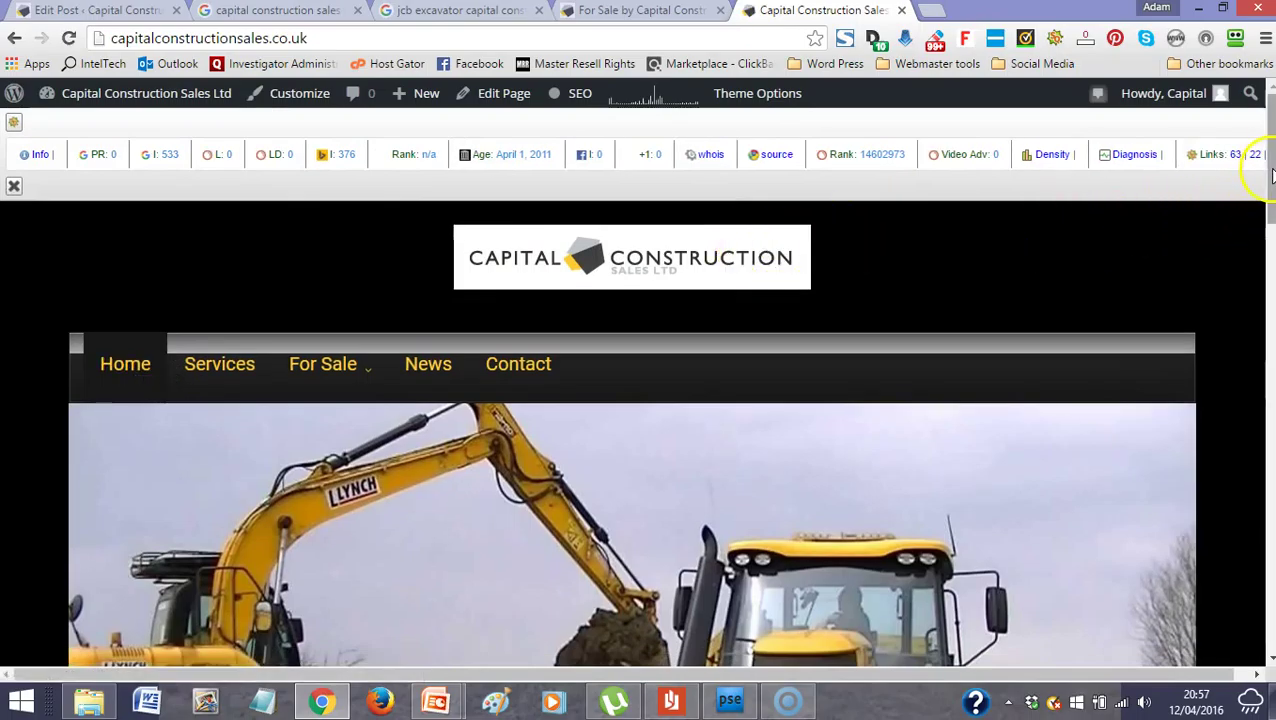
{"action": "scroll", "coordinate": [1270, 172], "scroll_direction": "down", "scroll_amount": 5}
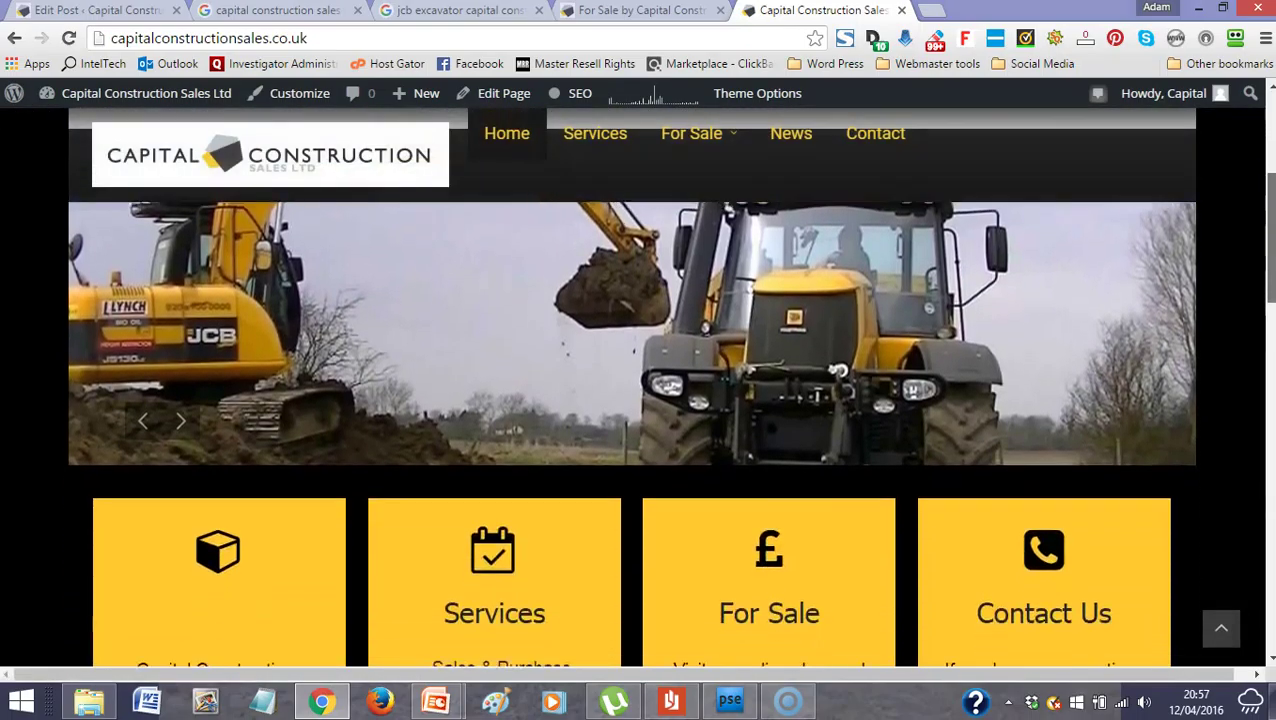
{"action": "scroll", "coordinate": [638, 400], "scroll_direction": "down", "scroll_amount": 2}
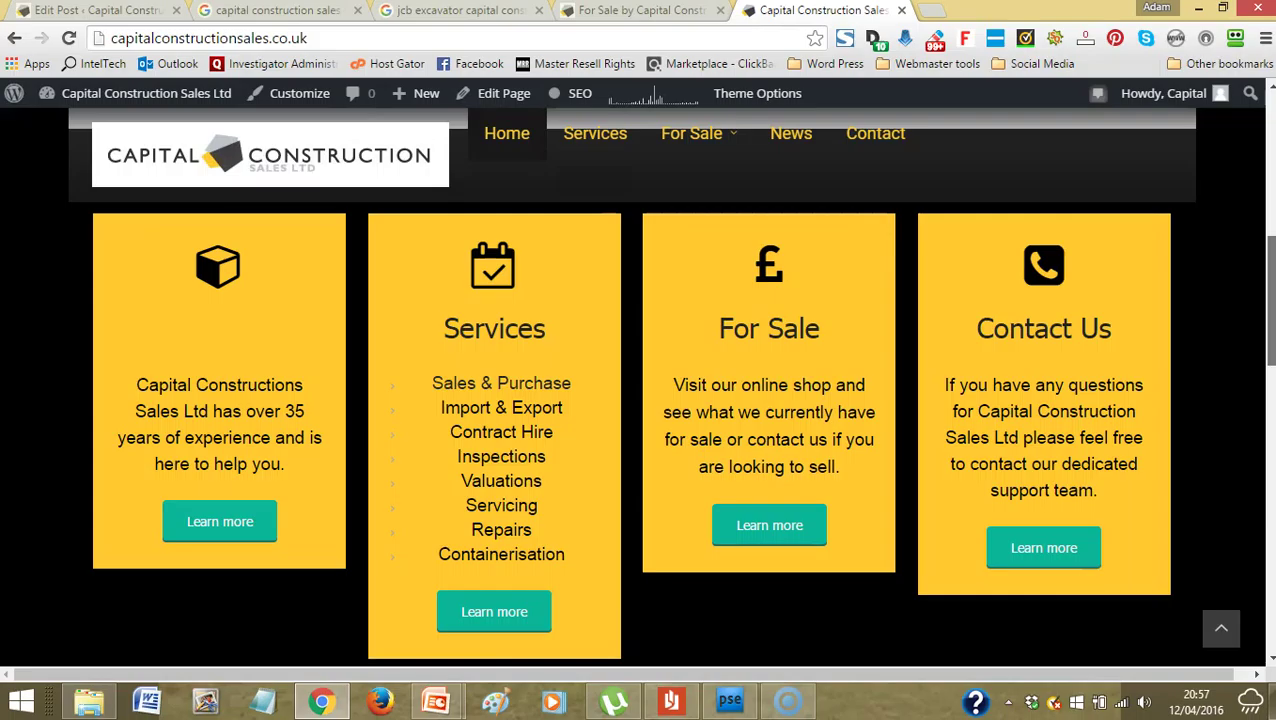
{"action": "key", "text": "super+c"}
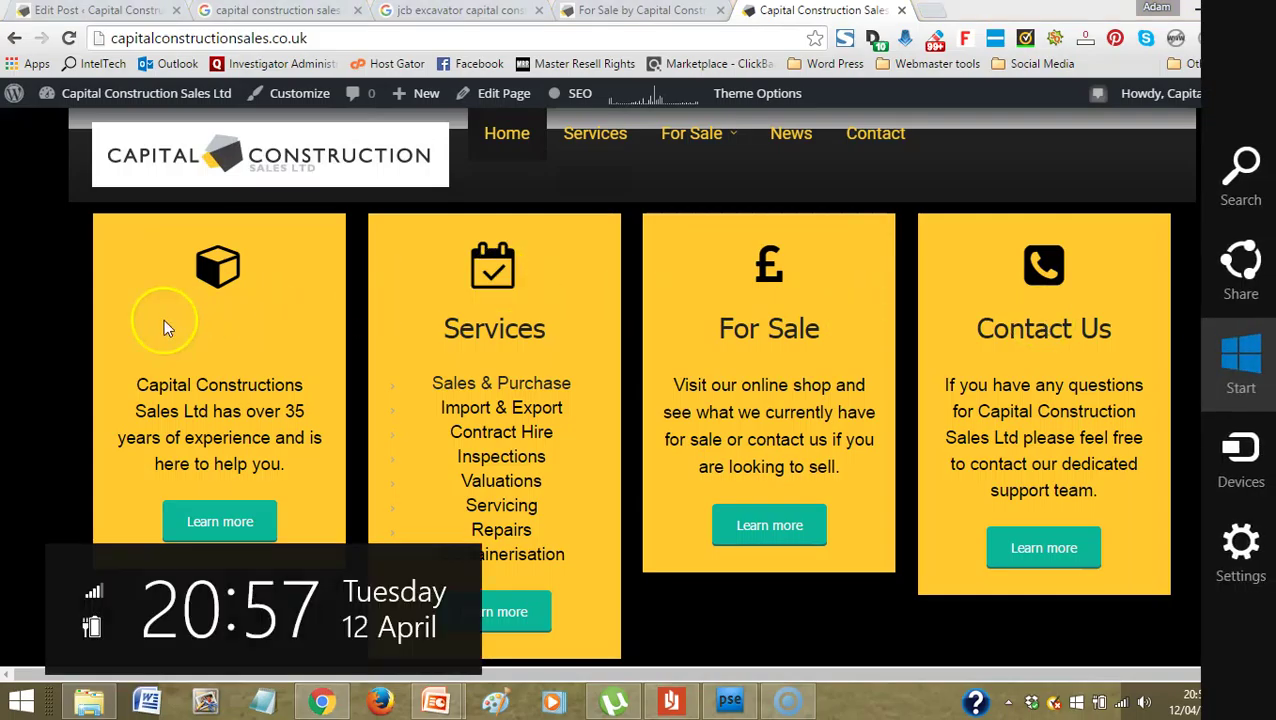
{"action": "left_click", "coordinate": [273, 335]}
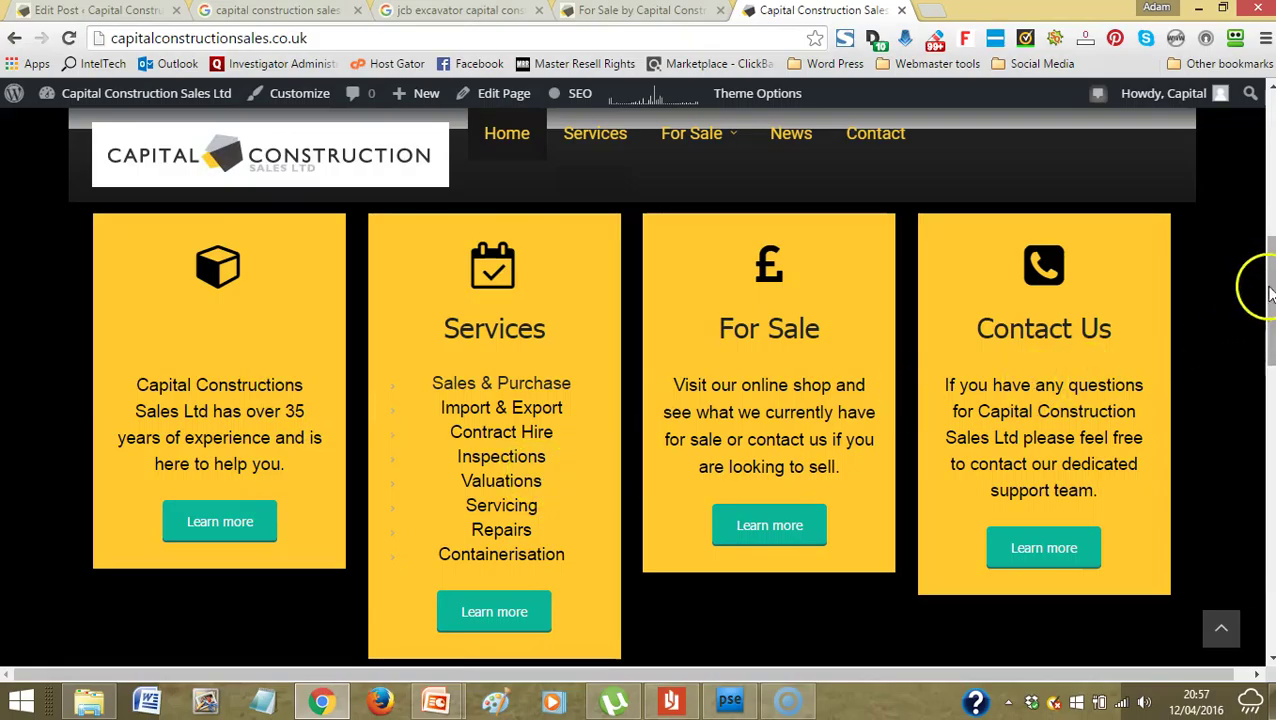
{"action": "left_click_drag", "start_coordinate": [1268, 290], "coordinate": [1250, 140]}
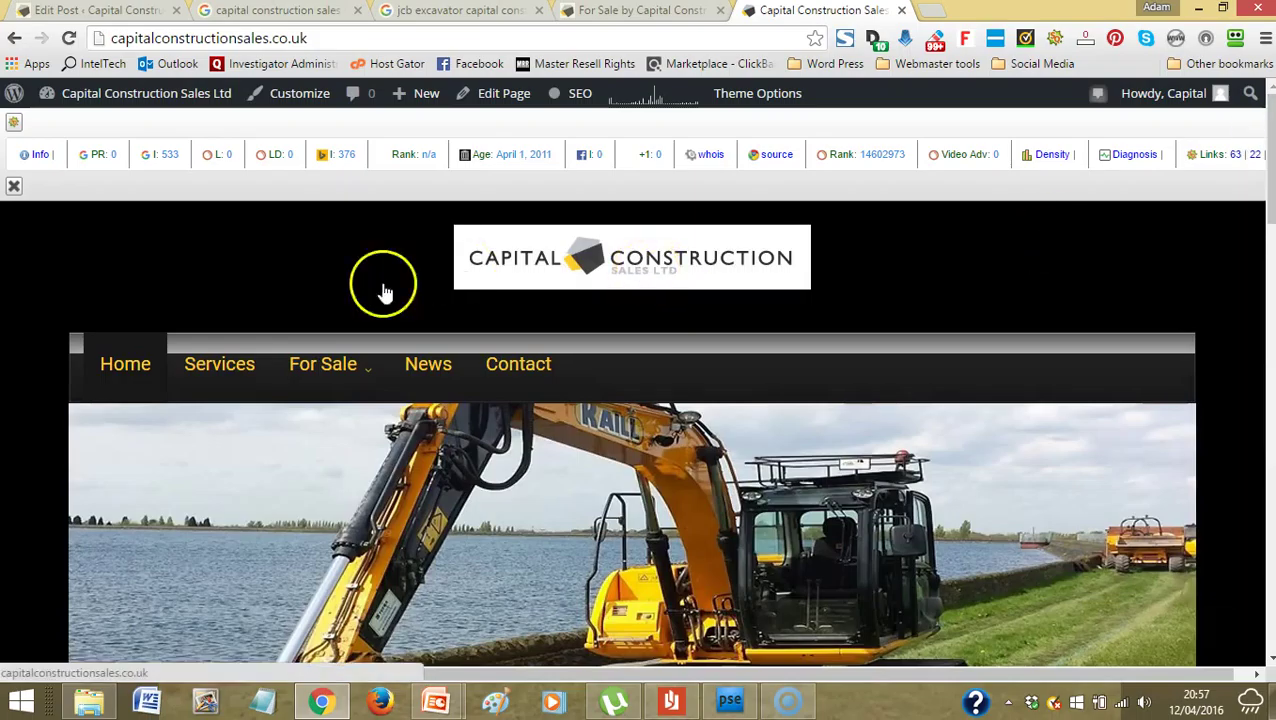